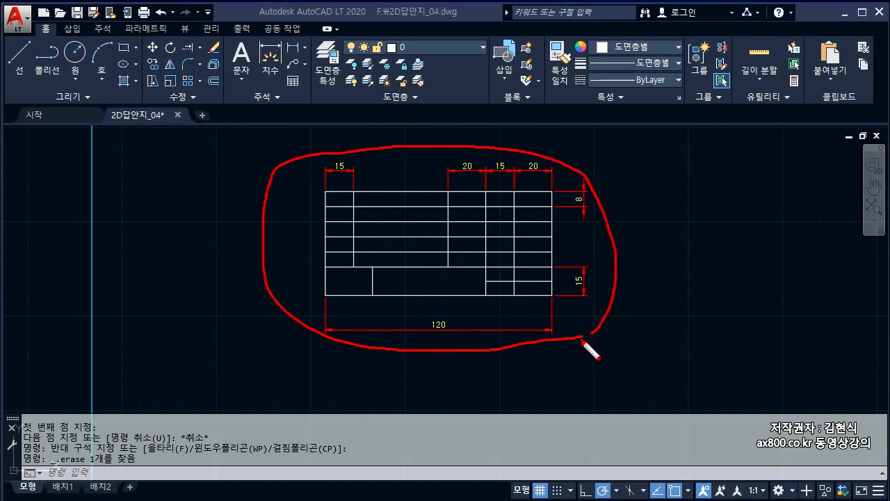
{"action": "mouse_move", "coordinate": [341, 182]}
{"action": "left_mouse_down"}
{"action": "mouse_move", "coordinate": [345, 164]}
{"action": "mouse_move", "coordinate": [333, 174]}
{"action": "left_mouse_up"}
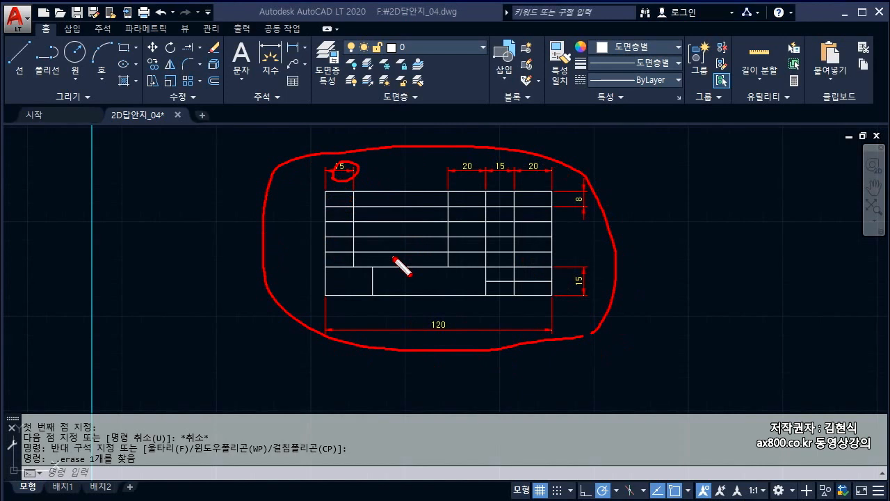
{"action": "key", "text": "Escape"}
Draw a horizontal line in the empty area below and to the right of the reference table, longer than the table is wide.
{"action": "scroll", "coordinate": [437, 238], "scroll_direction": "down", "scroll_amount": 8}
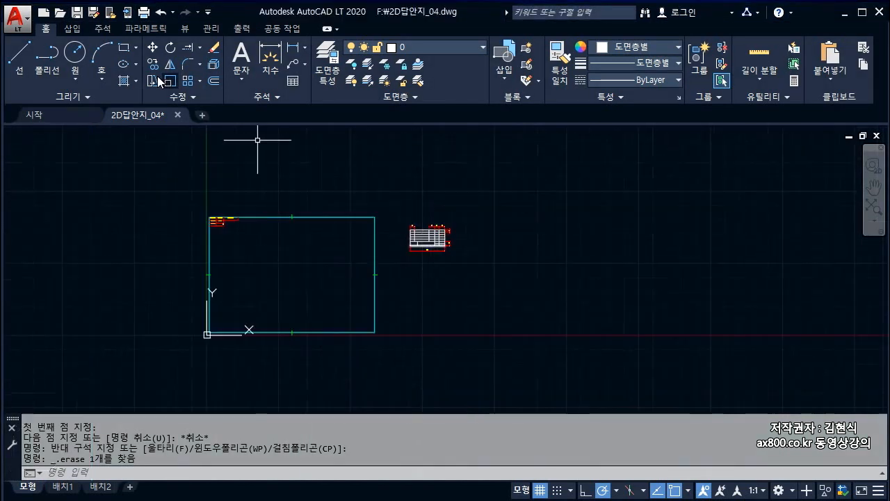
{"action": "left_click", "coordinate": [18, 62]}
{"action": "left_click", "coordinate": [18, 61]}
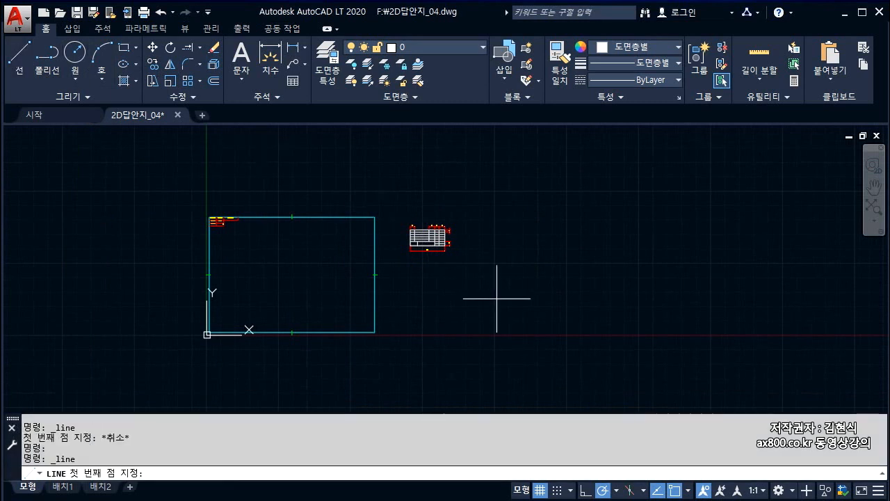
{"action": "left_click", "coordinate": [453, 280]}
{"action": "left_click", "coordinate": [558, 279]}
{"action": "key", "text": "Escape"}
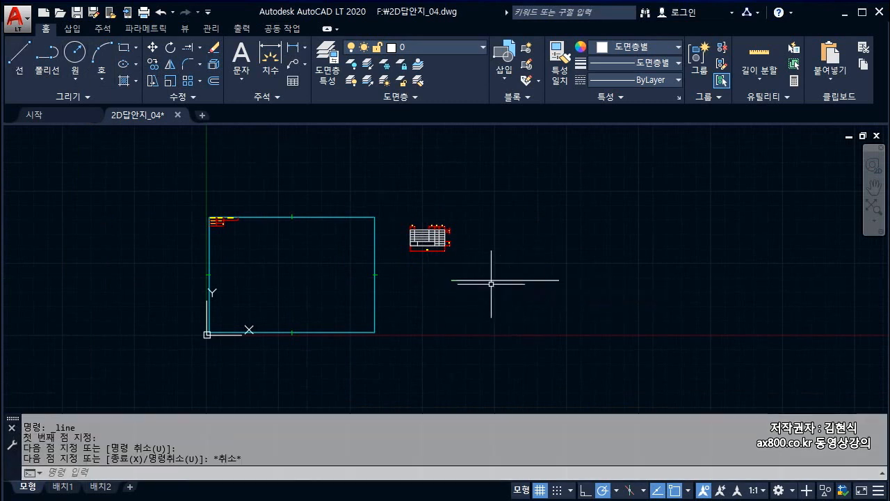
Examine the row-height dimensions along the right side of the reference table.
{"action": "scroll", "coordinate": [489, 280], "scroll_direction": "up", "scroll_amount": 2}
{"action": "scroll", "coordinate": [455, 247], "scroll_direction": "up", "scroll_amount": 8}
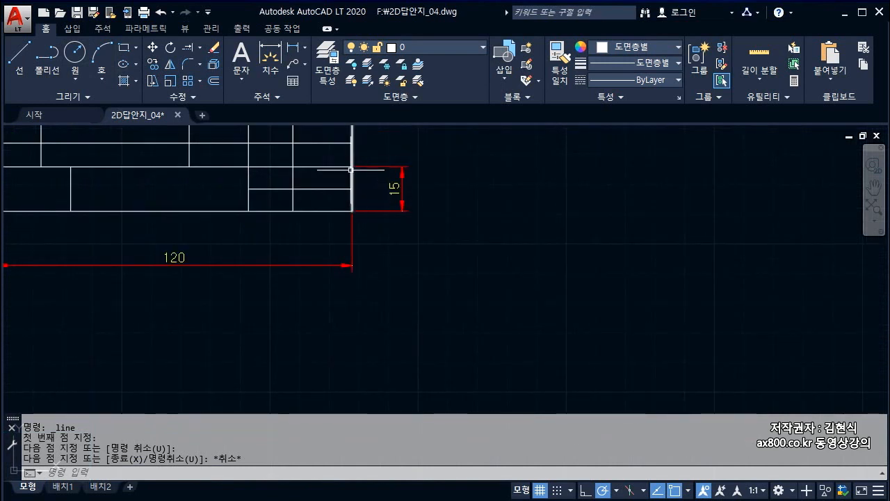
{"action": "scroll", "coordinate": [375, 198], "scroll_direction": "down", "scroll_amount": 3}
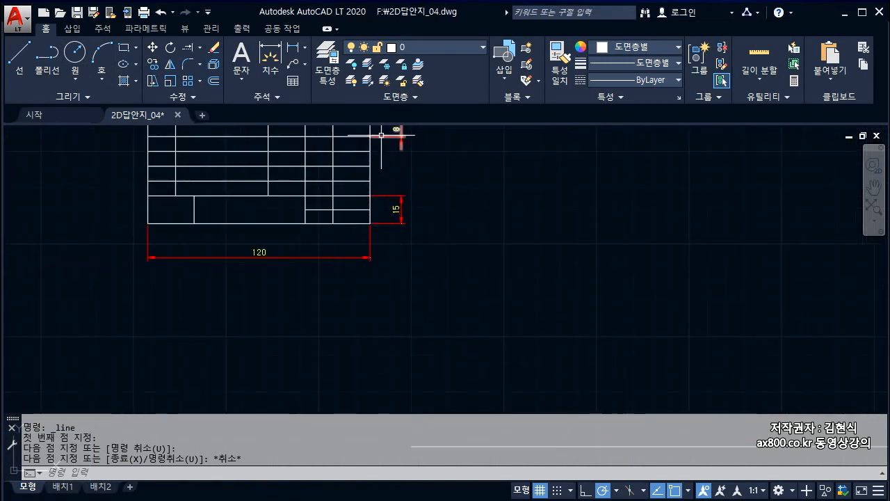
{"action": "middle_click_drag", "start_coordinate": [397, 135], "coordinate": [380, 169]}
{"action": "scroll", "coordinate": [379, 169], "scroll_direction": "up", "scroll_amount": 4}
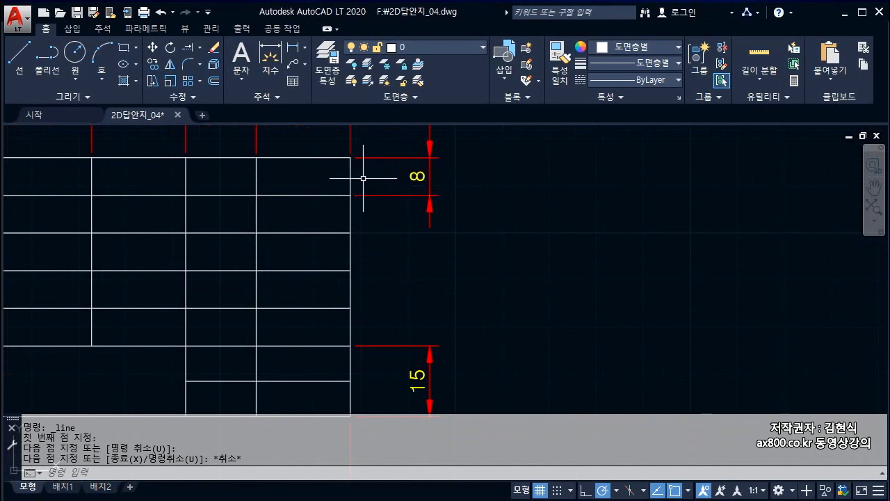
{"action": "scroll", "coordinate": [354, 167], "scroll_direction": "down", "scroll_amount": 5}
{"action": "middle_click_drag", "start_coordinate": [495, 282], "coordinate": [467, 252]}
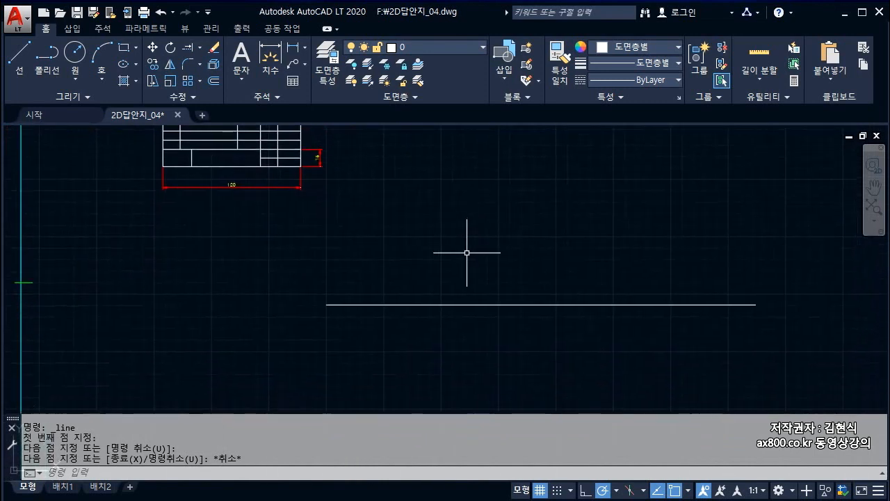
{"action": "key", "text": "Escape"}
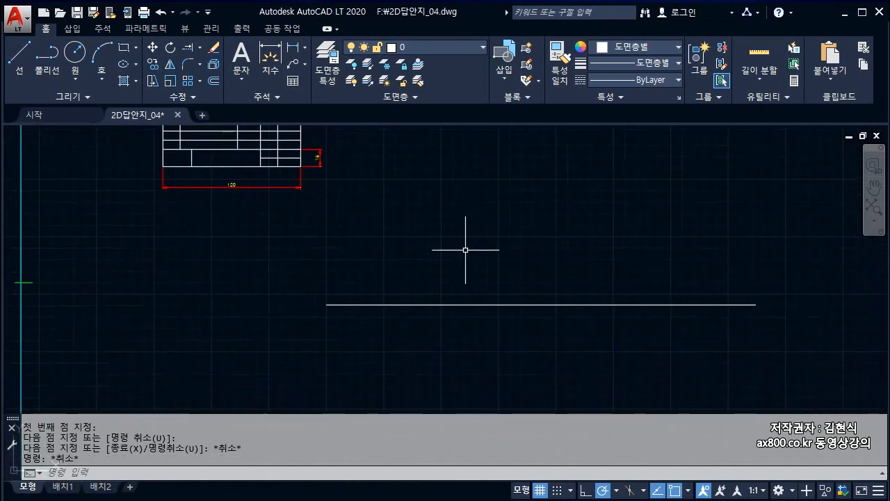
Offset the horizontal line downward twice in succession at a distance of 7.5.
{"action": "type", "text": "ㅐ"}
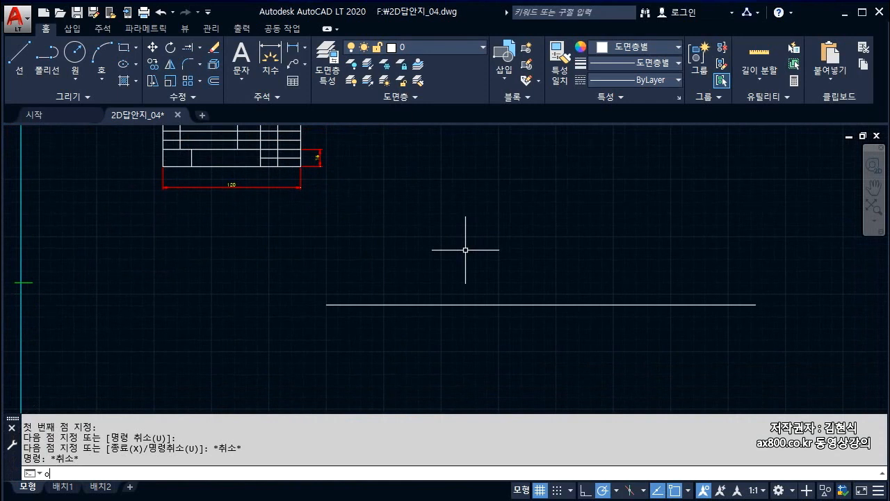
{"action": "key", "text": "Return"}
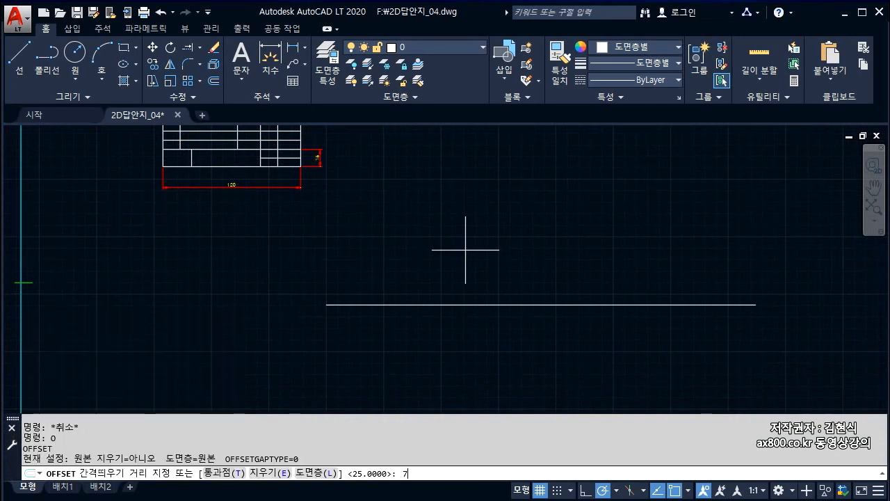
{"action": "type", "text": "7.5"}
{"action": "key", "text": "Return"}
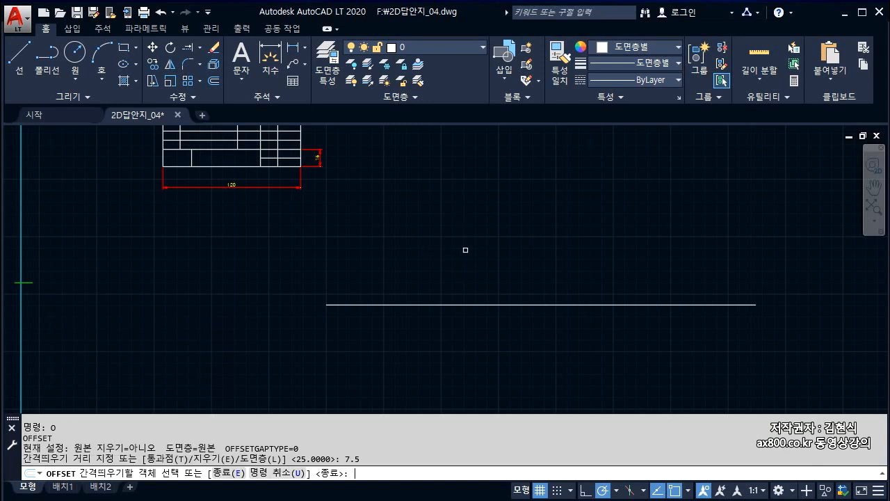
{"action": "left_click", "coordinate": [443, 303]}
{"action": "left_click", "coordinate": [443, 342]}
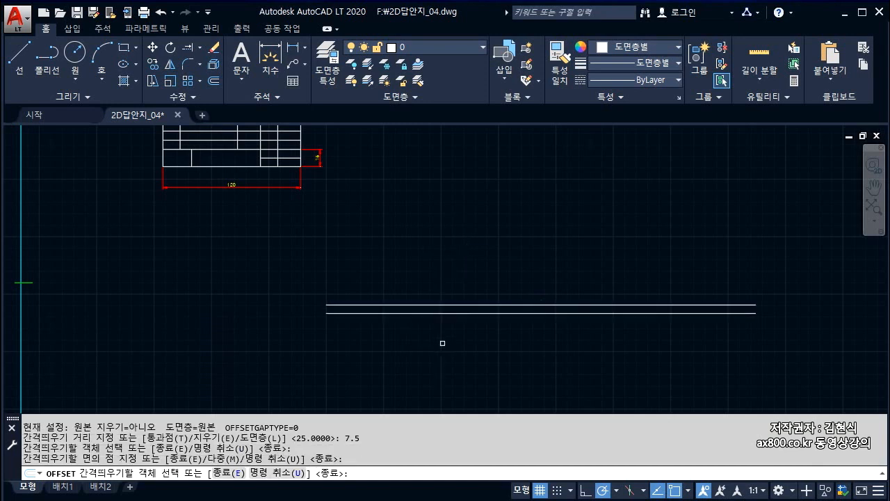
{"action": "left_click", "coordinate": [443, 313]}
{"action": "left_click", "coordinate": [443, 346]}
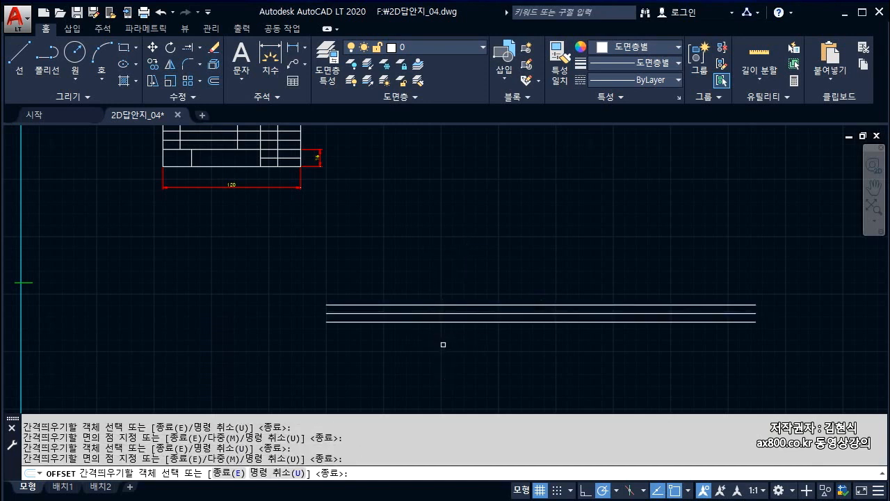
{"action": "key", "text": "Escape"}
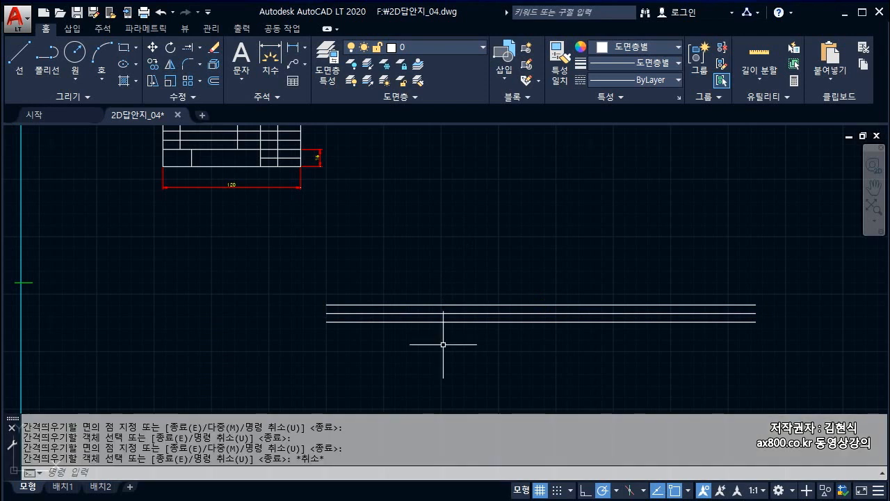
Offset the original horizontal line upward five times in succession at a distance of 8 to form the upper table rows.
{"action": "key", "text": "Return"}
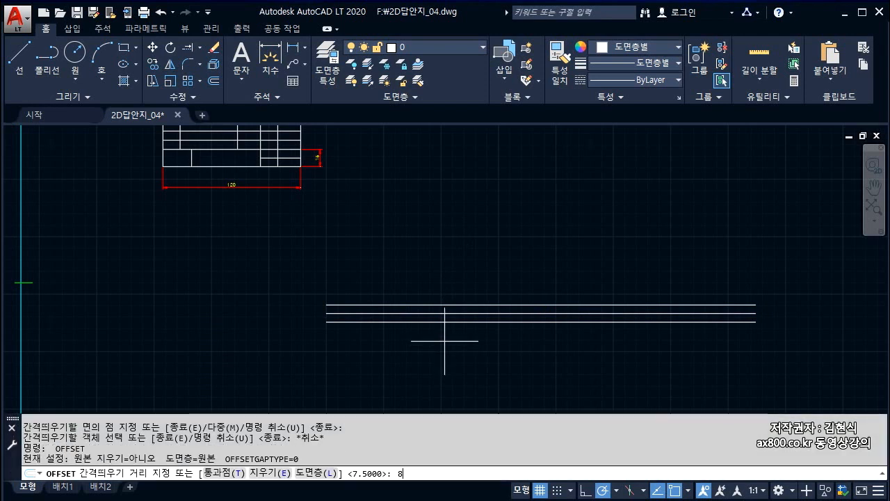
{"action": "type", "text": "8"}
{"action": "key", "text": "Return"}
{"action": "left_click", "coordinate": [401, 304]}
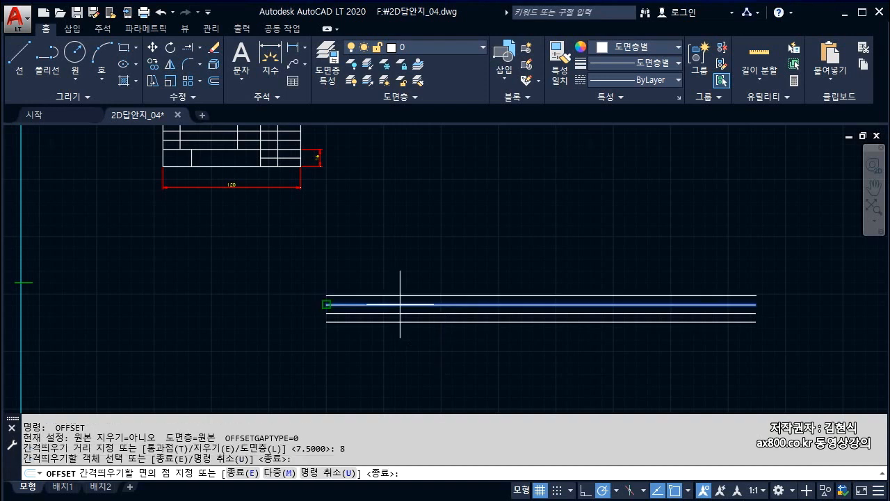
{"action": "left_click", "coordinate": [392, 229]}
{"action": "left_click", "coordinate": [402, 295]}
{"action": "left_click", "coordinate": [401, 254]}
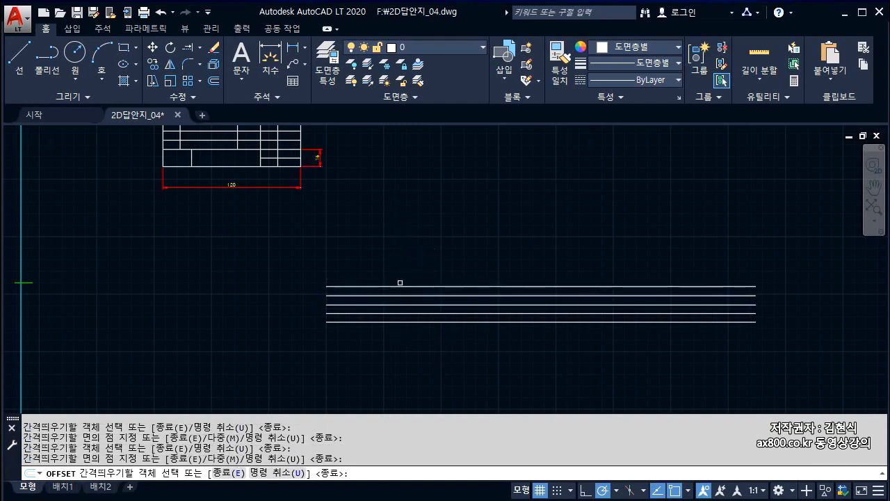
{"action": "left_click", "coordinate": [399, 285]}
{"action": "left_click", "coordinate": [399, 259]}
{"action": "left_click", "coordinate": [398, 277]}
{"action": "left_click", "coordinate": [398, 265]}
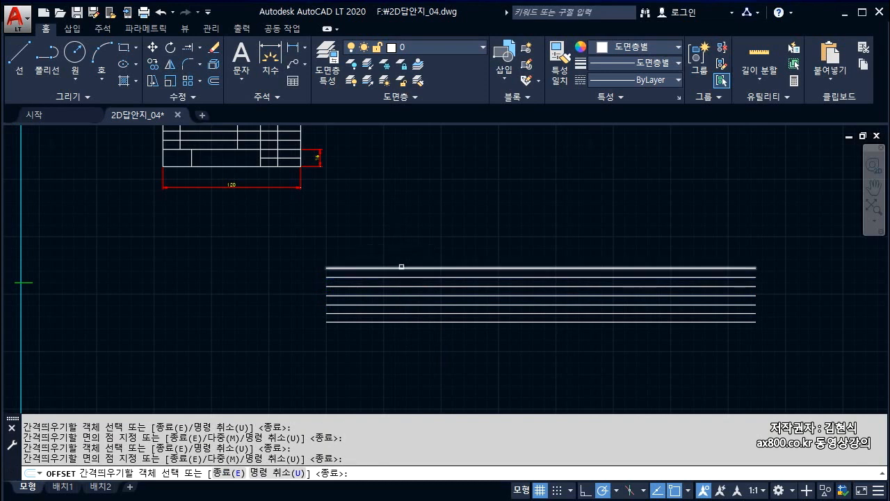
{"action": "left_click", "coordinate": [402, 268]}
{"action": "left_click", "coordinate": [402, 243]}
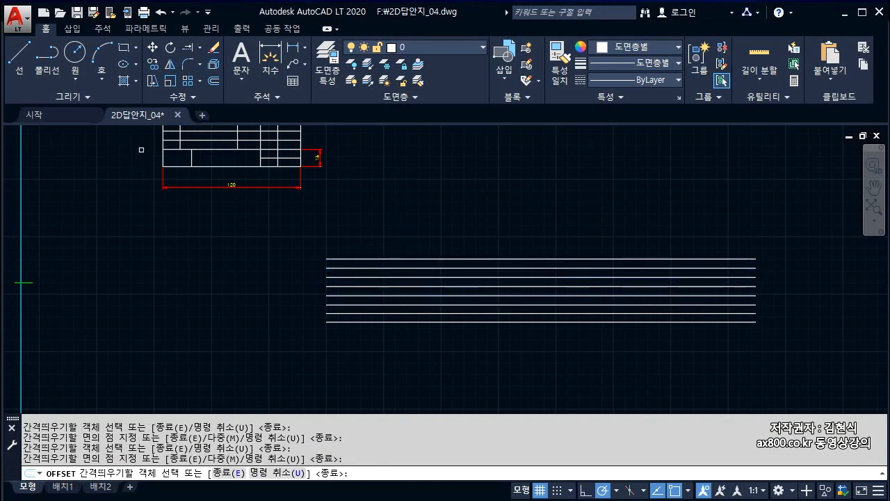
Draw a vertical line joining the left endpoints of the uppermost and lowest horizontal lines.
{"action": "left_click", "coordinate": [20, 54]}
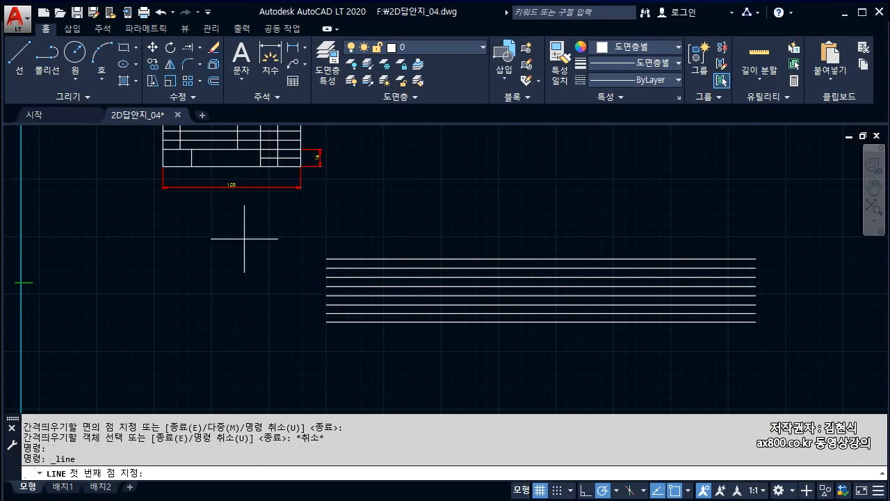
{"action": "left_click", "coordinate": [326, 259]}
{"action": "left_click", "coordinate": [326, 322]}
{"action": "key", "text": "Escape"}
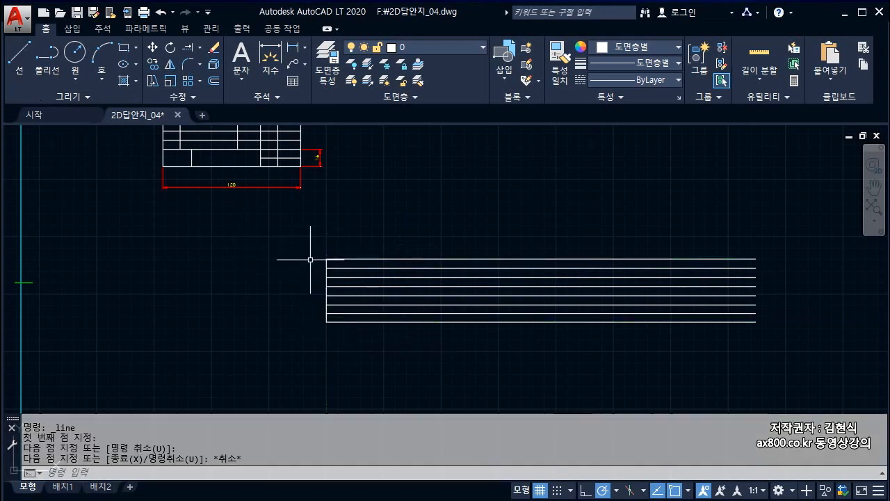
{"action": "key", "text": "Escape"}
Offset the left vertical line 120 to the right to form the table's right edge.
{"action": "type", "text": "o"}
{"action": "key", "text": "Return"}
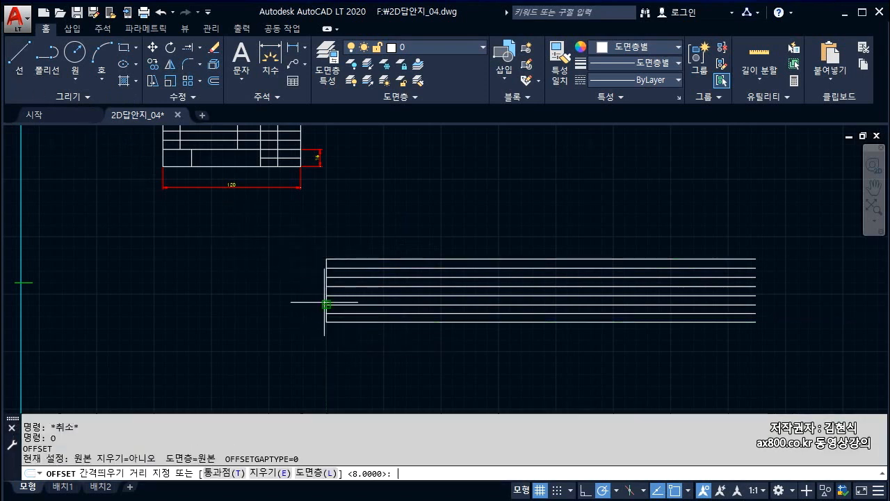
{"action": "type", "text": "120"}
{"action": "key", "text": "Return"}
{"action": "scroll", "coordinate": [236, 320], "scroll_direction": "up", "scroll_amount": 2}
{"action": "left_click", "coordinate": [378, 246]}
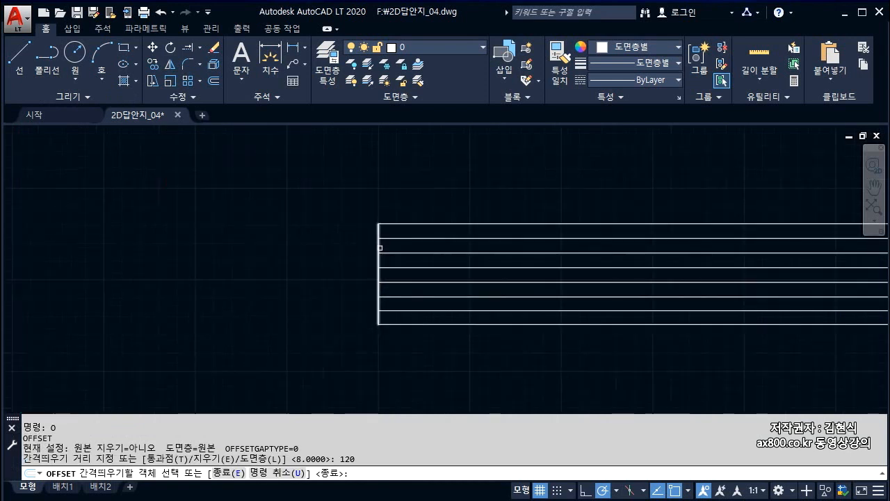
{"action": "left_click", "coordinate": [576, 209]}
{"action": "key", "text": "Escape"}
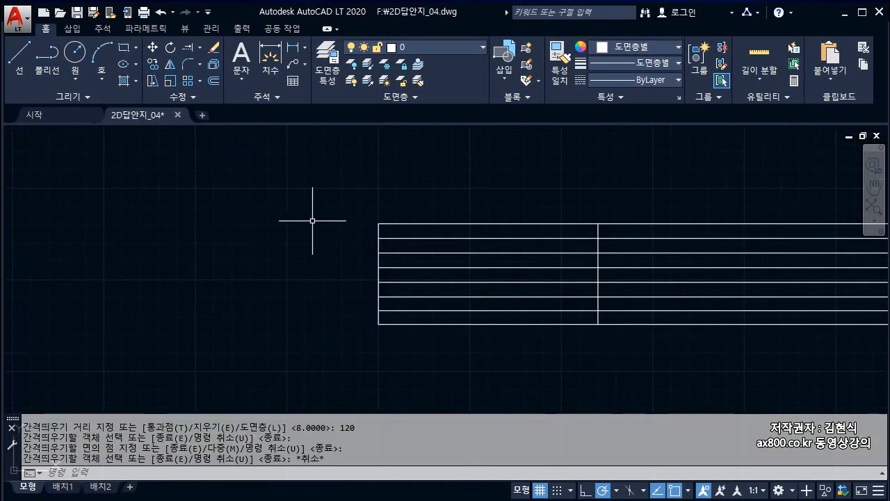
Offset the table's right edge line 20 to the left to form the last column.
{"action": "type", "text": "o"}
{"action": "key", "text": "Return"}
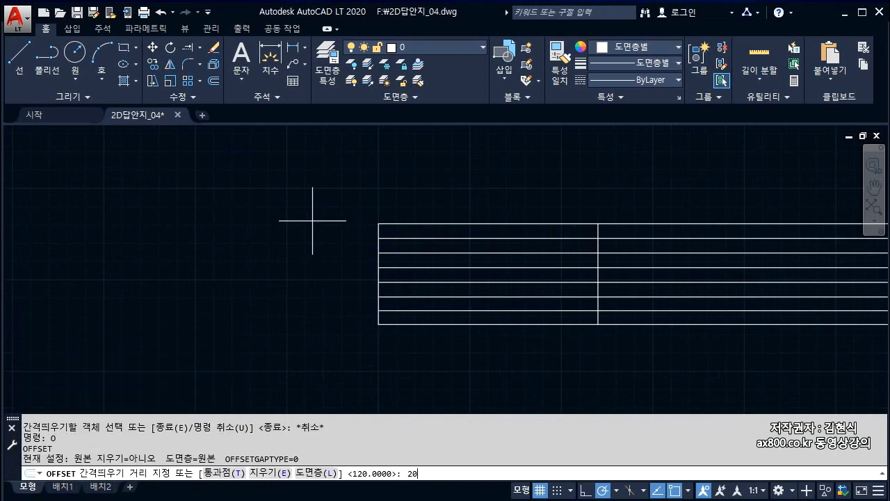
{"action": "key", "text": "Return"}
{"action": "scroll", "coordinate": [632, 275], "scroll_direction": "up", "scroll_amount": 2}
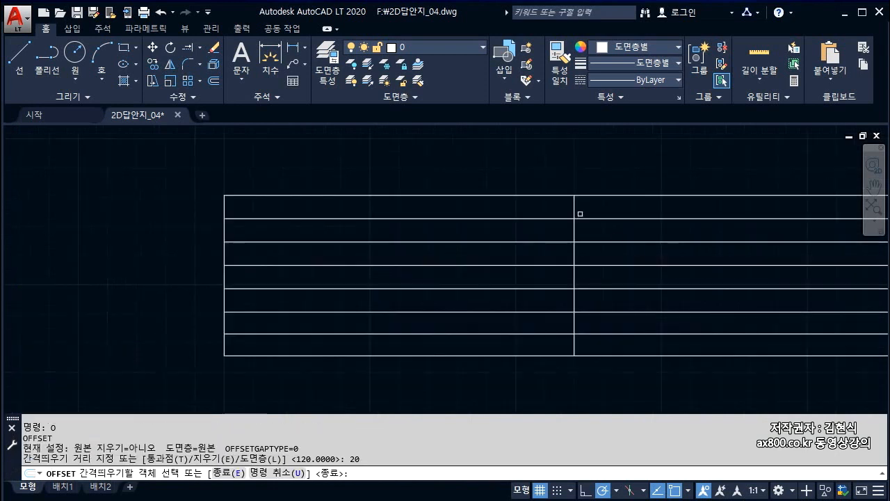
{"action": "left_click", "coordinate": [575, 209]}
{"action": "left_click", "coordinate": [446, 172]}
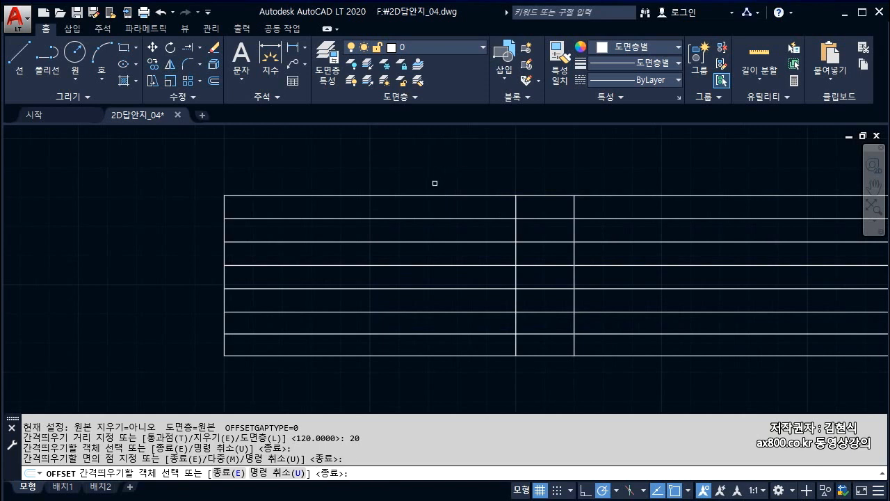
{"action": "key", "text": "Return"}
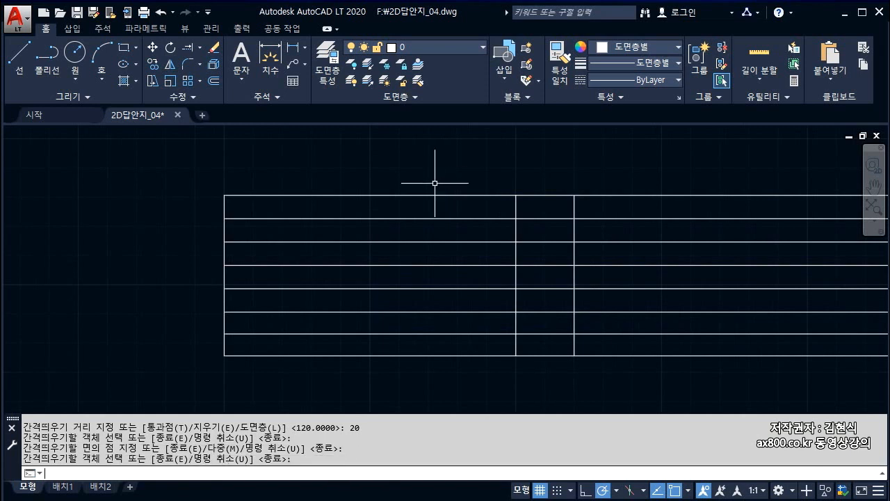
Offset the left edge line 15 to the right and the last column's inner line 15 to the left.
{"action": "key", "text": "Return"}
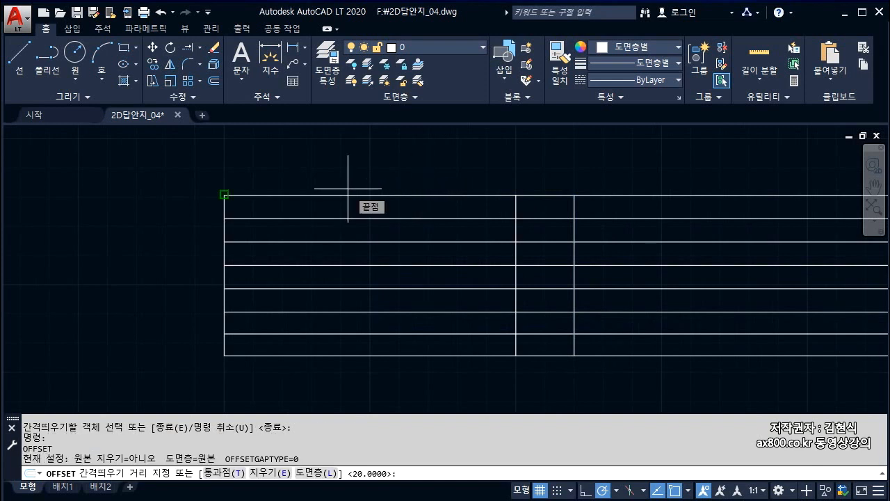
{"action": "type", "text": "15"}
{"action": "key", "text": "Return"}
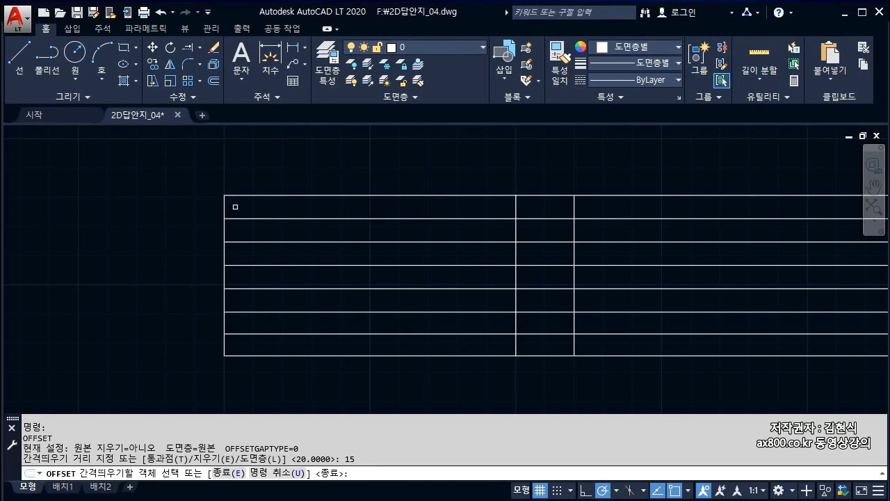
{"action": "left_click", "coordinate": [226, 206]}
{"action": "left_click", "coordinate": [371, 200]}
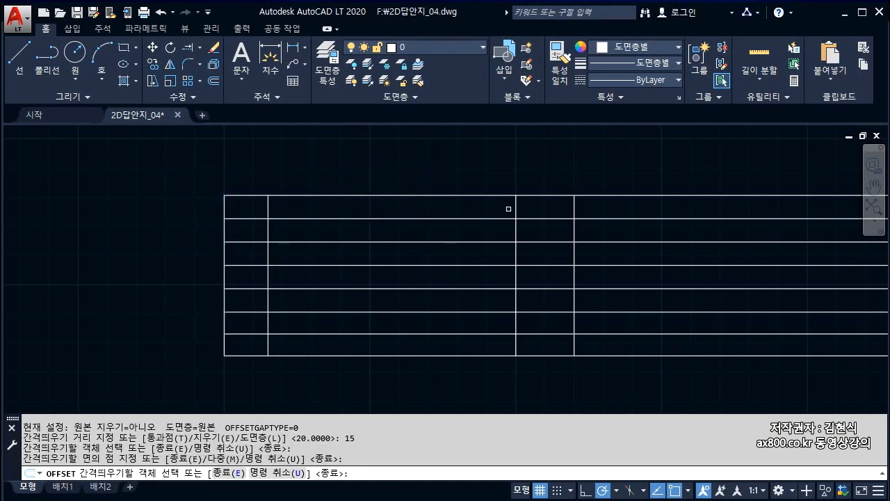
{"action": "left_click", "coordinate": [516, 208]}
{"action": "left_click", "coordinate": [411, 163]}
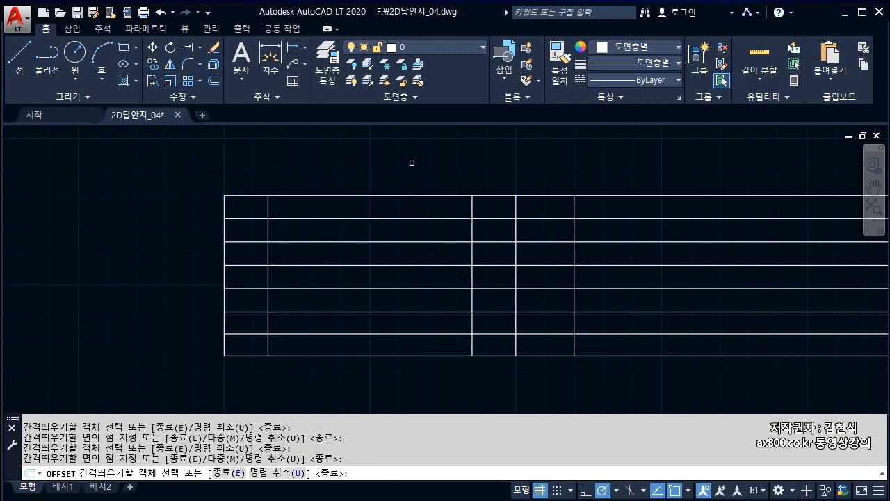
{"action": "key", "text": "Return"}
Offset the left boundary line of the second-to-last column 20 to the left to form another column.
{"action": "key", "text": "Return"}
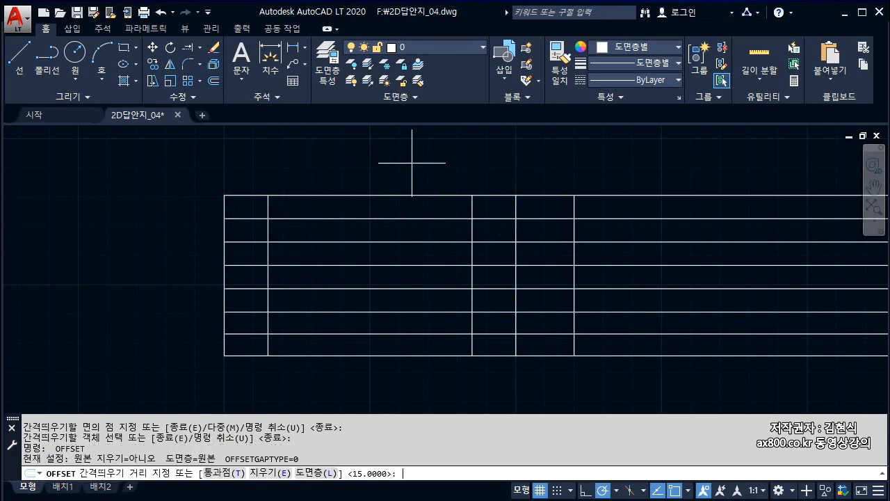
{"action": "type", "text": "20"}
{"action": "key", "text": "Return"}
{"action": "left_click", "coordinate": [476, 208]}
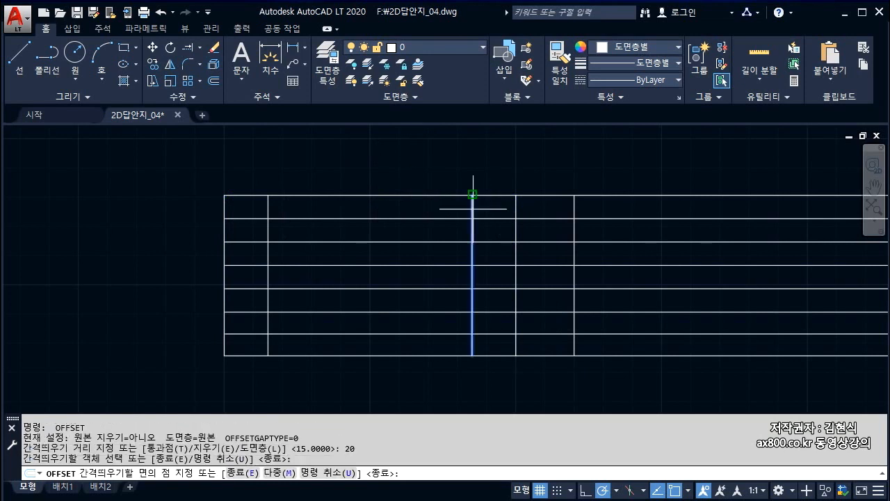
{"action": "left_click", "coordinate": [388, 150]}
{"action": "key", "text": "Return"}
Offset the table's left edge line 25 to the right.
{"action": "key", "text": "Return"}
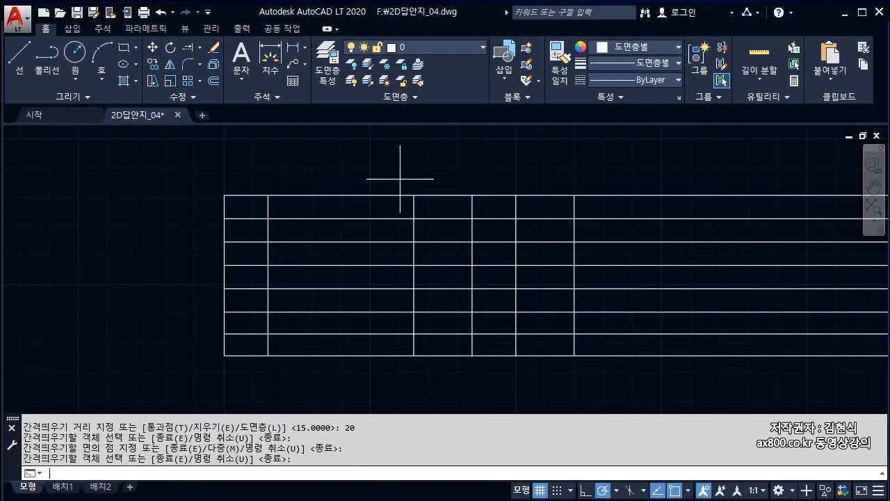
{"action": "type", "text": "2"}
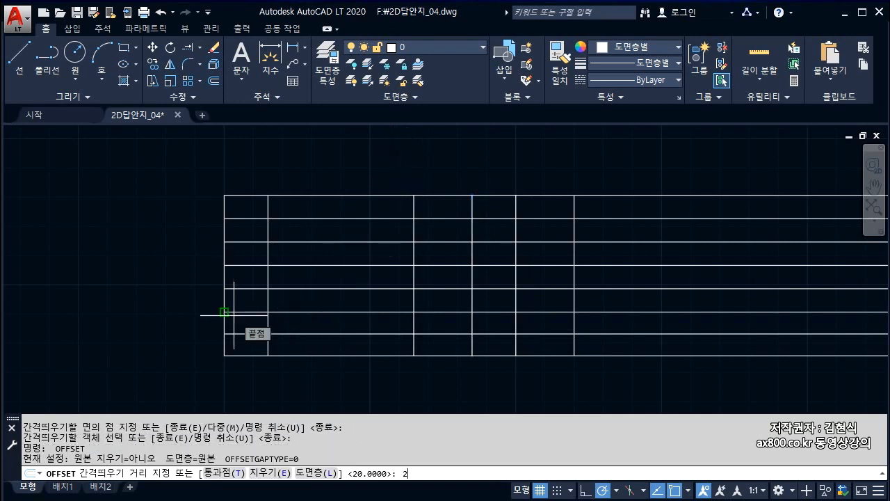
{"action": "type", "text": "5"}
{"action": "key", "text": "Return"}
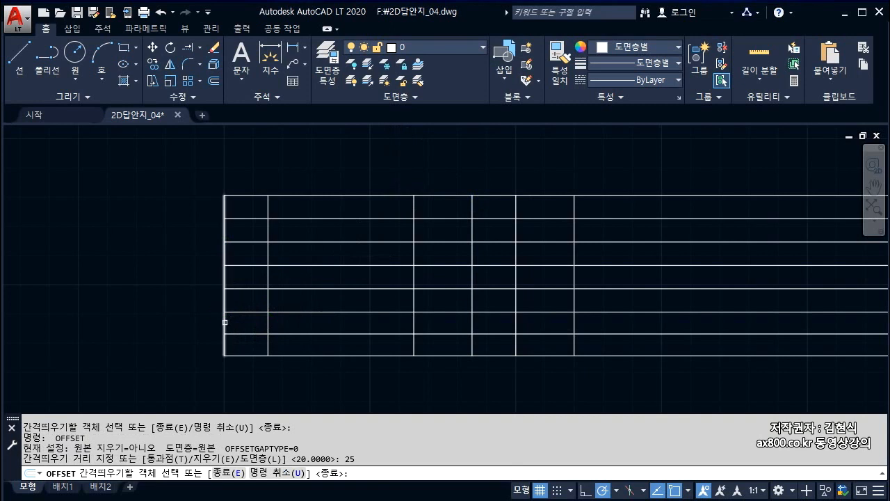
{"action": "left_click", "coordinate": [227, 322]}
{"action": "left_click", "coordinate": [357, 372]}
{"action": "key", "text": "Escape"}
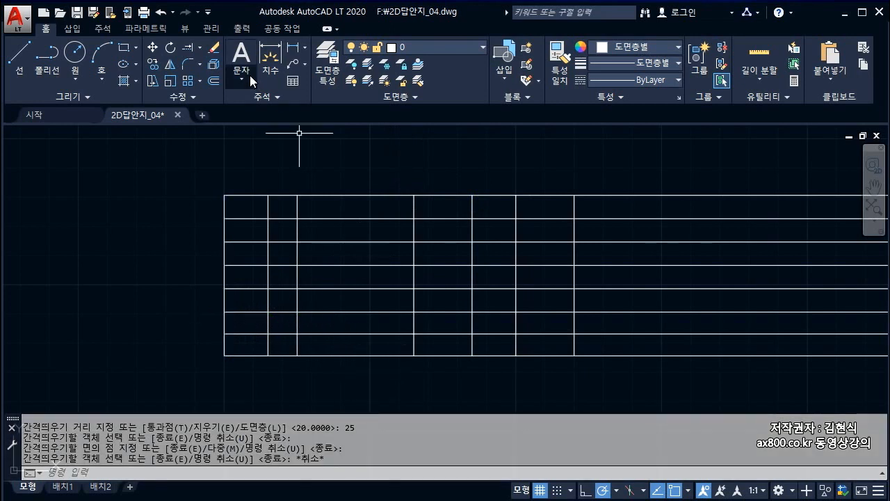
Trim all horizontal lines that extend past the table's right edge, using the whole table as cutting edges.
{"action": "left_click", "coordinate": [200, 47]}
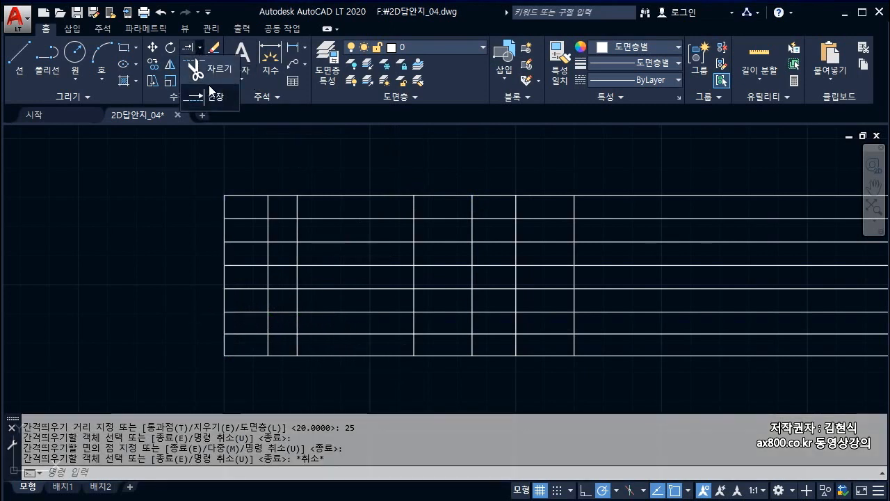
{"action": "left_click", "coordinate": [210, 69]}
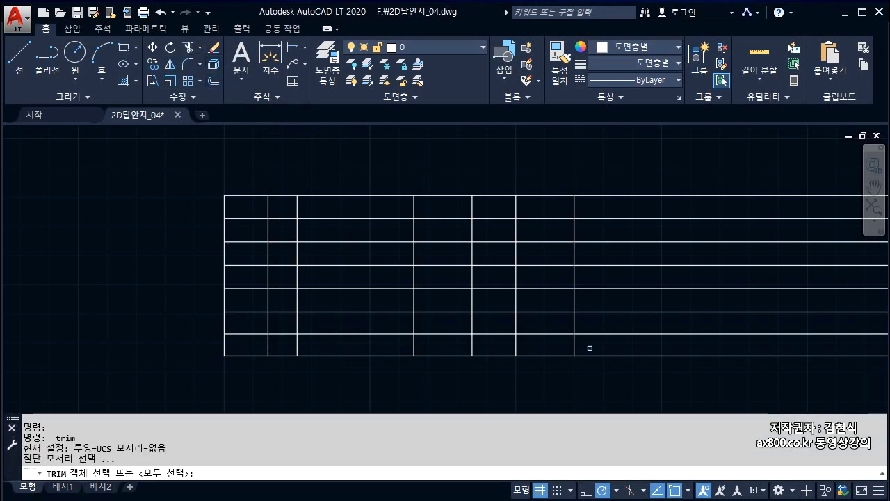
{"action": "left_click", "coordinate": [627, 387]}
{"action": "left_click", "coordinate": [186, 168]}
{"action": "key", "text": "Return"}
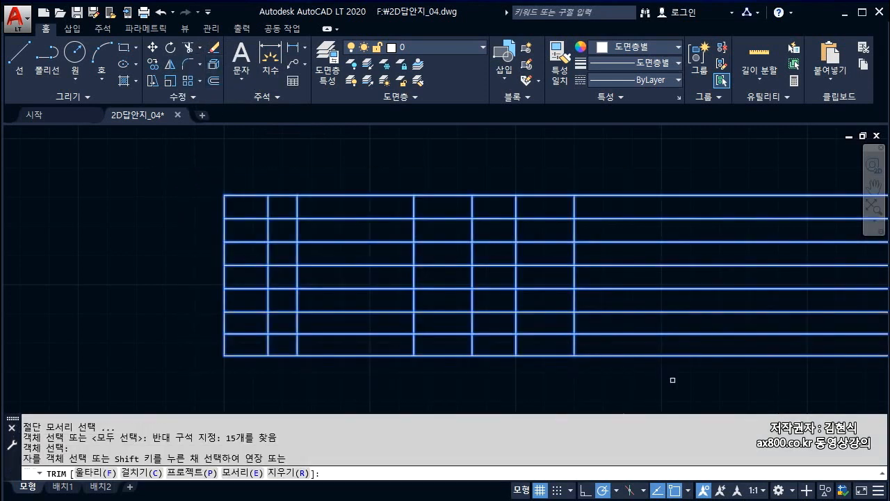
{"action": "left_click", "coordinate": [679, 381]}
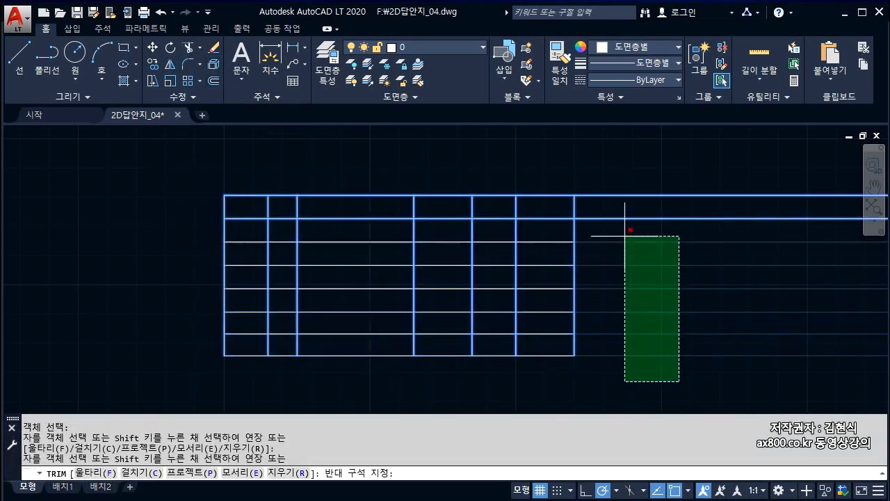
{"action": "left_click", "coordinate": [605, 185]}
{"action": "key", "text": "Escape"}
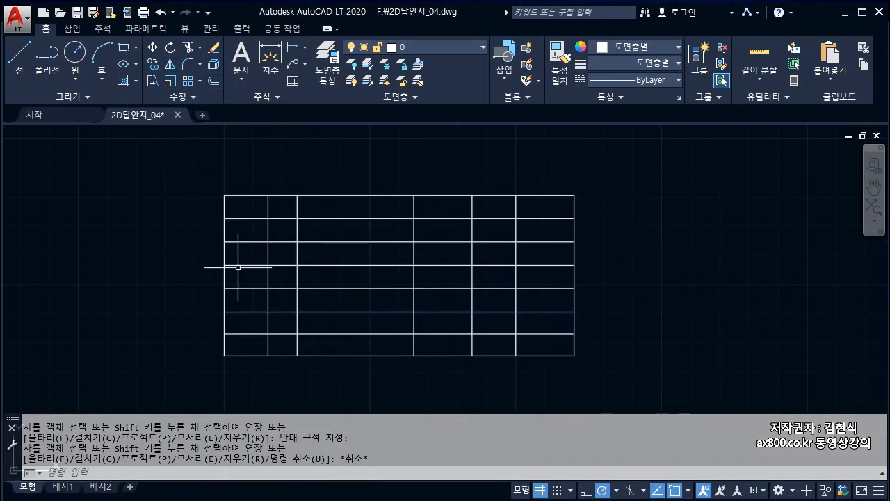
{"action": "key", "text": "Escape"}
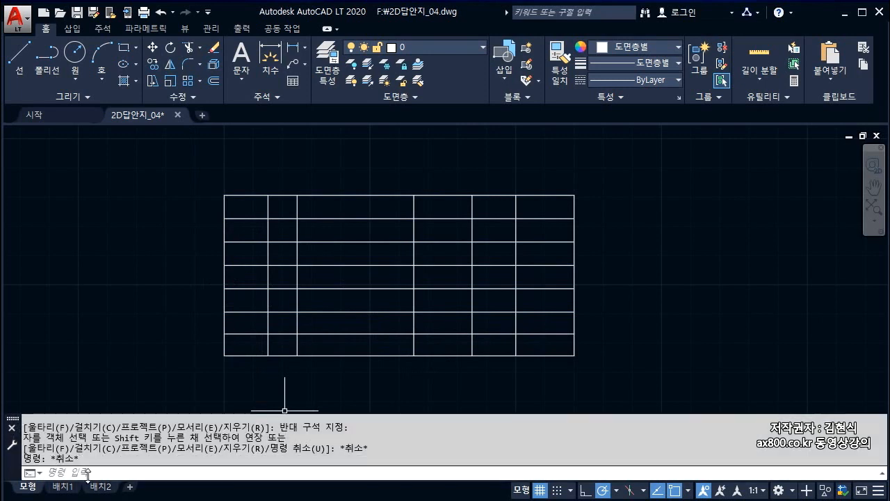
Trim the dividers in the lowest two rows so the first two columns form one cell and the next two another.
{"action": "type", "text": "TR"}
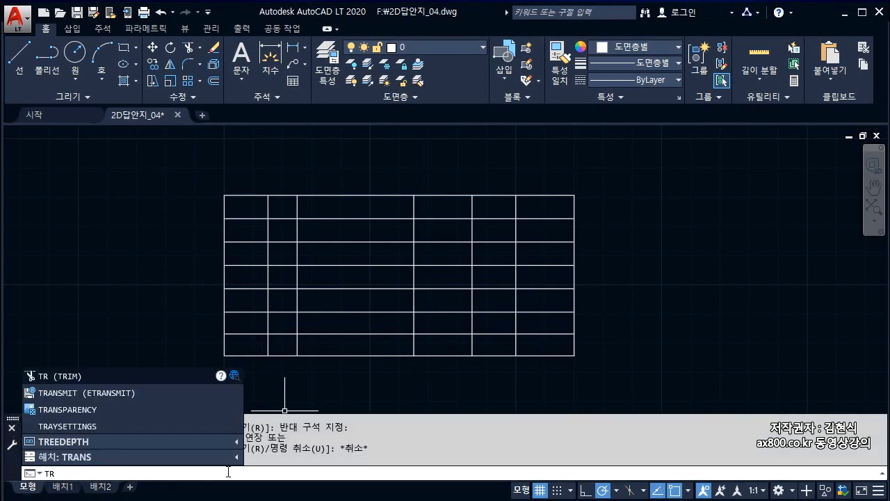
{"action": "key", "text": "Return"}
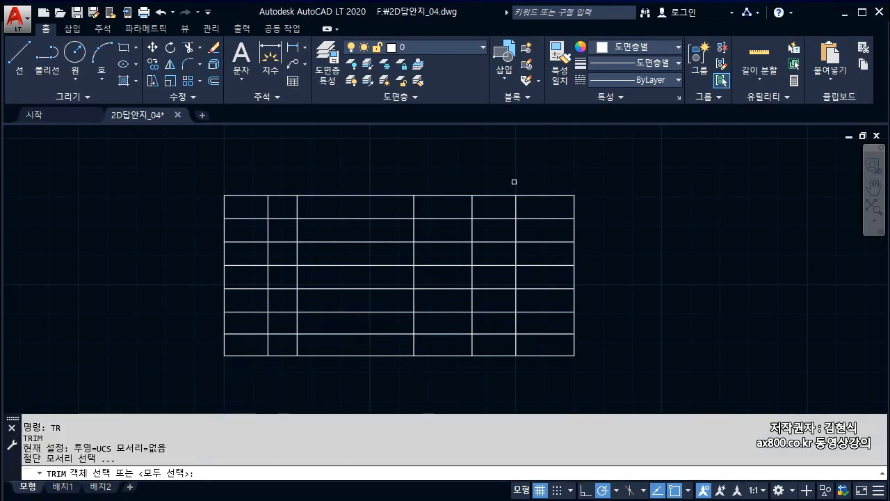
{"action": "left_click", "coordinate": [615, 380]}
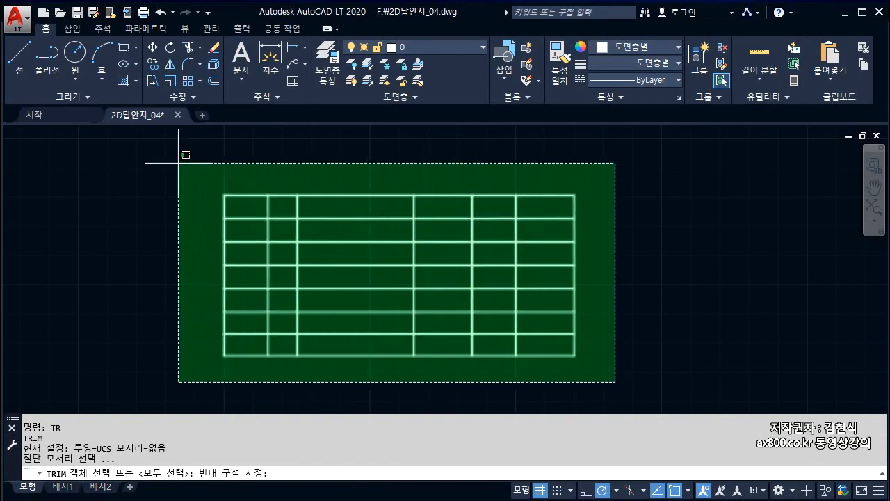
{"action": "left_click", "coordinate": [179, 163]}
{"action": "key", "text": "Return"}
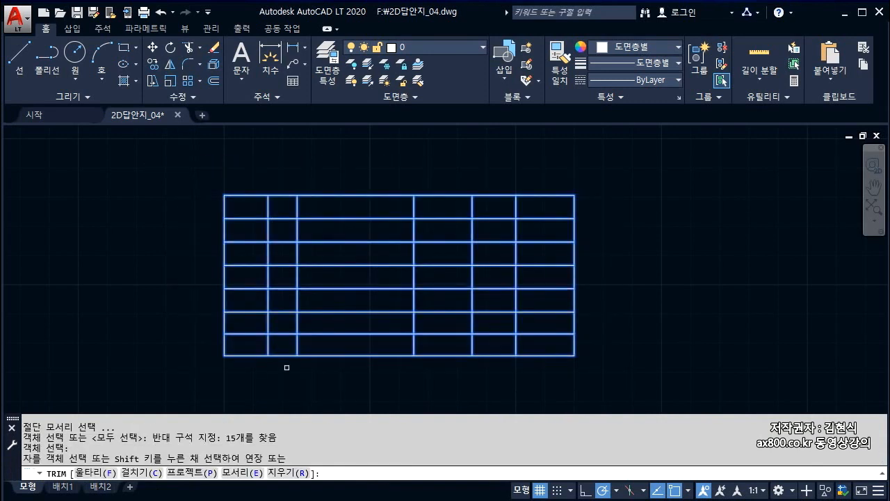
{"action": "left_click", "coordinate": [278, 345]}
{"action": "left_click", "coordinate": [246, 324]}
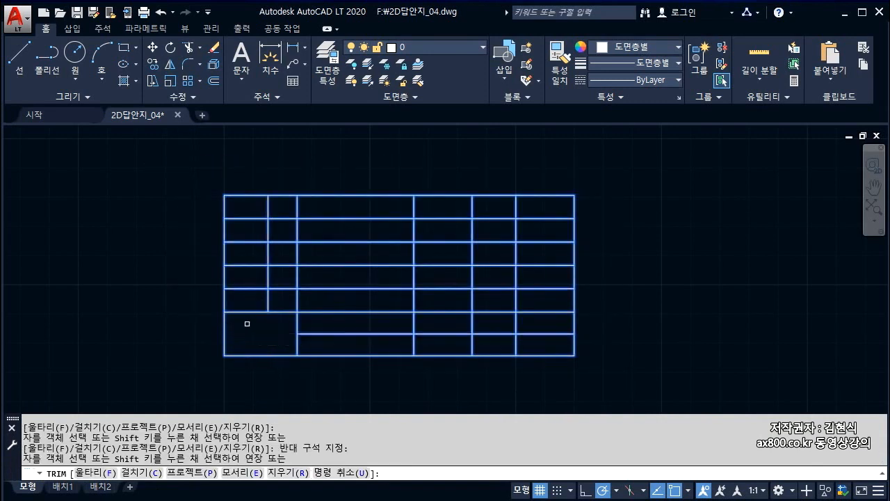
{"action": "left_click", "coordinate": [449, 348]}
{"action": "left_click", "coordinate": [378, 324]}
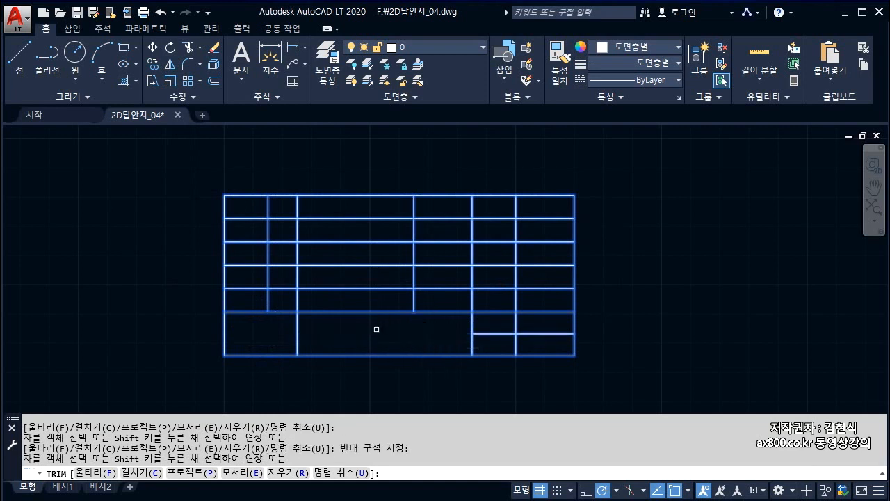
{"action": "key", "text": "Escape"}
Trim the second inner vertical line away above the lowest two rows, keeping only its part in the bottom block.
{"action": "key", "text": "space"}
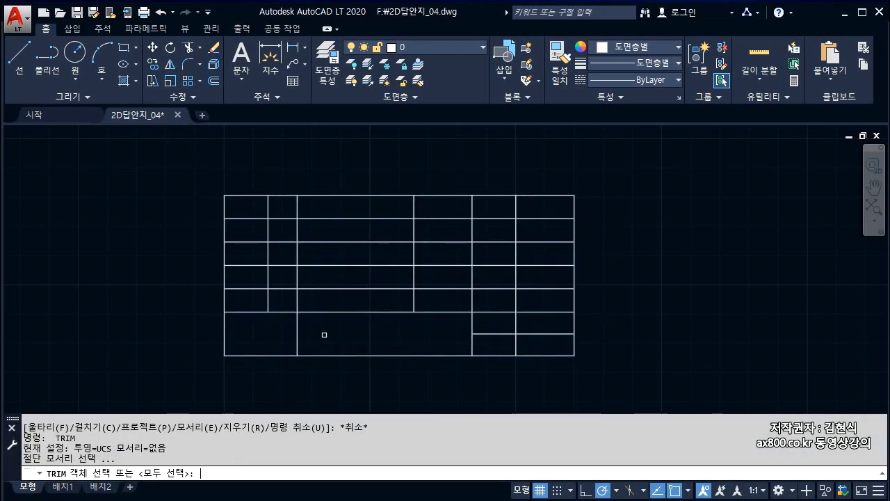
{"action": "left_click", "coordinate": [316, 327]}
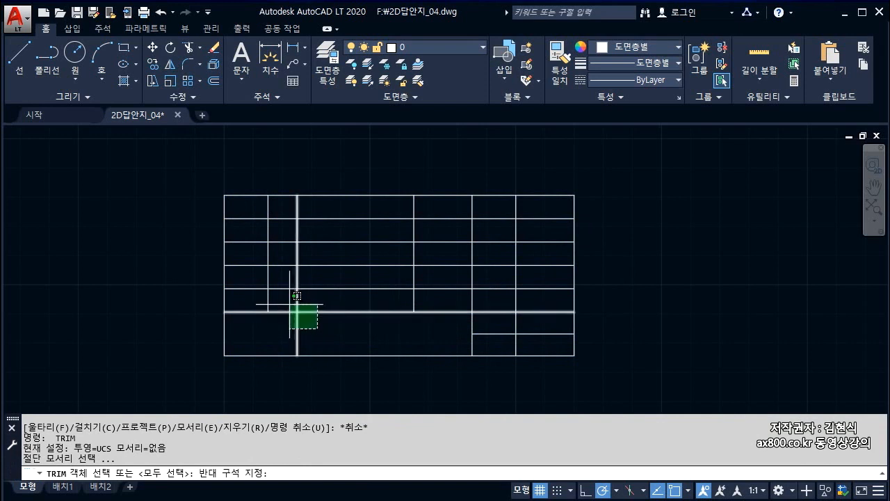
{"action": "left_click", "coordinate": [283, 299]}
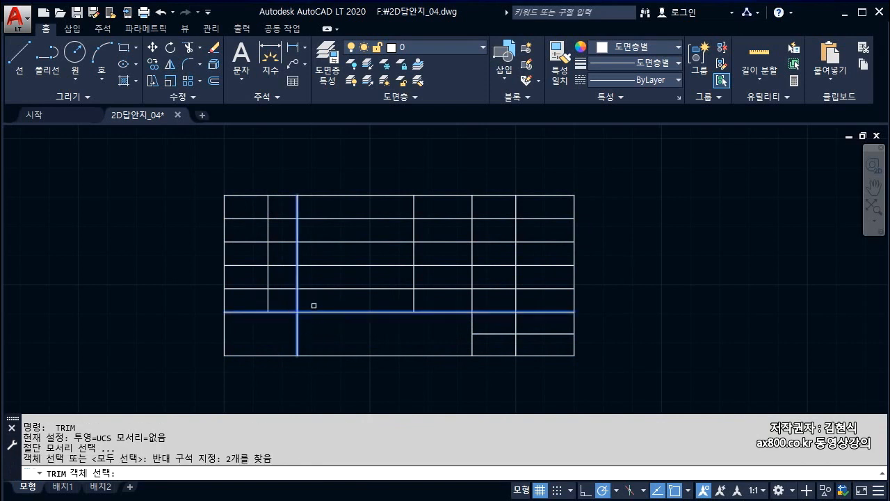
{"action": "key", "text": "space"}
{"action": "left_click", "coordinate": [294, 292]}
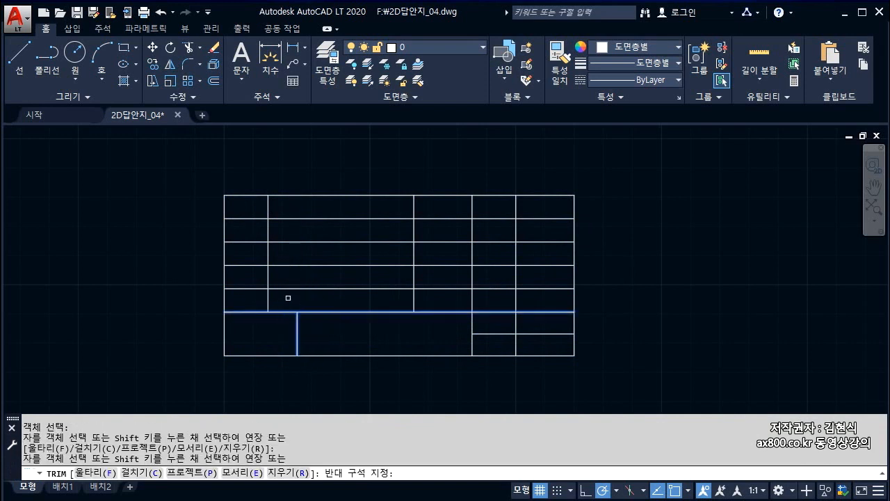
{"action": "key", "text": "Escape"}
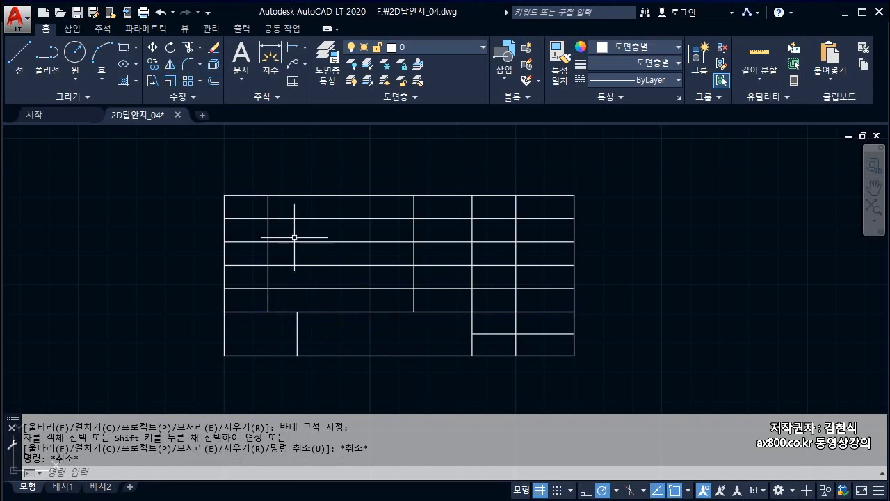
Move all of the table's lines to the 가는실선 layer.
{"action": "left_click", "coordinate": [189, 175]}
{"action": "left_click", "coordinate": [616, 368]}
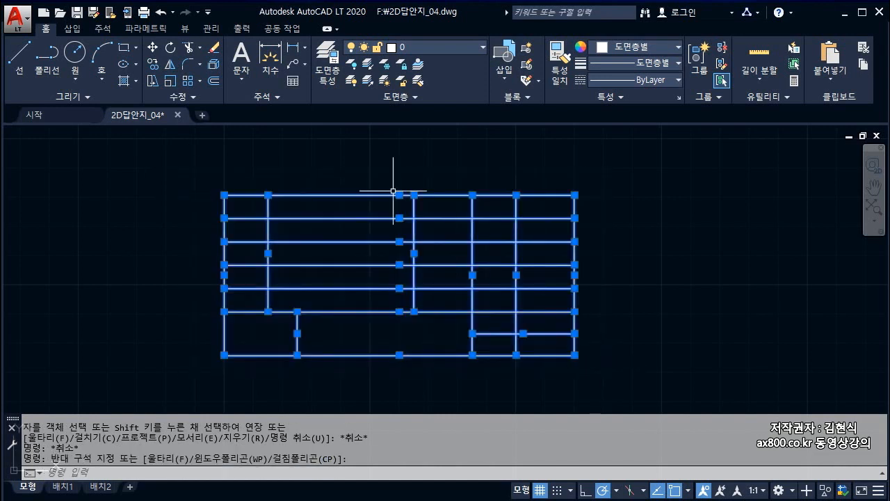
{"action": "left_click", "coordinate": [404, 46]}
{"action": "left_click", "coordinate": [416, 97]}
{"action": "key", "text": "Escape"}
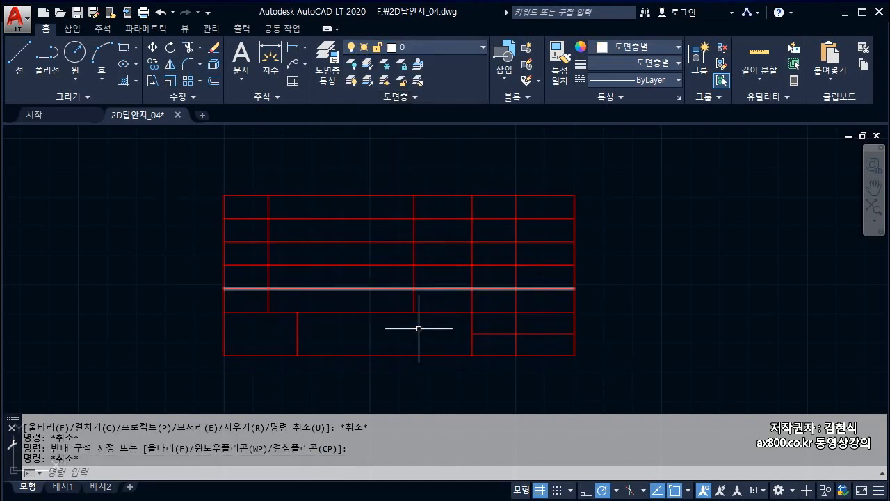
{"action": "key", "text": "Escape"}
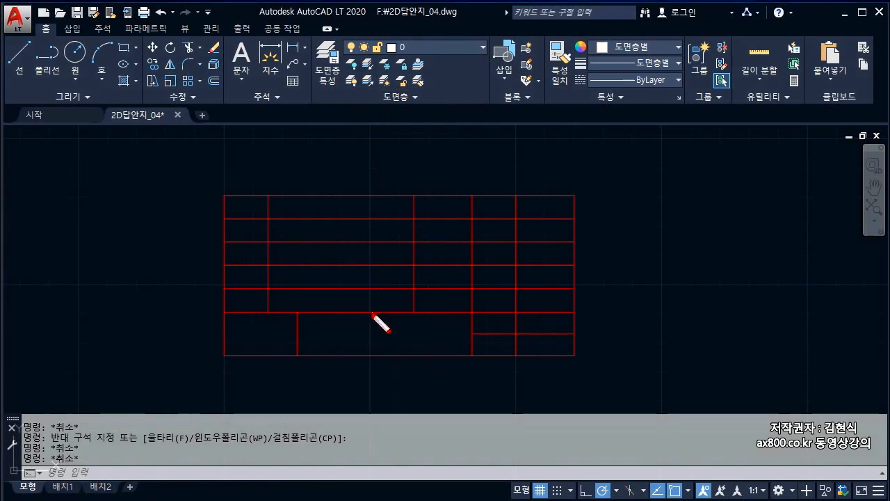
{"action": "left_click_drag", "start_coordinate": [363, 313], "coordinate": [403, 312]}
{"action": "left_click_drag", "start_coordinate": [222, 241], "coordinate": [222, 268]}
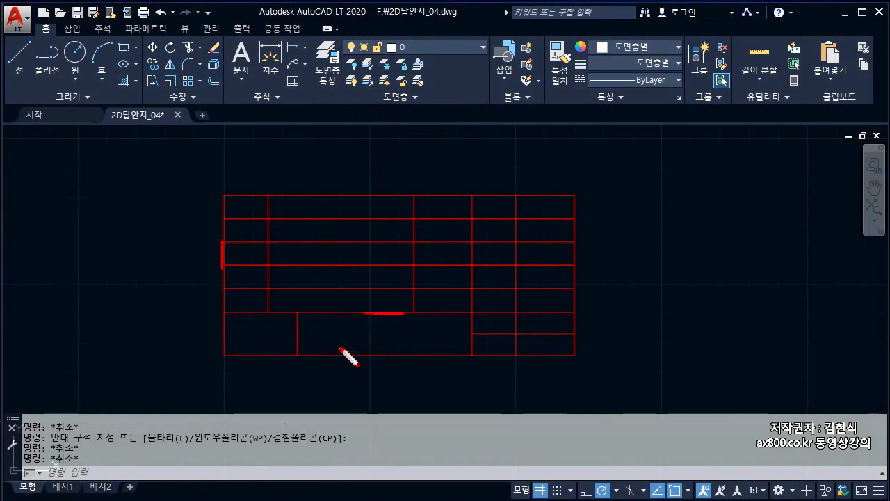
{"action": "left_click_drag", "start_coordinate": [224, 310], "coordinate": [347, 311]}
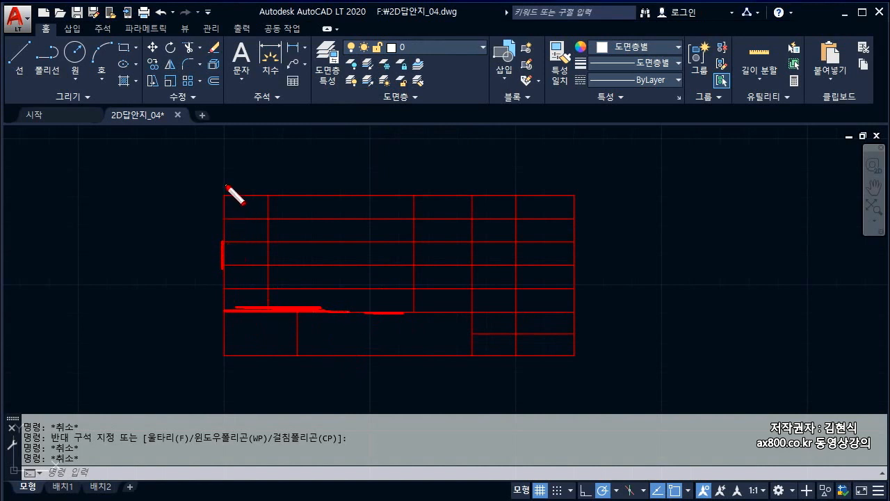
{"action": "left_click_drag", "start_coordinate": [226, 188], "coordinate": [220, 368]}
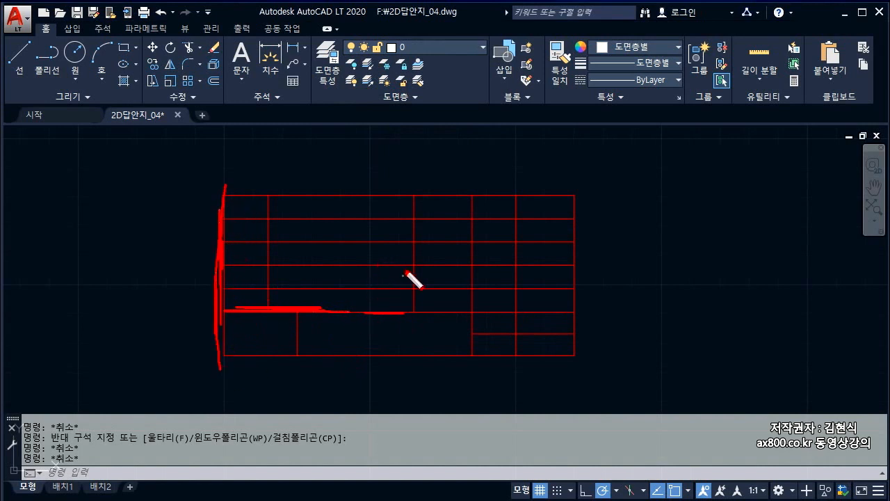
{"action": "key", "text": "Escape"}
Move the table's left edge and the horizontal line above the lowest two rows to the 외형선 layer.
{"action": "left_click", "coordinate": [369, 313]}
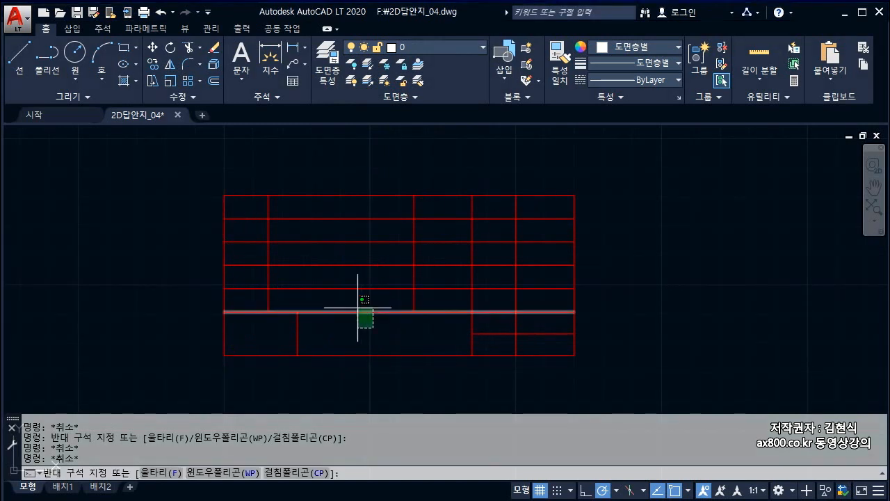
{"action": "left_click", "coordinate": [361, 304]}
{"action": "left_click", "coordinate": [243, 333]}
{"action": "left_click", "coordinate": [201, 318]}
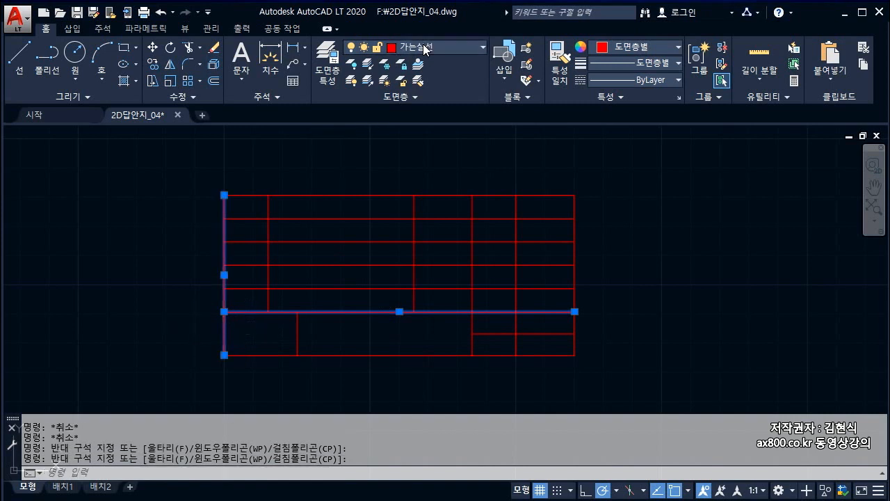
{"action": "left_click", "coordinate": [423, 46]}
{"action": "left_click", "coordinate": [426, 180]}
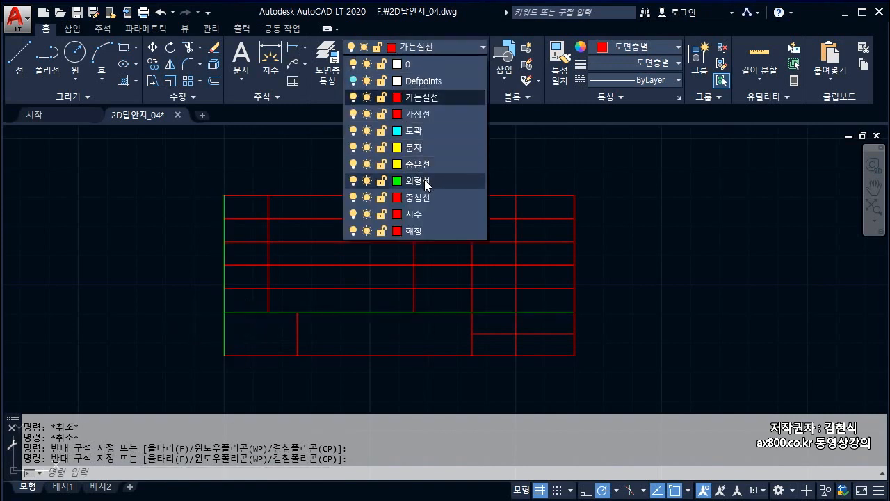
{"action": "key", "text": "Escape"}
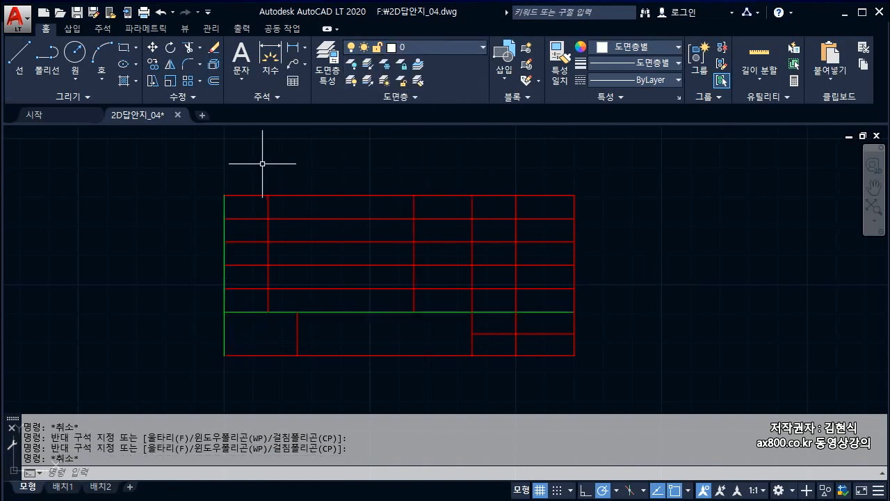
Create a multiline text reading 품명 in the empty space beside the table.
{"action": "left_click", "coordinate": [239, 60]}
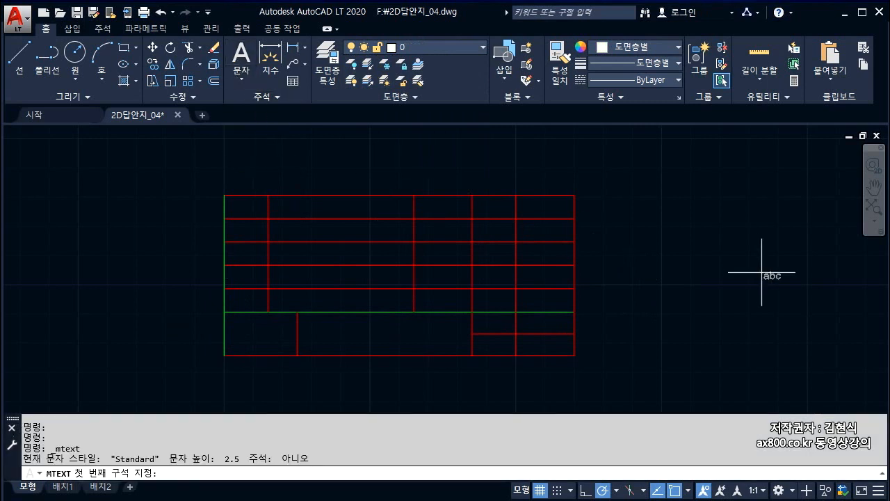
{"action": "left_click", "coordinate": [661, 262]}
{"action": "left_click", "coordinate": [789, 347]}
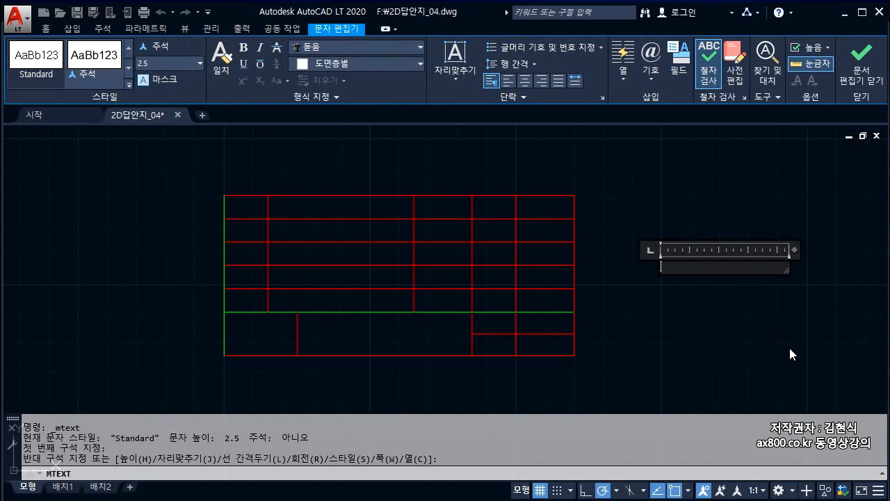
{"action": "type", "text": "ㅍㅜㅁㅁㅕㅇ"}
{"action": "left_click_drag", "start_coordinate": [681, 270], "coordinate": [626, 267]}
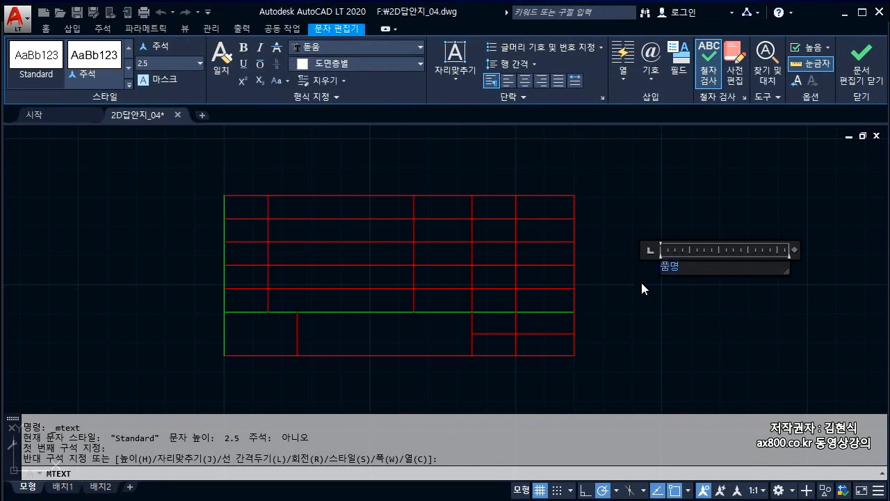
Justify the 품명 text to middle center (중간 중심 MC), set its height to 3.15, and finish editing.
{"action": "left_click", "coordinate": [105, 59]}
{"action": "left_click", "coordinate": [454, 82]}
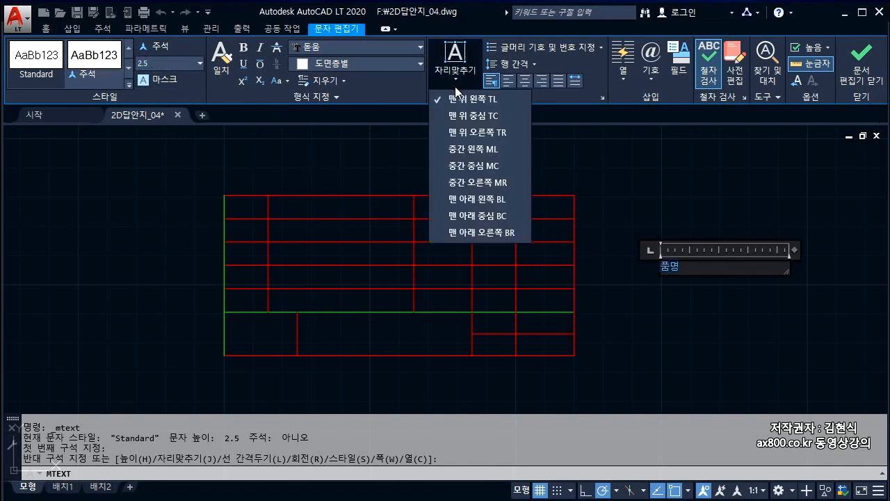
{"action": "left_click", "coordinate": [471, 166]}
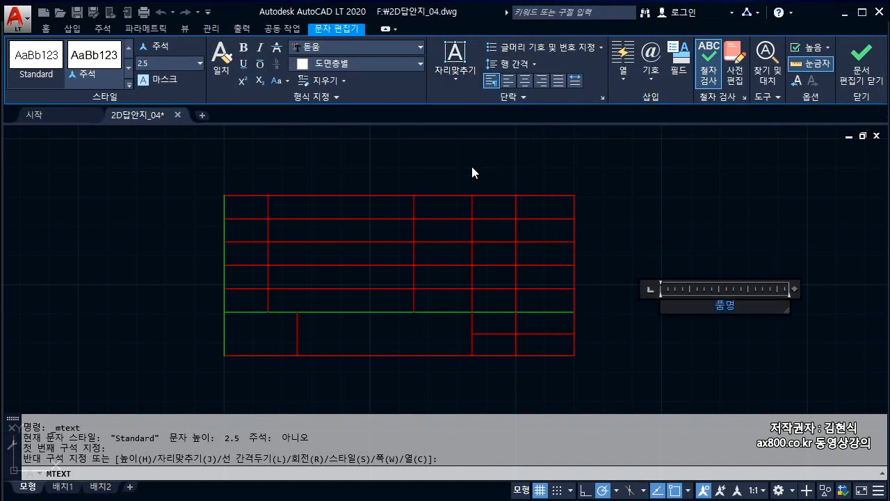
{"action": "left_click_drag", "start_coordinate": [737, 305], "coordinate": [707, 303]}
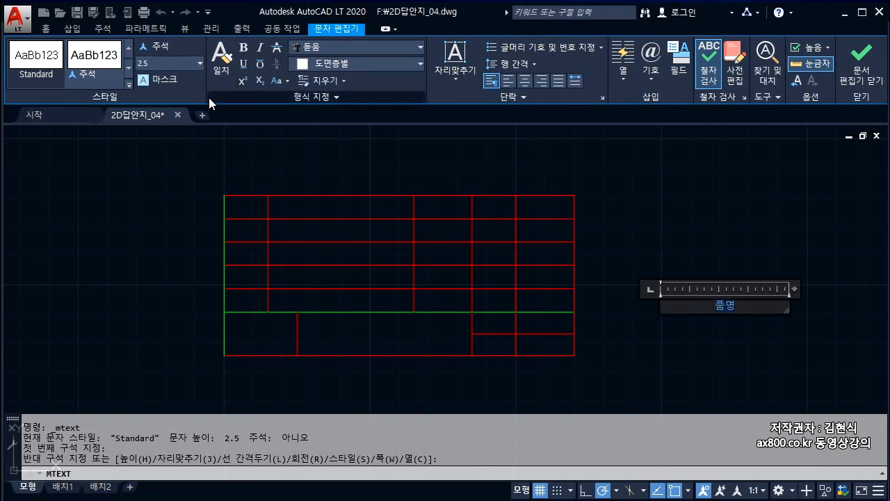
{"action": "left_click_drag", "start_coordinate": [152, 64], "coordinate": [129, 63]}
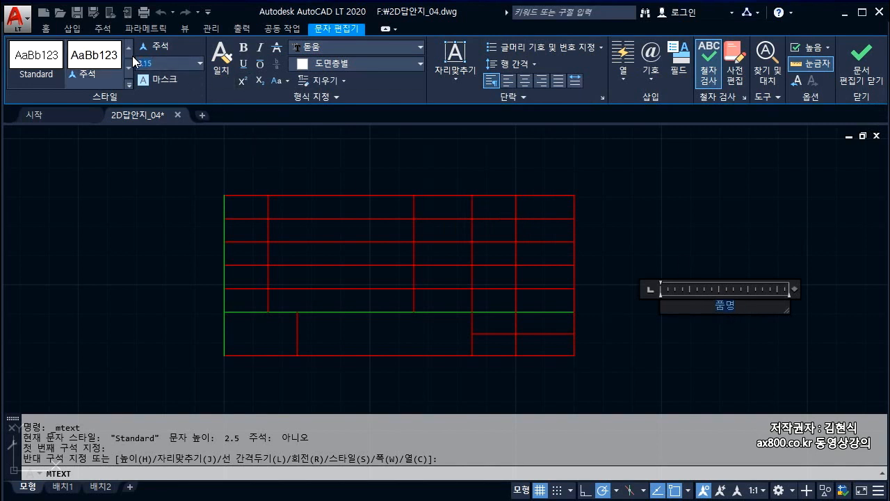
{"action": "type", "text": "3.15"}
{"action": "key", "text": "Return"}
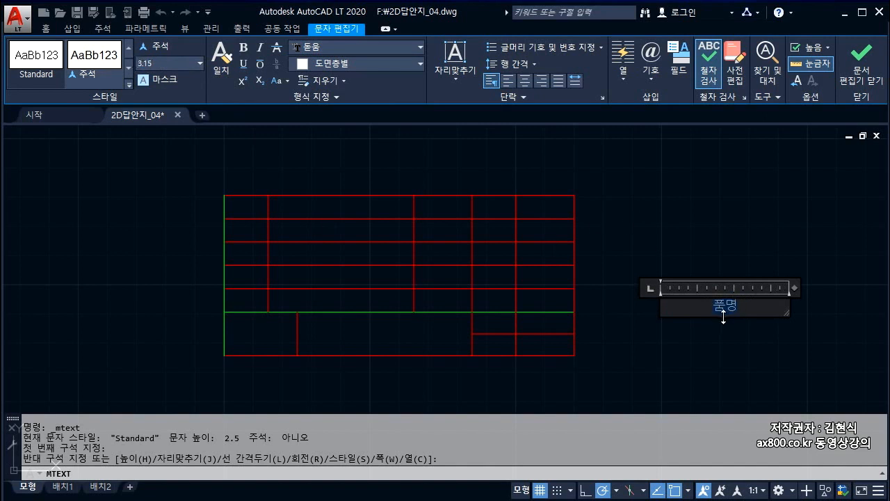
{"action": "left_click", "coordinate": [860, 84]}
Move the 품명 text to the 문자 layer.
{"action": "left_click", "coordinate": [757, 327]}
{"action": "left_click", "coordinate": [695, 260]}
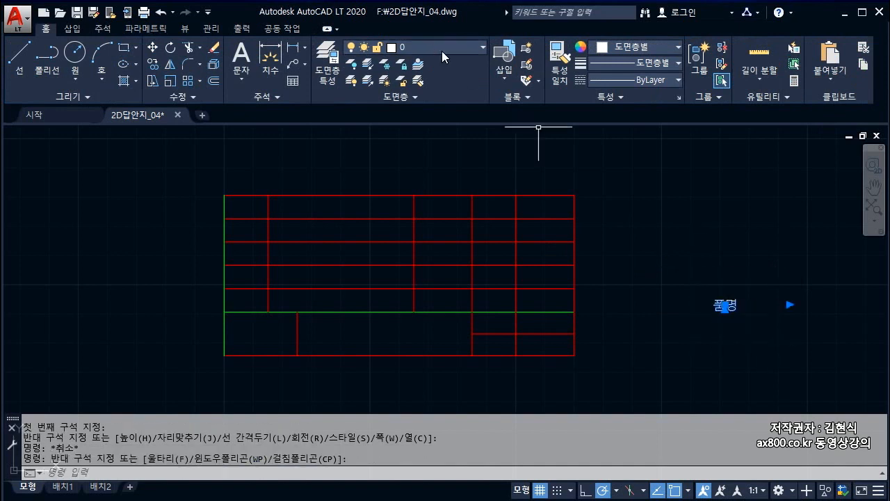
{"action": "left_click", "coordinate": [431, 44]}
{"action": "key", "text": "Escape"}
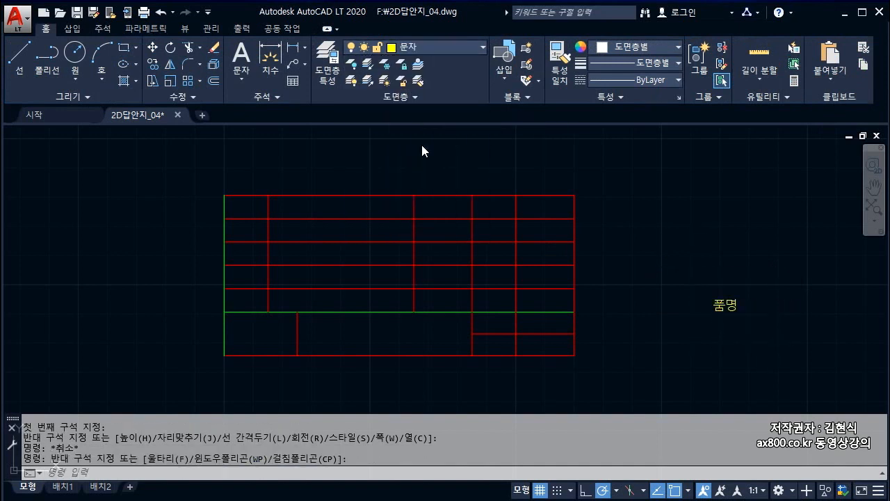
{"action": "key", "text": "Escape"}
{"action": "scroll", "coordinate": [735, 318], "scroll_direction": "up", "scroll_amount": 5}
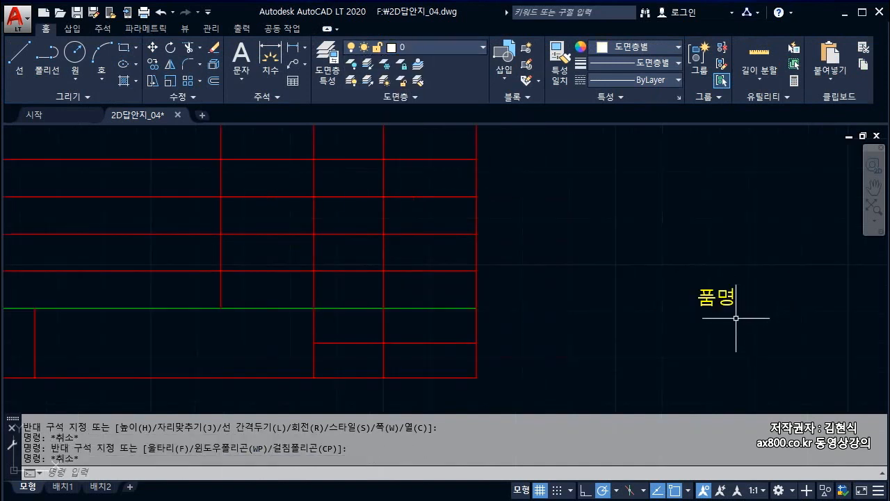
{"action": "left_click", "coordinate": [767, 324]}
{"action": "left_click", "coordinate": [573, 198]}
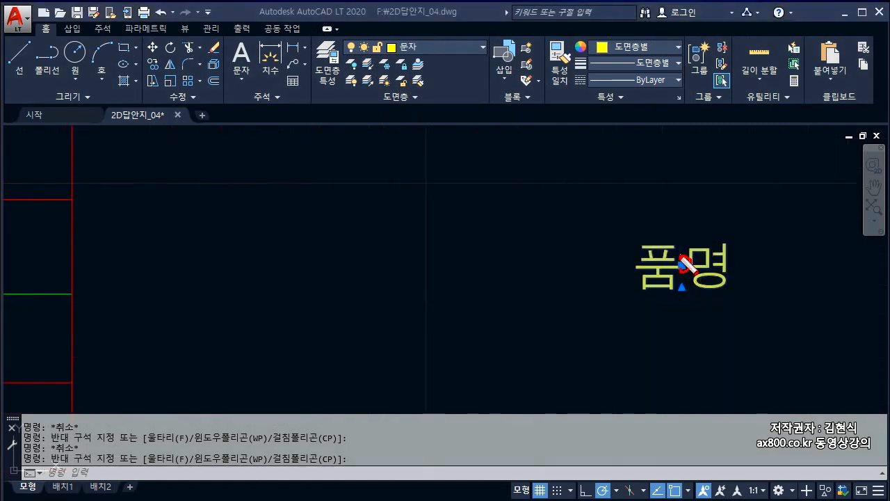
{"action": "scroll", "coordinate": [683, 265], "scroll_direction": "down", "scroll_amount": 5}
{"action": "key", "text": "Escape"}
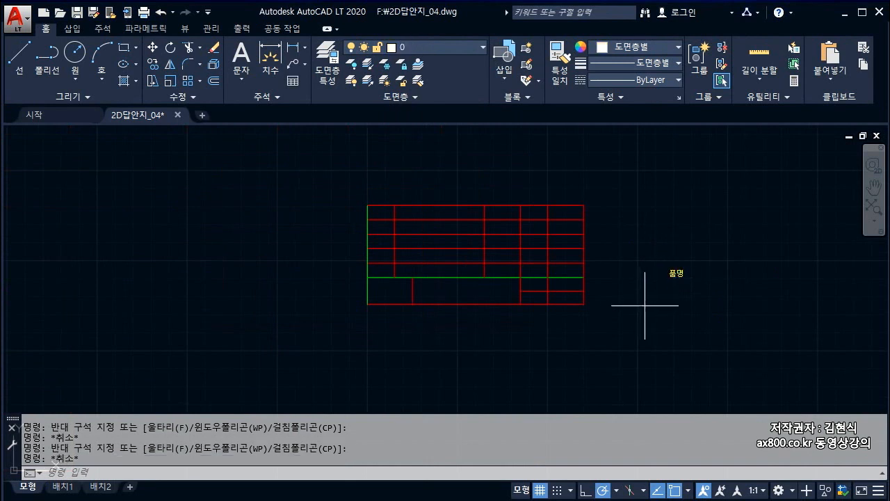
Draw connected diagonal lines across the two merged cells in the table's bottom block.
{"action": "left_click", "coordinate": [20, 55]}
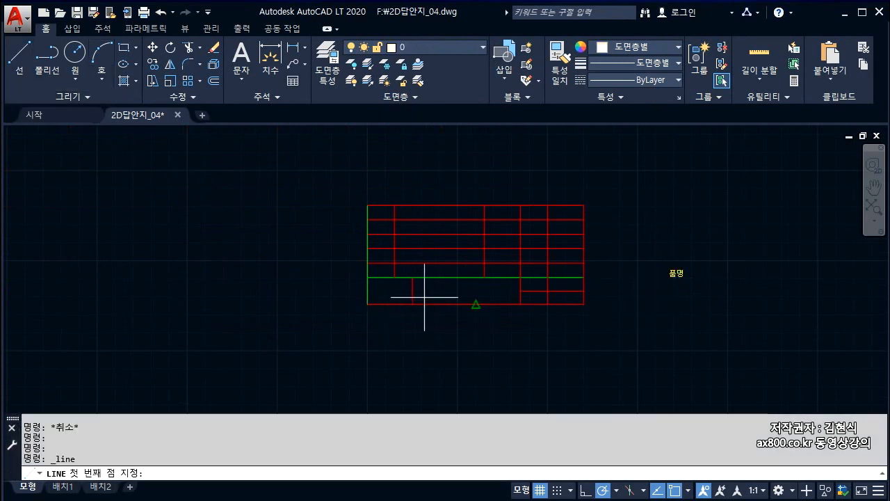
{"action": "scroll", "coordinate": [423, 298], "scroll_direction": "up", "scroll_amount": 2}
{"action": "left_click", "coordinate": [334, 310]}
{"action": "left_click", "coordinate": [406, 267]}
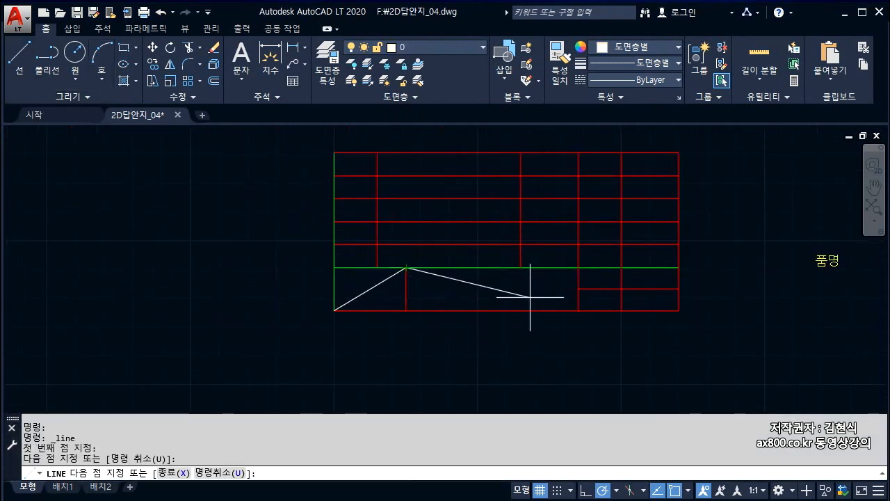
{"action": "left_click", "coordinate": [573, 308]}
{"action": "key", "text": "Escape"}
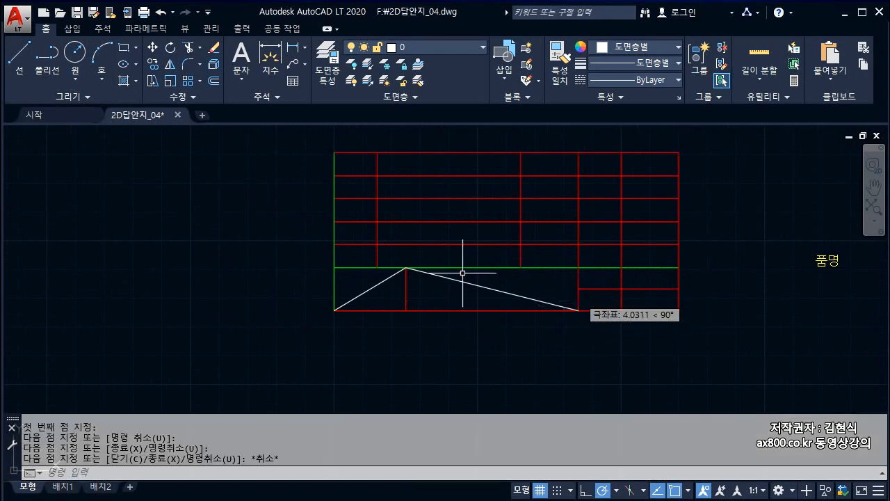
Draw a zigzag of diagonal lines corner to corner through the five cells of the row just above the bottom block.
{"action": "key", "text": "space"}
{"action": "left_click", "coordinate": [334, 267]}
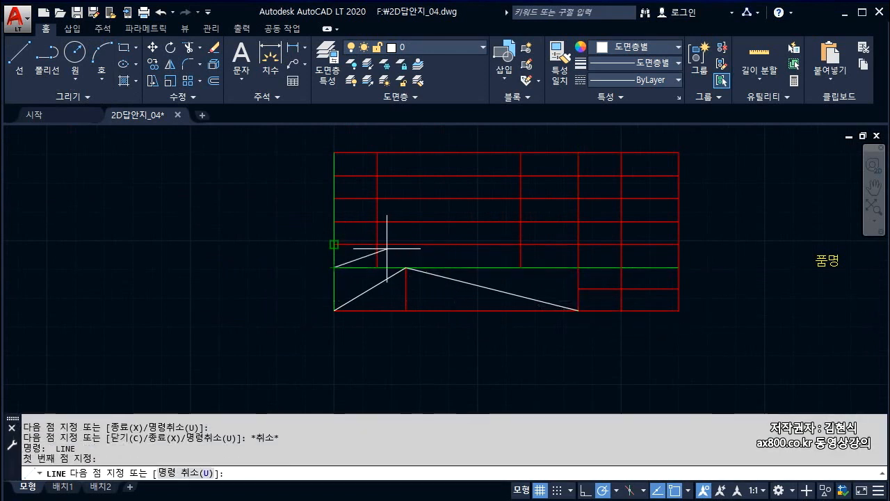
{"action": "left_click", "coordinate": [377, 244]}
{"action": "left_click", "coordinate": [520, 267]}
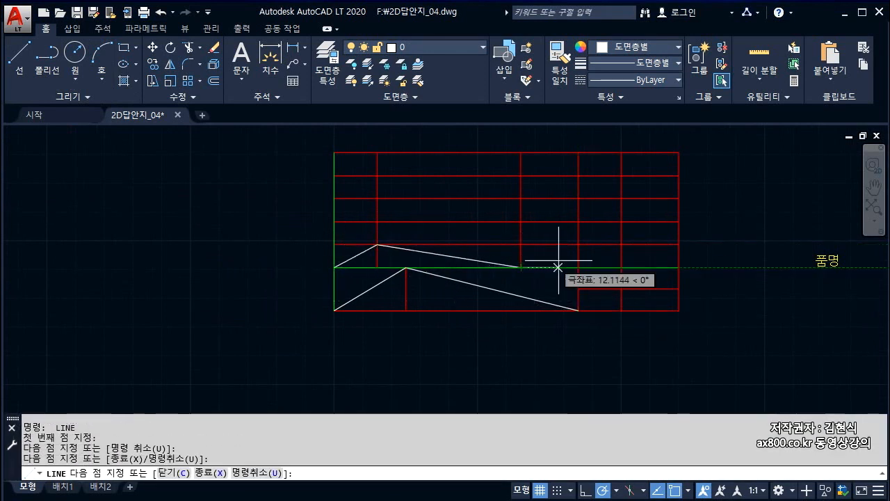
{"action": "left_click", "coordinate": [578, 244]}
{"action": "left_click", "coordinate": [620, 267]}
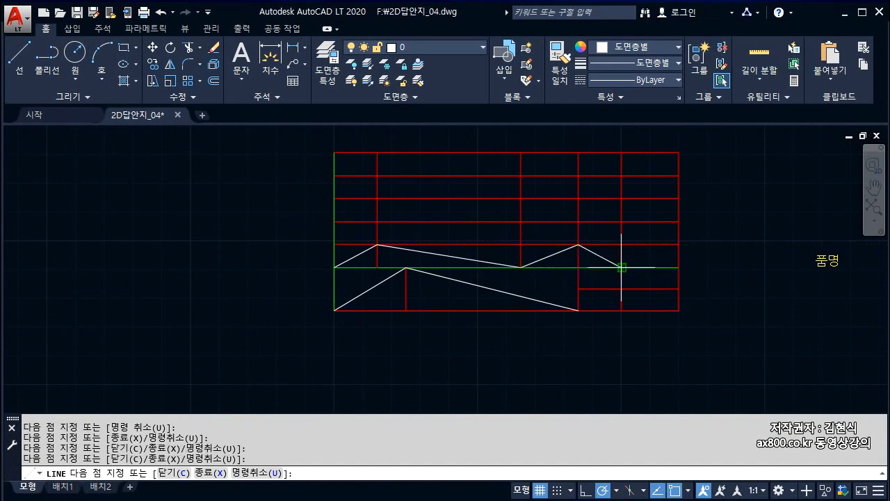
{"action": "left_click", "coordinate": [678, 244]}
{"action": "key", "text": "Escape"}
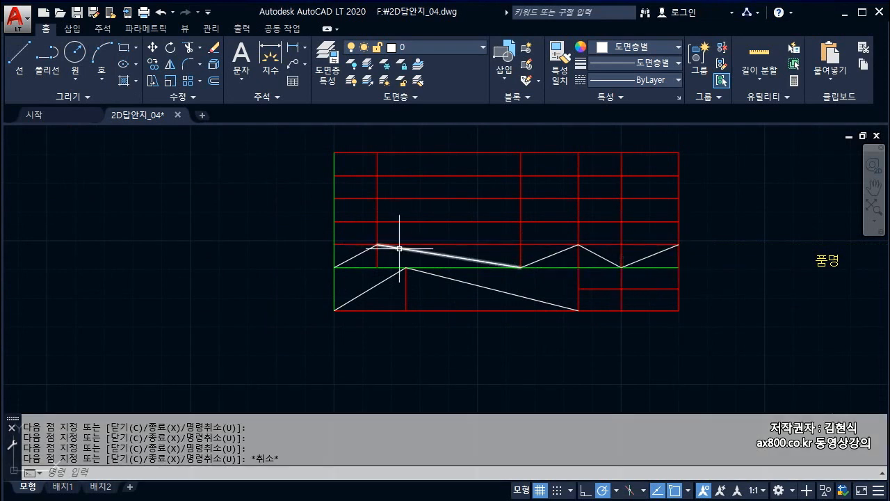
Copy the 품명 text to the clipboard with its middle-center insertion point as the base point.
{"action": "left_click", "coordinate": [848, 280]}
{"action": "left_click", "coordinate": [796, 237]}
{"action": "middle_click_drag", "start_coordinate": [760, 299], "coordinate": [485, 275]}
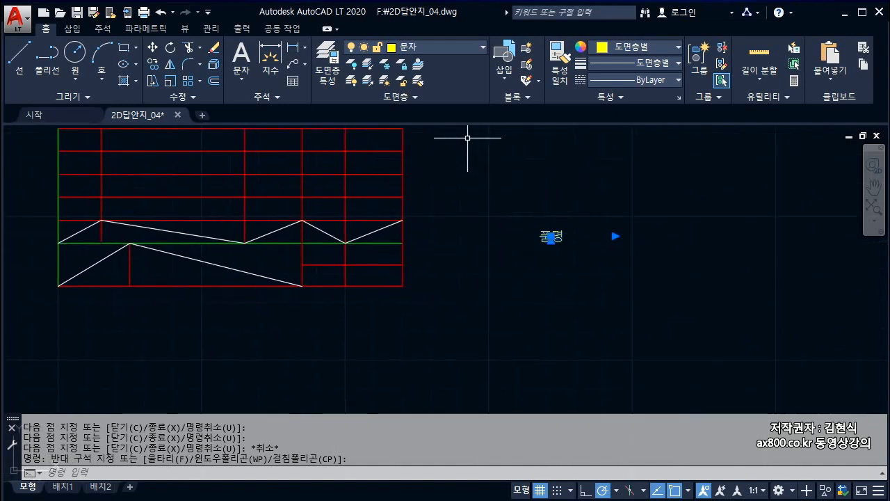
{"action": "right_click", "coordinate": [467, 137]}
{"action": "mouse_move", "coordinate": [502, 218]}
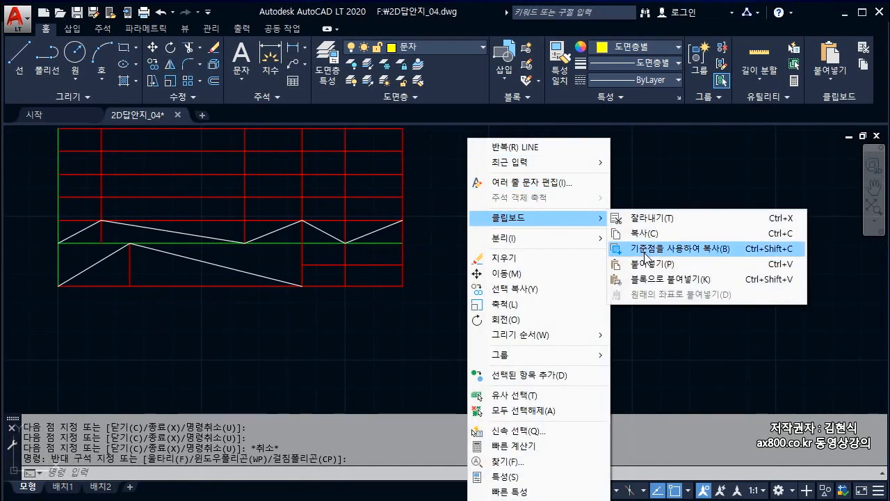
{"action": "left_click", "coordinate": [645, 248]}
{"action": "scroll", "coordinate": [550, 235], "scroll_direction": "up", "scroll_amount": 8}
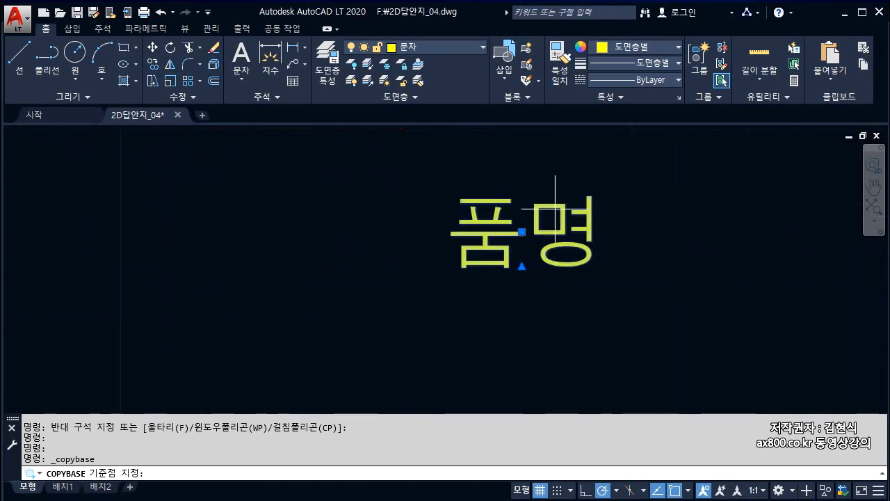
{"action": "left_click", "coordinate": [522, 232]}
{"action": "scroll", "coordinate": [660, 282], "scroll_direction": "down", "scroll_amount": 8}
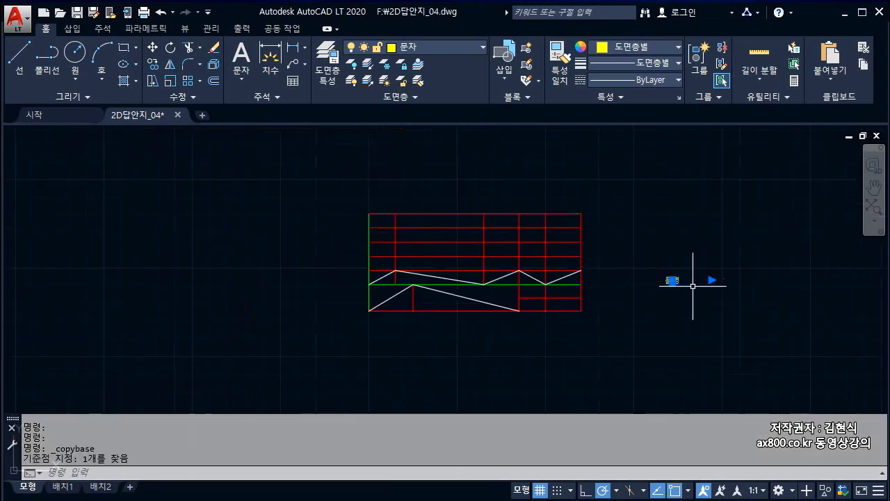
Paste the 품명 text at the diagonal midpoints of the first two cells in the row above the bottom block.
{"action": "scroll", "coordinate": [365, 280], "scroll_direction": "up", "scroll_amount": 2}
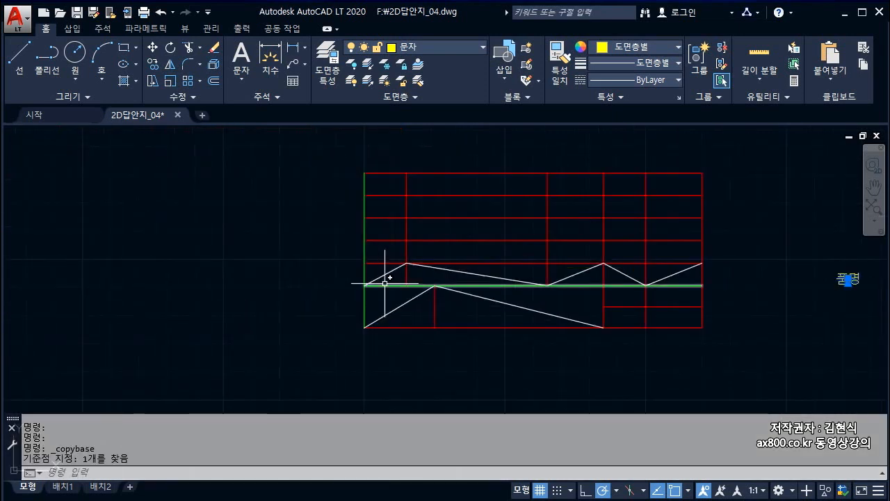
{"action": "scroll", "coordinate": [385, 279], "scroll_direction": "up", "scroll_amount": 2}
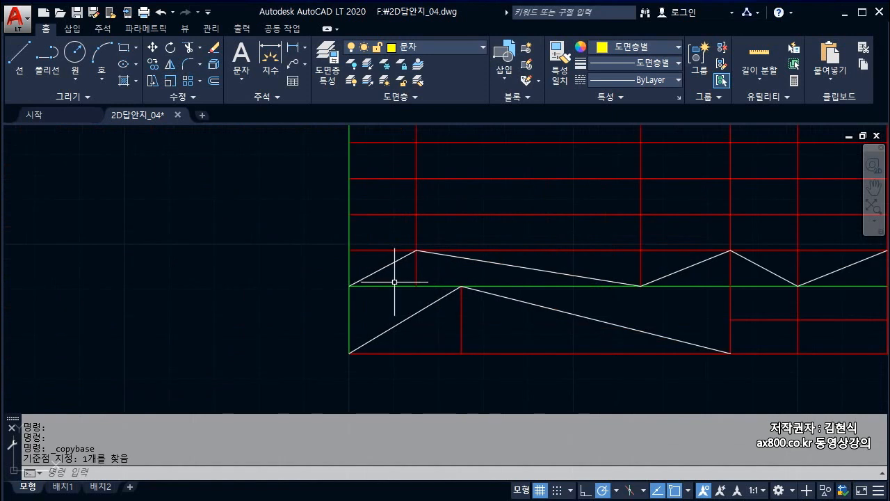
{"action": "key", "text": "ctrl+v"}
{"action": "scroll", "coordinate": [397, 285], "scroll_direction": "up", "scroll_amount": 4}
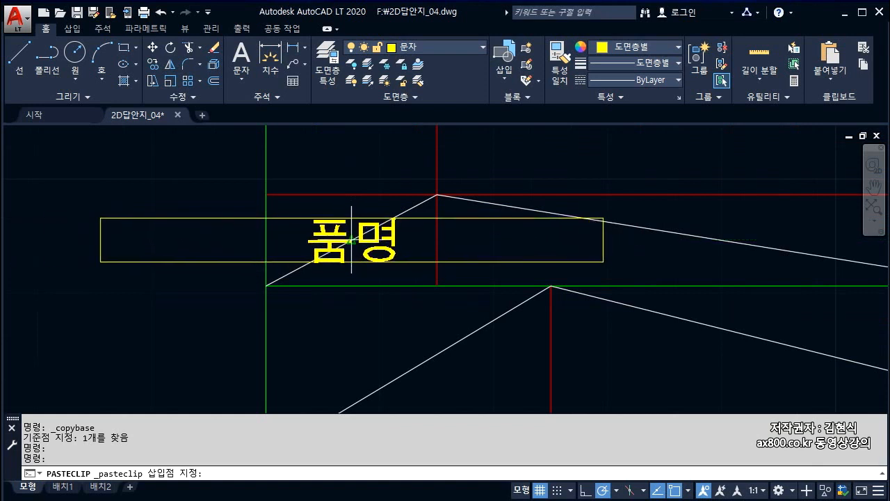
{"action": "left_click", "coordinate": [352, 240]}
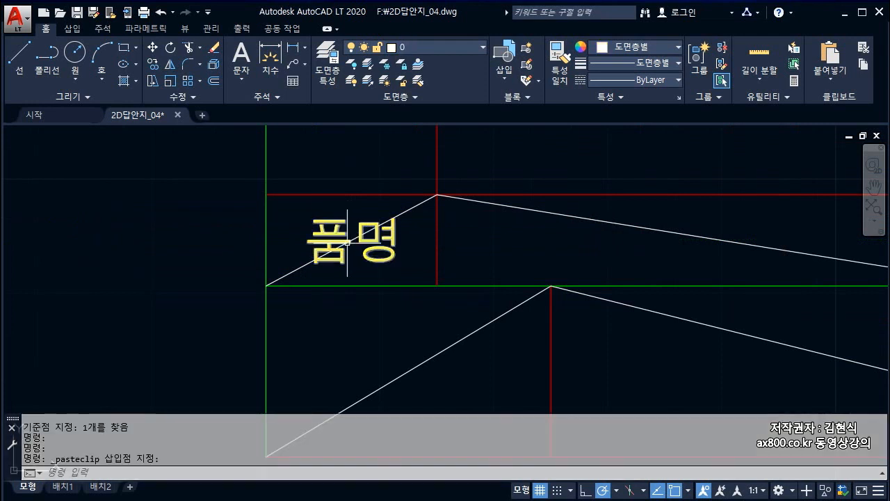
{"action": "scroll", "coordinate": [301, 236], "scroll_direction": "down", "scroll_amount": 4}
{"action": "key", "text": "ctrl+v"}
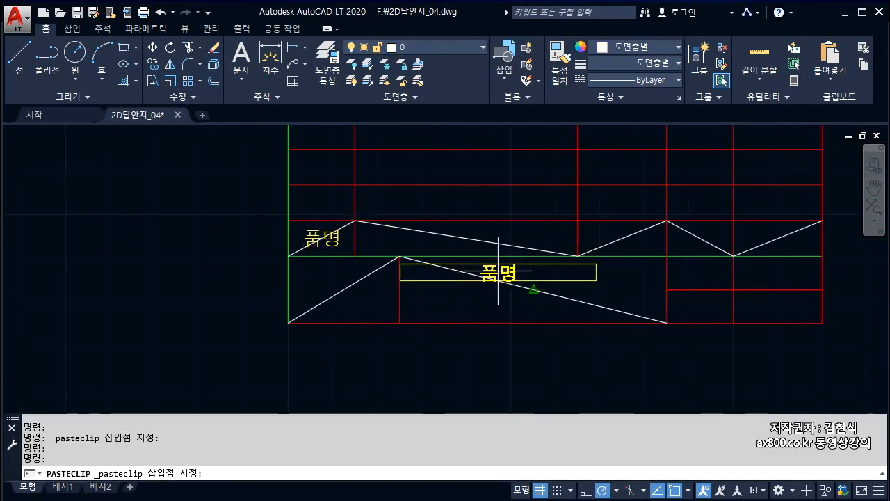
{"action": "scroll", "coordinate": [469, 240], "scroll_direction": "up", "scroll_amount": 2}
{"action": "scroll", "coordinate": [468, 240], "scroll_direction": "up", "scroll_amount": 3}
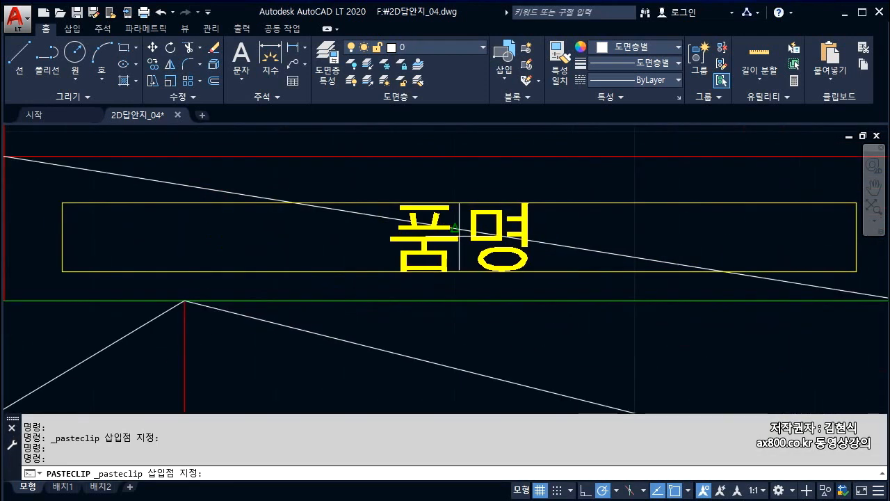
{"action": "scroll", "coordinate": [408, 240], "scroll_direction": "down", "scroll_amount": 5}
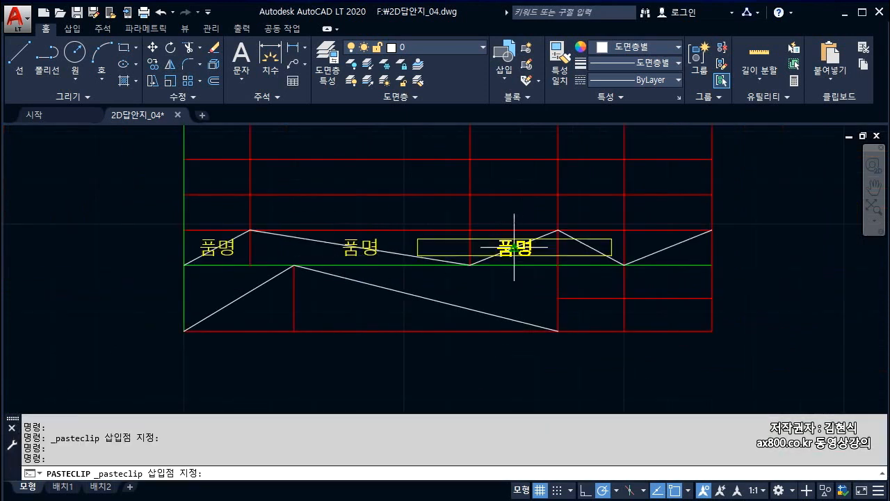
Paste the 품명 text at the diagonal midpoints of the row's remaining three cells.
{"action": "left_click", "coordinate": [514, 247]}
{"action": "key", "text": "ctrl+v"}
{"action": "left_click", "coordinate": [589, 247]}
{"action": "key", "text": "ctrl+v"}
{"action": "left_click", "coordinate": [668, 247]}
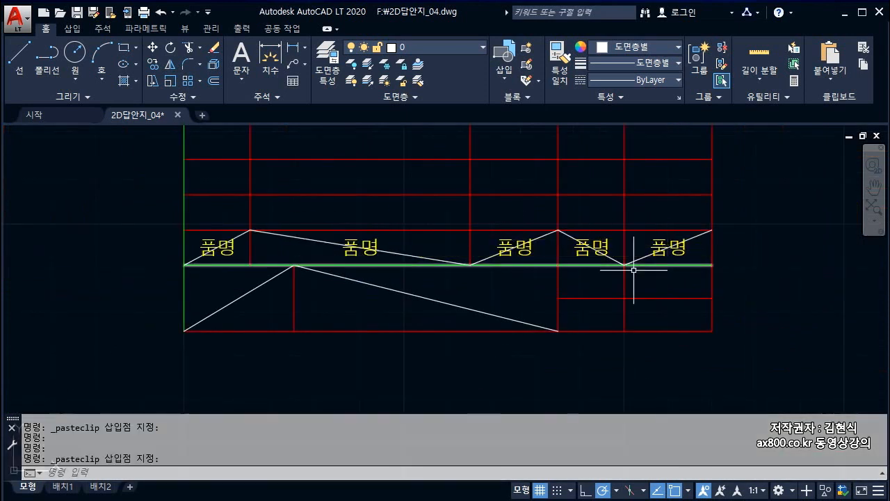
Paste the 품명 text at the diagonal midpoints of the two merged cells in the bottom block.
{"action": "key", "text": "ctrl+v"}
{"action": "left_click", "coordinate": [214, 304]}
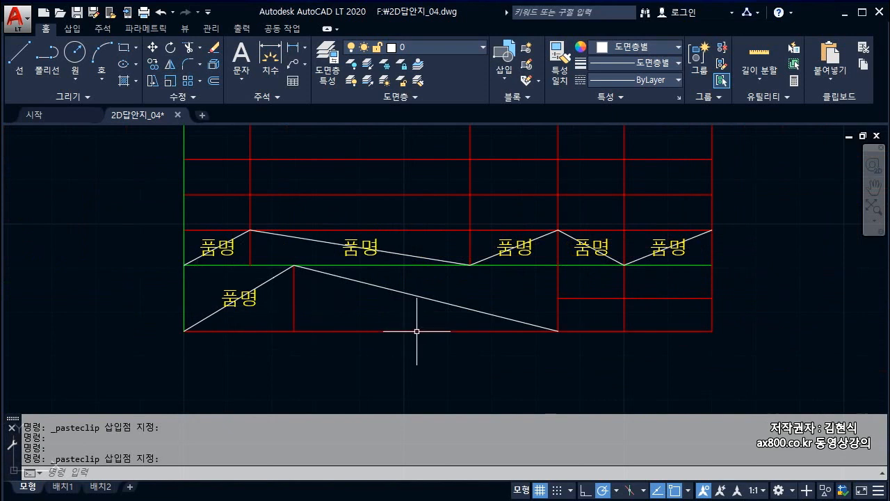
{"action": "key", "text": "ctrl+v"}
{"action": "left_click", "coordinate": [400, 305]}
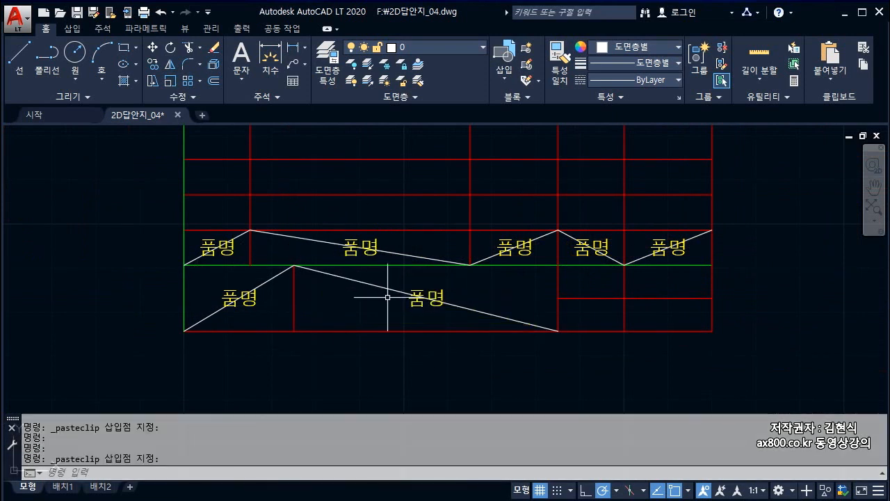
{"action": "key", "text": "Escape"}
Change the text in the bottom block's first merged cell to 과제명.
{"action": "left_click", "coordinate": [250, 304]}
{"action": "double_click", "coordinate": [250, 304]}
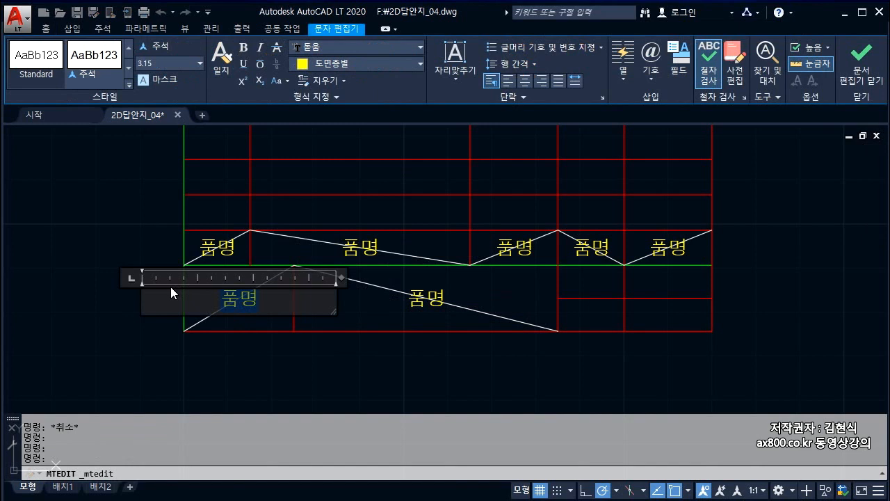
{"action": "type", "text": "ㄱ과제명"}
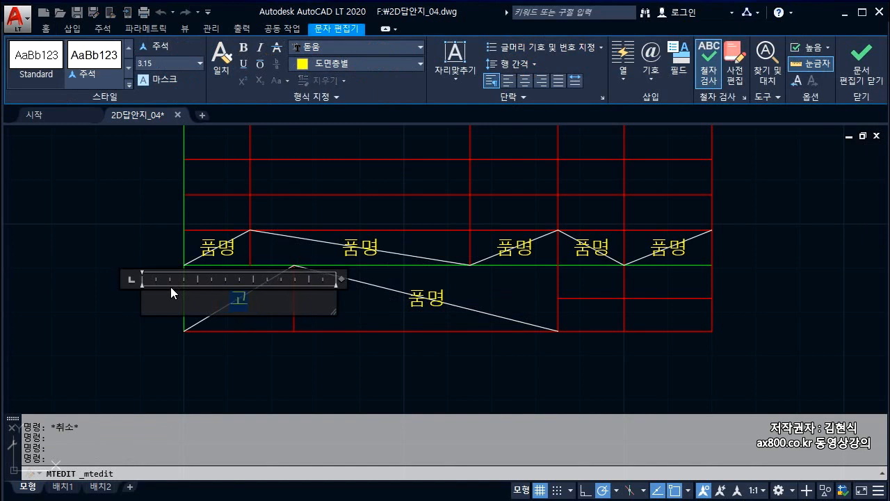
{"action": "left_click", "coordinate": [391, 378]}
Replace the text in the bottom block's wide merged cell with 동력전달장치.
{"action": "double_click", "coordinate": [421, 301]}
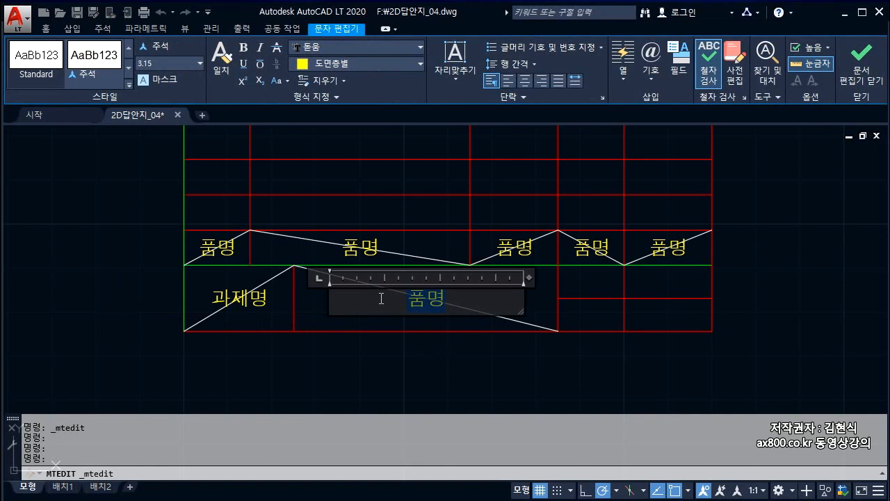
{"action": "type", "text": "동력전"}
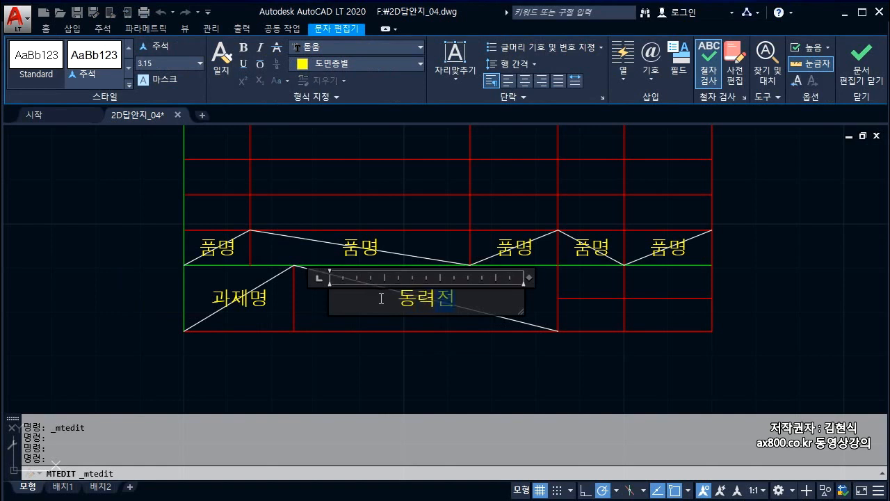
{"action": "type", "text": "달자"}
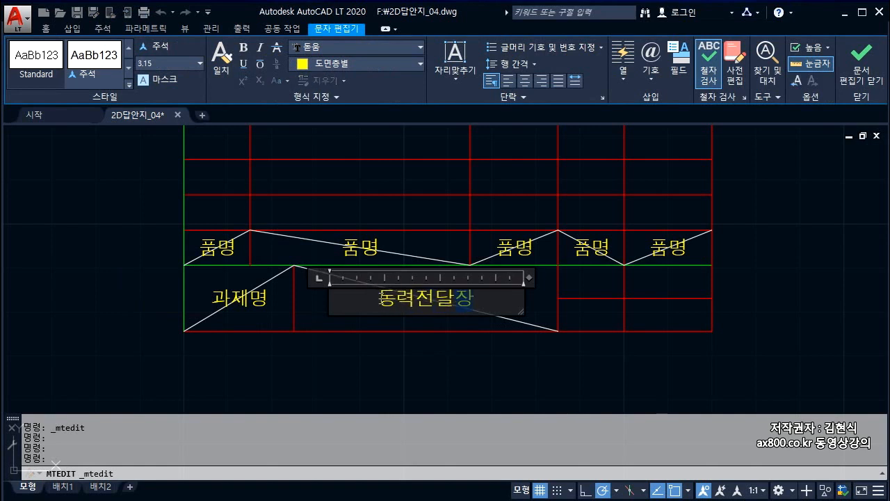
{"action": "type", "text": "치"}
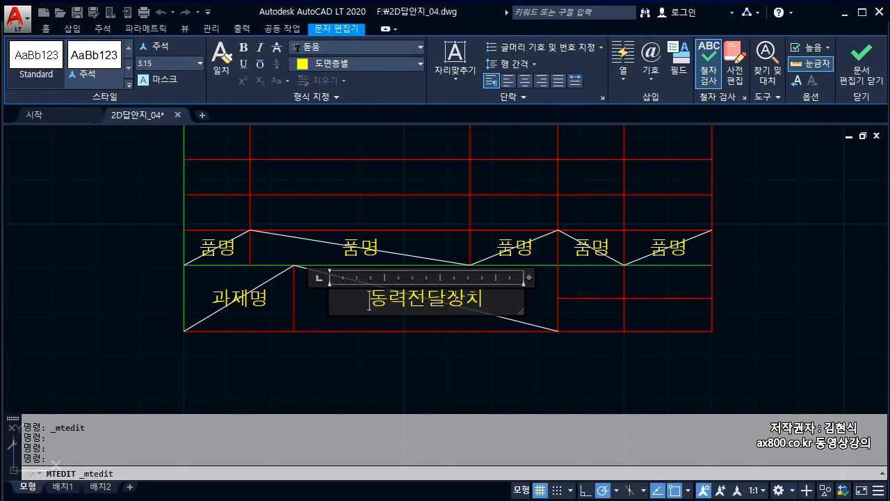
Set the height of the whole 동력전달장치 text to 5 and finish editing it.
{"action": "left_click_drag", "start_coordinate": [487, 300], "coordinate": [334, 303]}
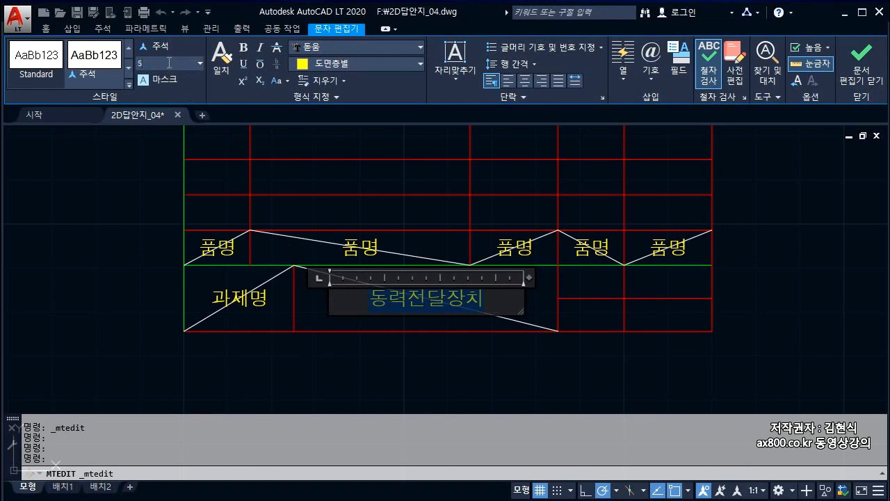
{"action": "left_click", "coordinate": [168, 62]}
{"action": "type", "text": "5"}
{"action": "key", "text": "Return"}
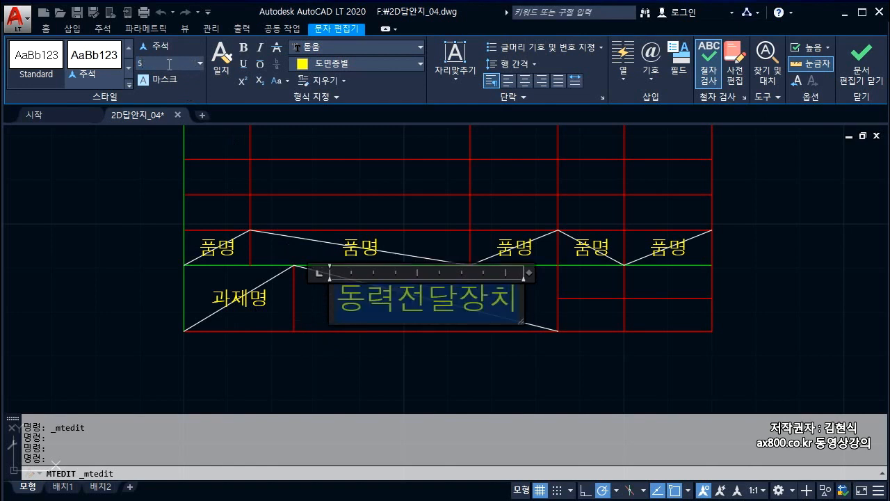
{"action": "left_click", "coordinate": [864, 82]}
Set the height of the 과제명 text to 5 and finish editing it.
{"action": "double_click", "coordinate": [236, 299]}
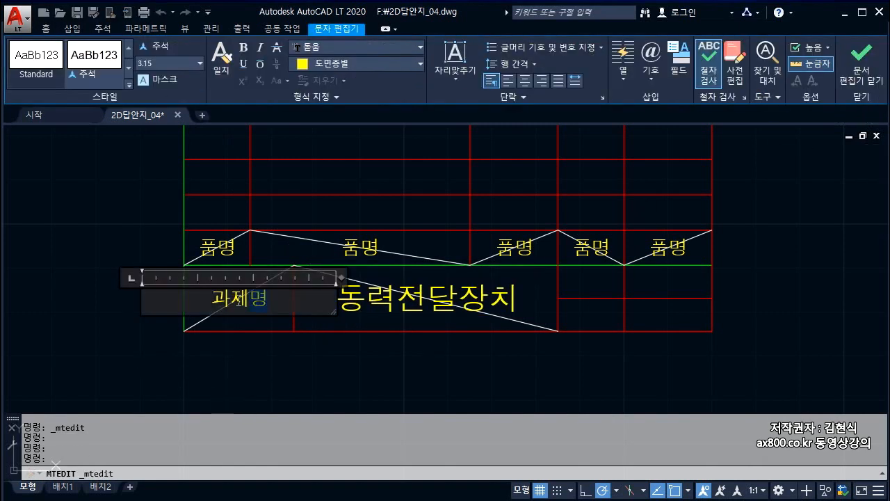
{"action": "left_click", "coordinate": [200, 63]}
{"action": "left_click", "coordinate": [172, 80]}
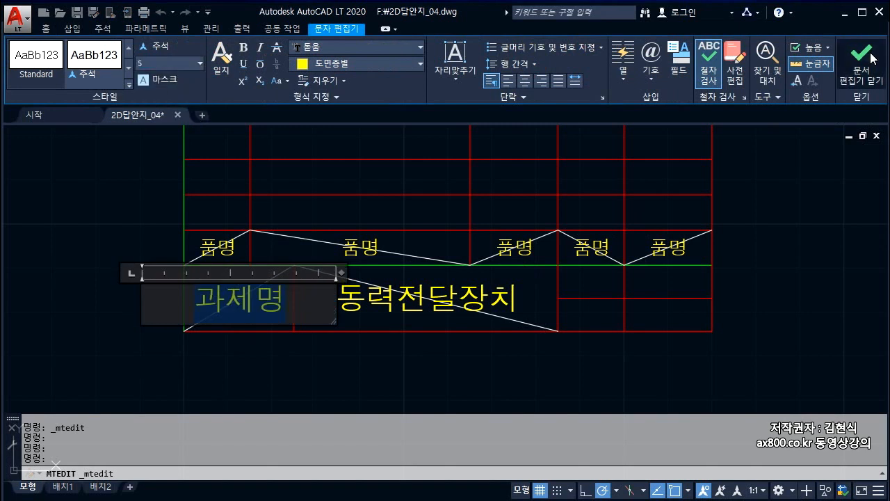
{"action": "left_click", "coordinate": [864, 69]}
{"action": "key", "text": "Escape"}
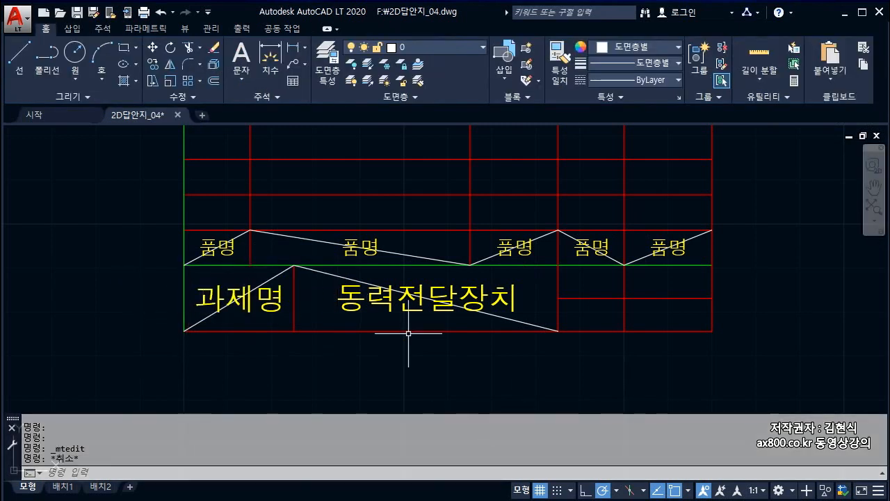
Delete the seven diagonal guide lines from the 품명 row and the two merged cells of the bottom block.
{"action": "left_click", "coordinate": [283, 273]}
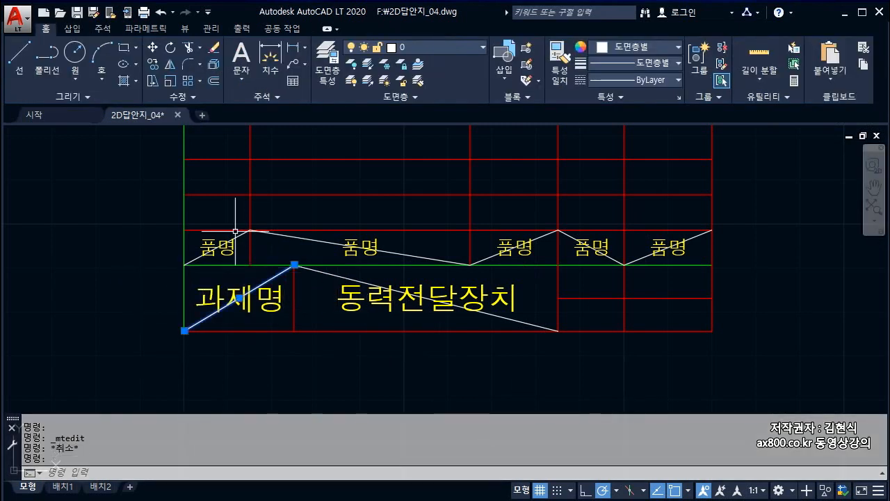
{"action": "left_click", "coordinate": [239, 235]}
{"action": "left_click", "coordinate": [287, 237]}
{"action": "left_click", "coordinate": [335, 274]}
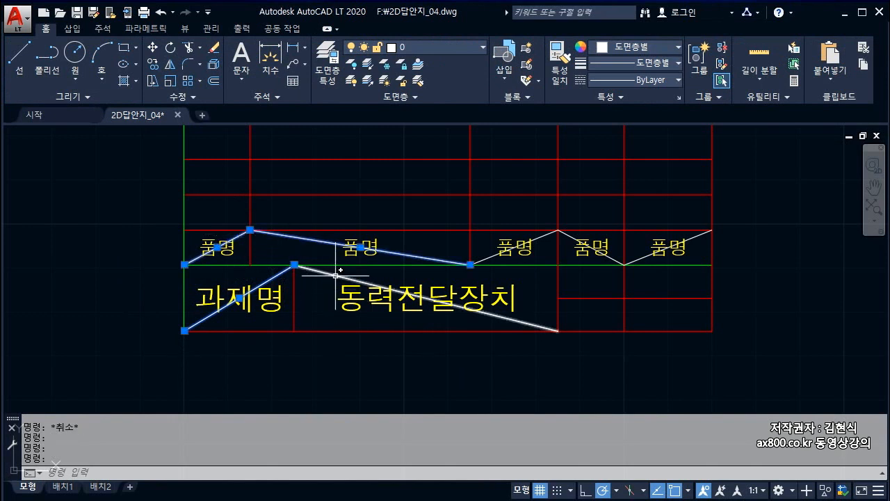
{"action": "left_click", "coordinate": [563, 236]}
{"action": "left_click", "coordinate": [640, 260]}
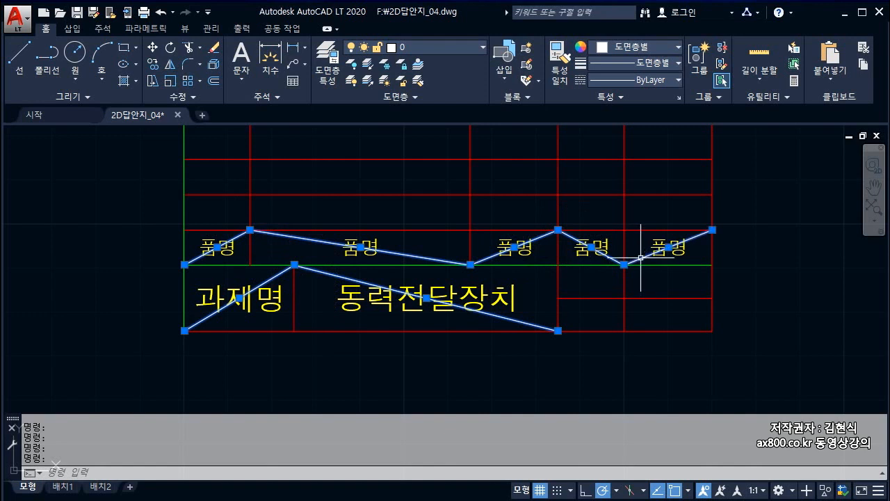
{"action": "key", "text": "Delete"}
{"action": "key", "text": "Escape"}
{"action": "scroll", "coordinate": [578, 307], "scroll_direction": "down", "scroll_amount": 2}
{"action": "scroll", "coordinate": [414, 272], "scroll_direction": "up", "scroll_amount": 2}
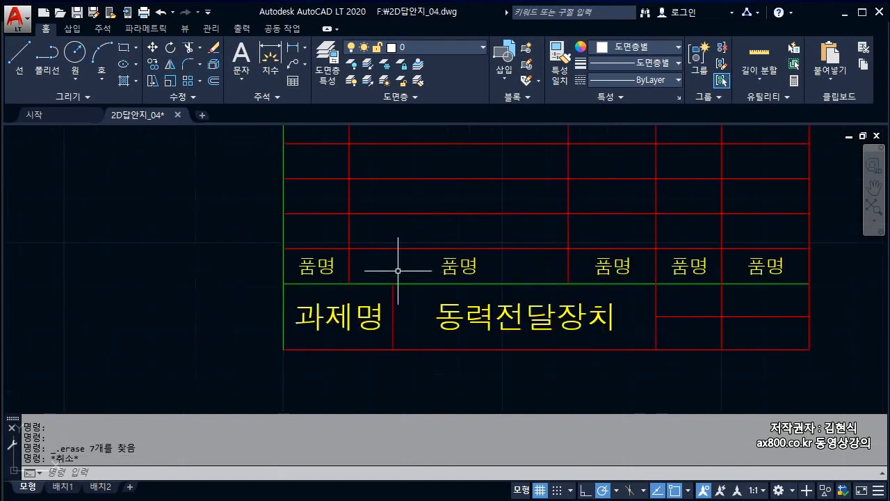
{"action": "left_click", "coordinate": [338, 272]}
{"action": "left_click", "coordinate": [302, 257]}
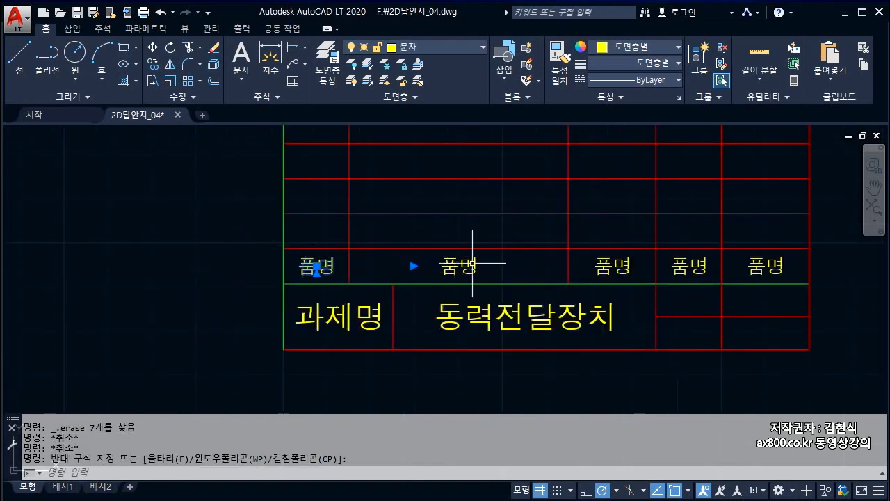
{"action": "left_click", "coordinate": [495, 276]}
{"action": "left_click", "coordinate": [453, 265]}
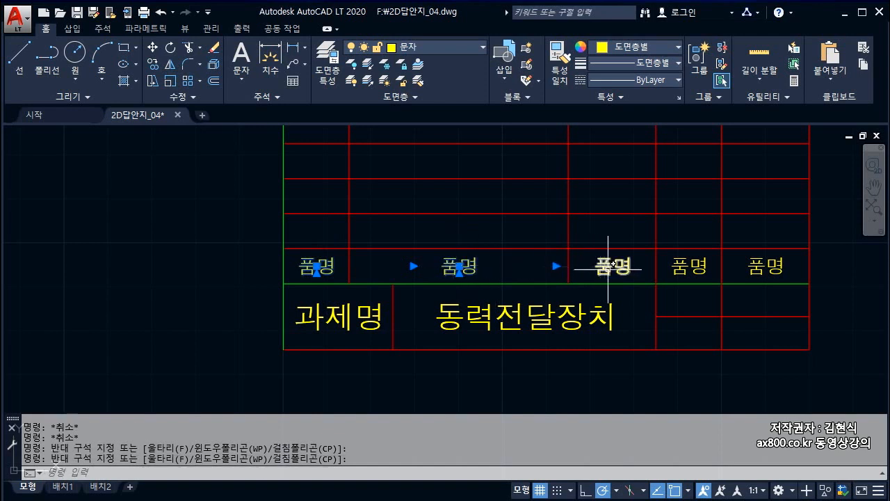
{"action": "key", "text": "Escape"}
Copy the row's five 품명 texts to the clipboard with the row's upper-left corner as the base point.
{"action": "left_click", "coordinate": [279, 251]}
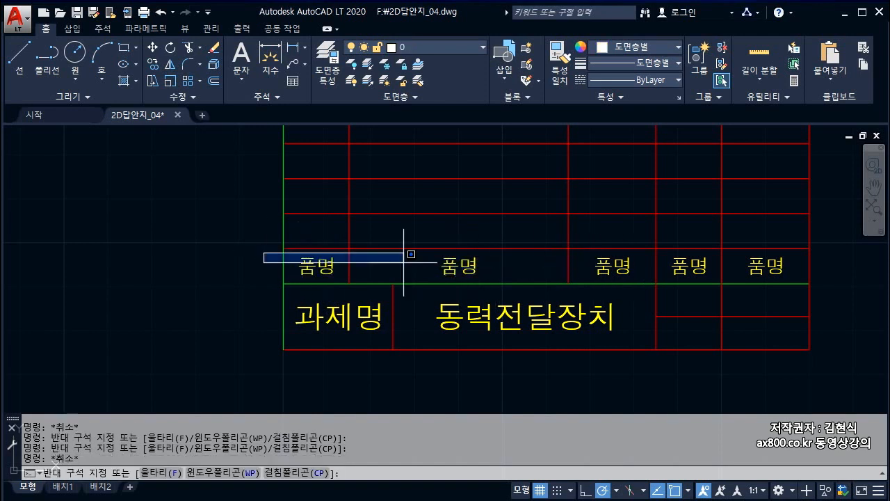
{"action": "left_click", "coordinate": [841, 272]}
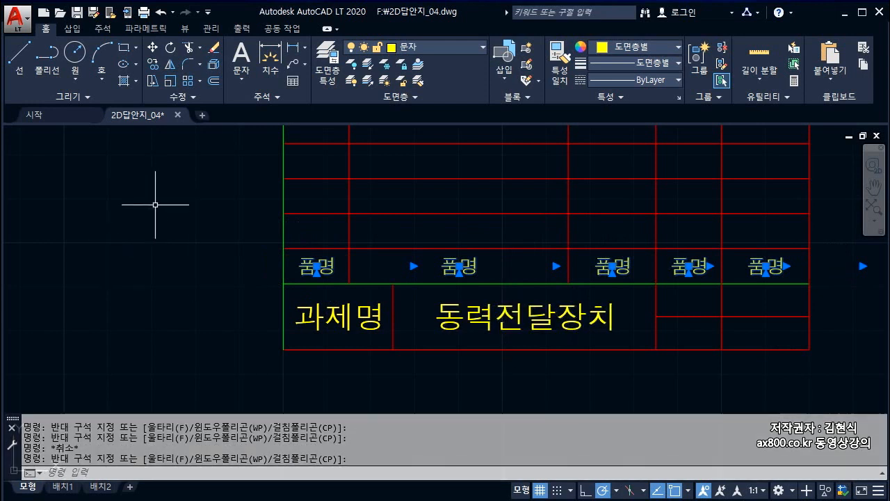
{"action": "right_click", "coordinate": [178, 147]}
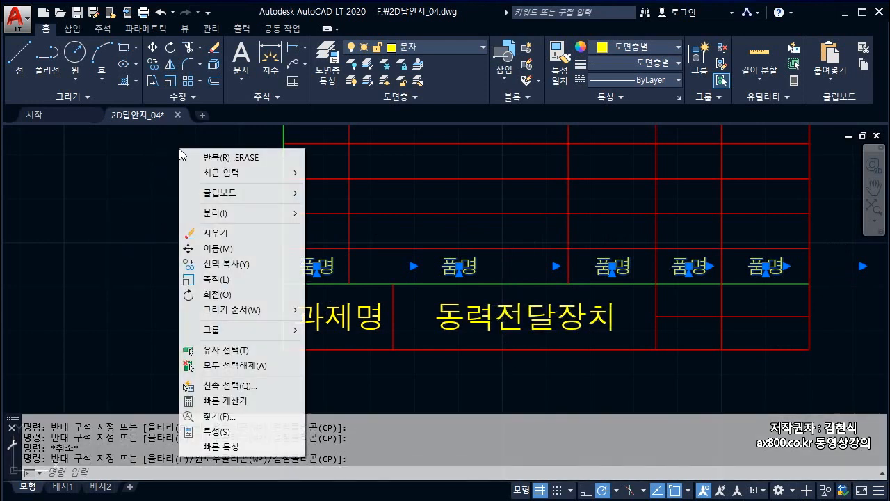
{"action": "mouse_move", "coordinate": [292, 193]}
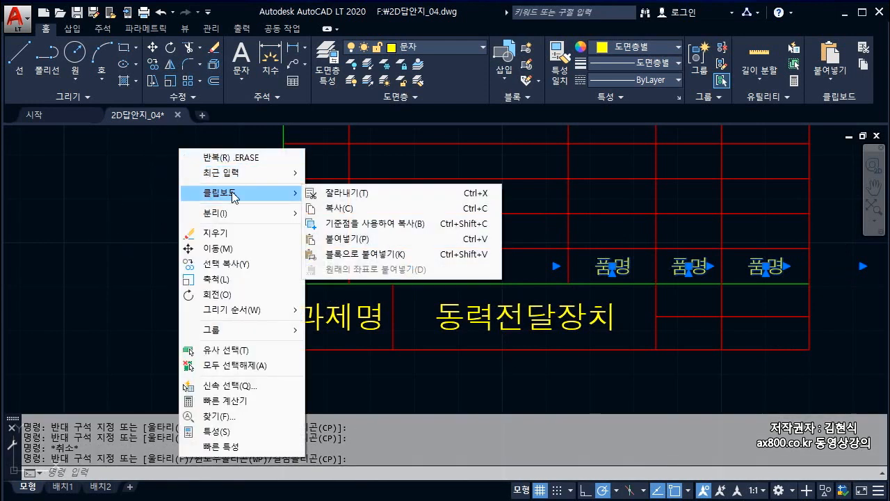
{"action": "left_click", "coordinate": [331, 224]}
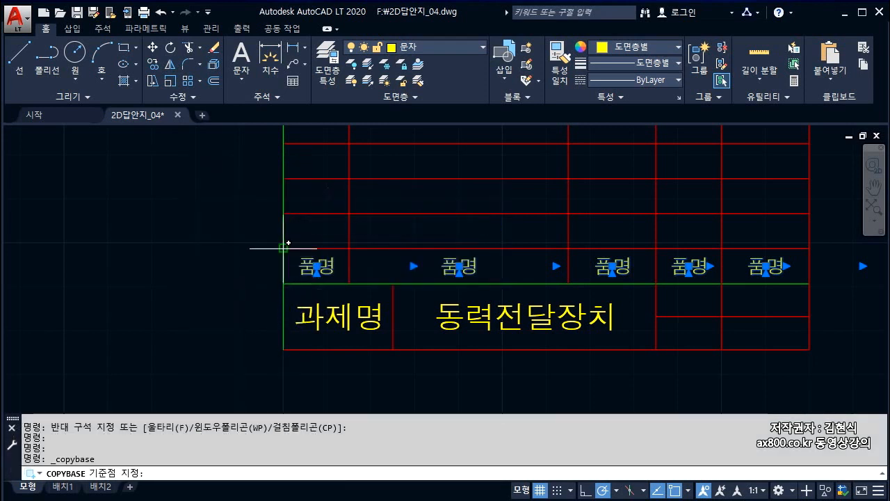
{"action": "left_click", "coordinate": [284, 248]}
{"action": "key", "text": "Escape"}
Paste the five copied 품명 texts into each of the four empty rows above, aligned to each row's upper-left corner.
{"action": "key", "text": "ctrl+v"}
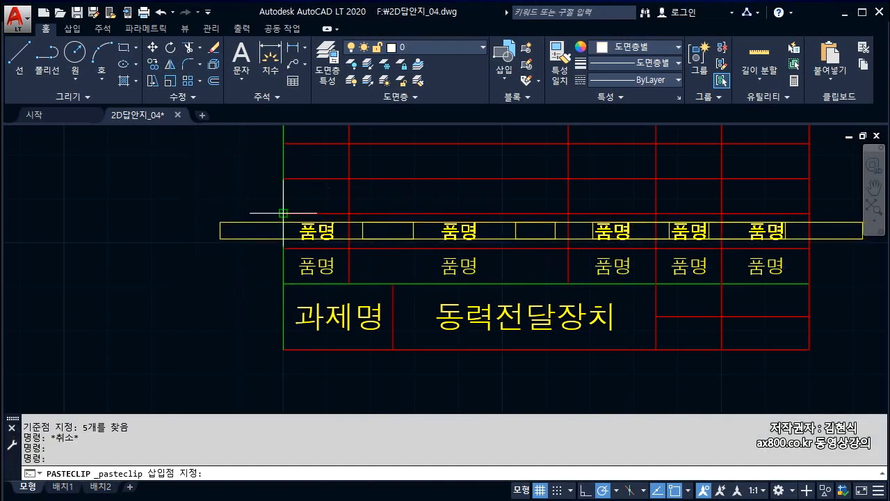
{"action": "left_click", "coordinate": [283, 213]}
{"action": "scroll", "coordinate": [320, 271], "scroll_direction": "down", "scroll_amount": 1}
{"action": "key", "text": "ctrl+v"}
{"action": "left_click", "coordinate": [297, 211]}
{"action": "key", "text": "ctrl+v"}
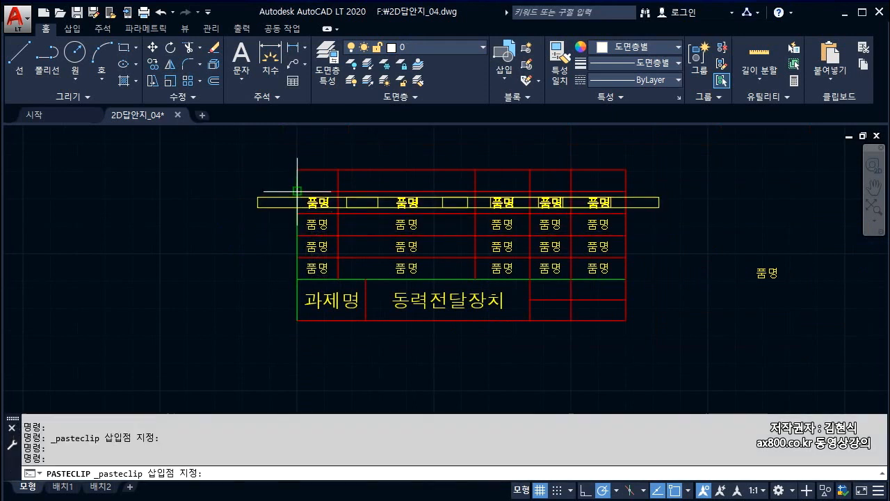
{"action": "left_click", "coordinate": [298, 168]}
{"action": "key", "text": "Escape"}
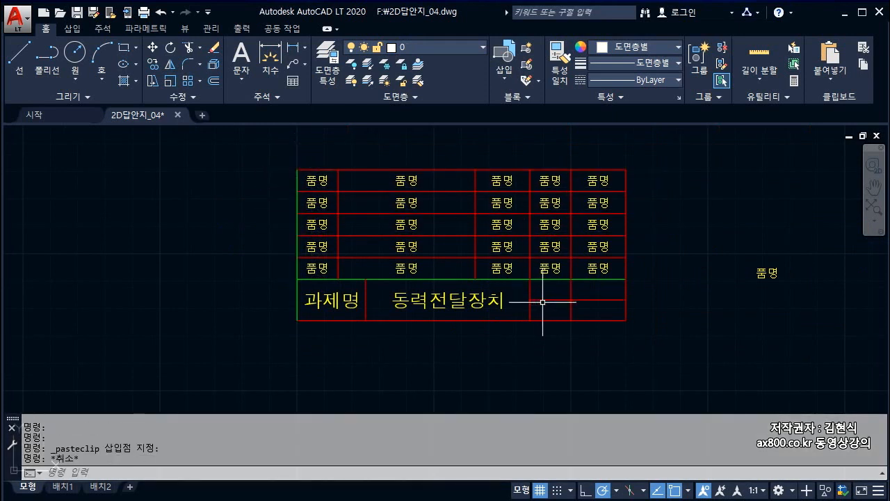
{"action": "key", "text": "Escape"}
Draw diagonal guide lines across the two upper small cells at the right end of the bottom block.
{"action": "scroll", "coordinate": [582, 305], "scroll_direction": "up", "scroll_amount": 4}
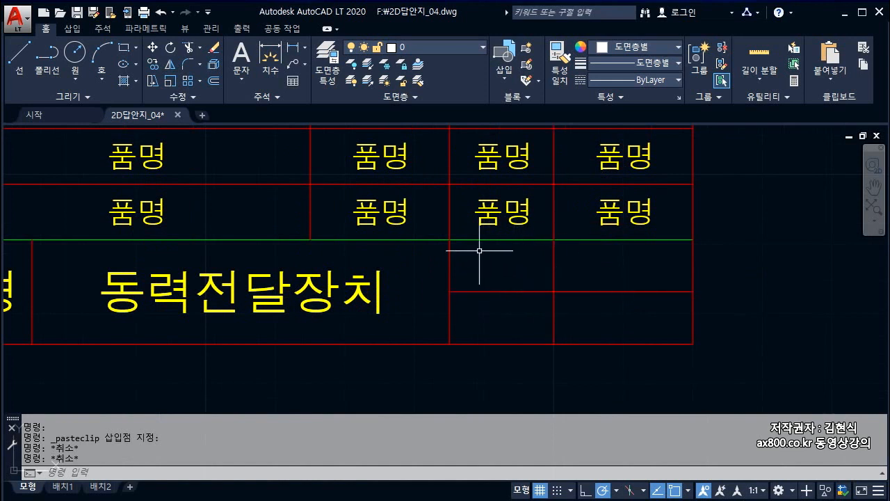
{"action": "left_click", "coordinate": [20, 52]}
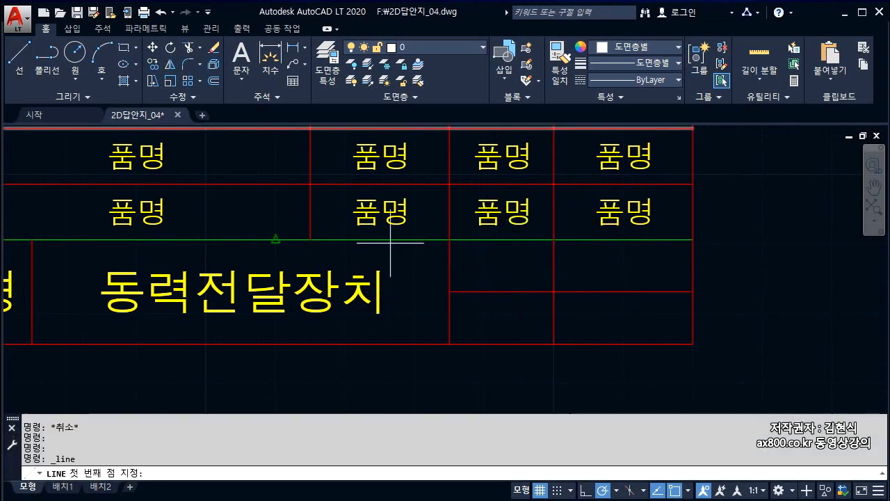
{"action": "left_click", "coordinate": [449, 240]}
{"action": "left_click", "coordinate": [554, 291]}
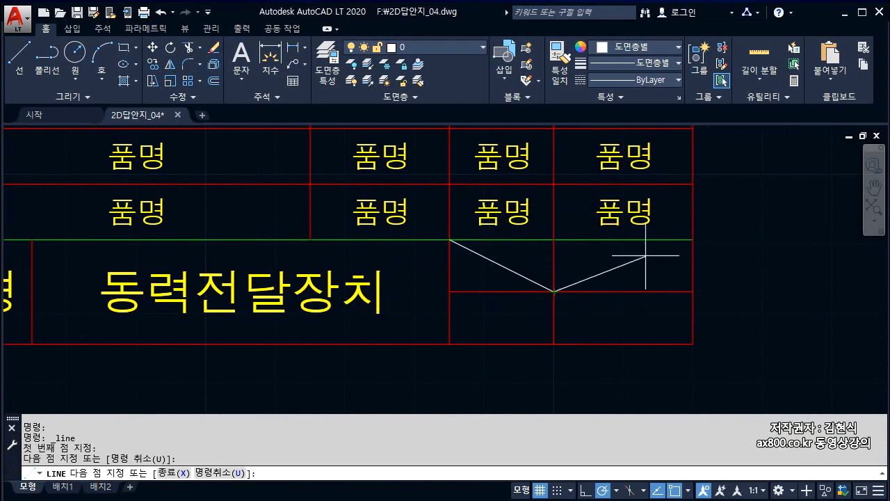
{"action": "left_click", "coordinate": [692, 240]}
{"action": "key", "text": "Escape"}
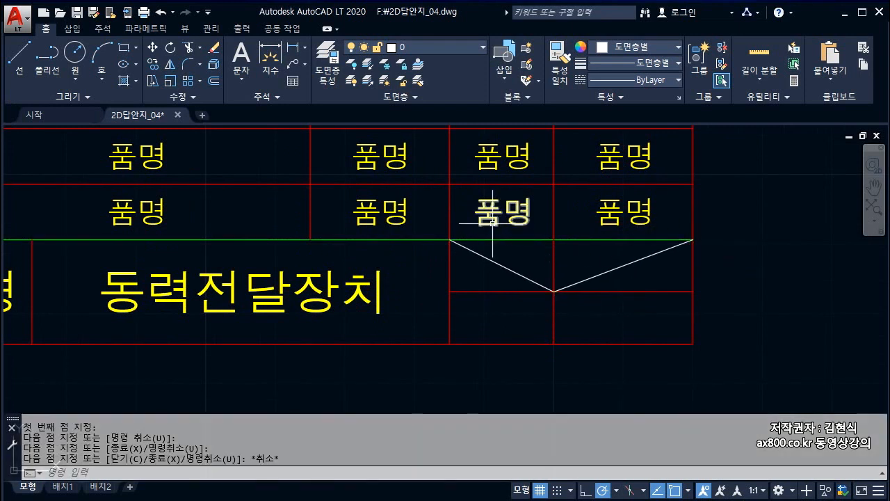
Copy the 품명 text directly above the first small cell, using its middle-center insertion point as the base point.
{"action": "left_click", "coordinate": [504, 231]}
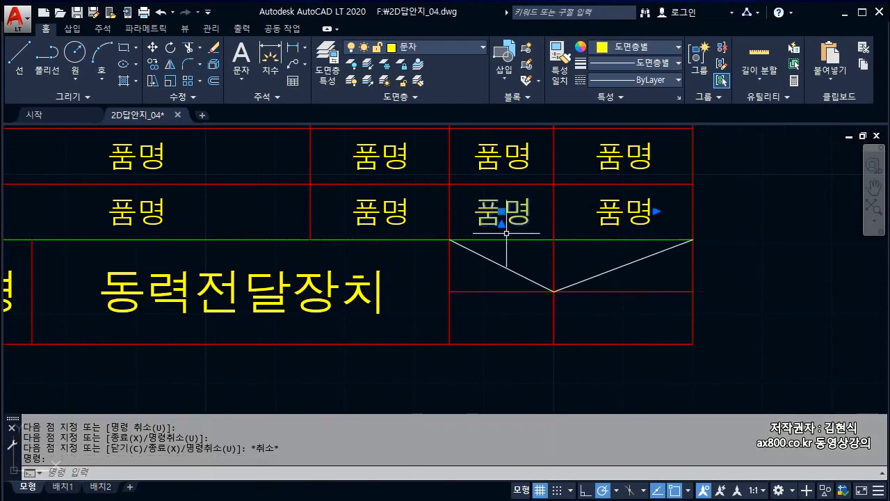
{"action": "right_click", "coordinate": [238, 135]}
{"action": "mouse_move", "coordinate": [361, 212]}
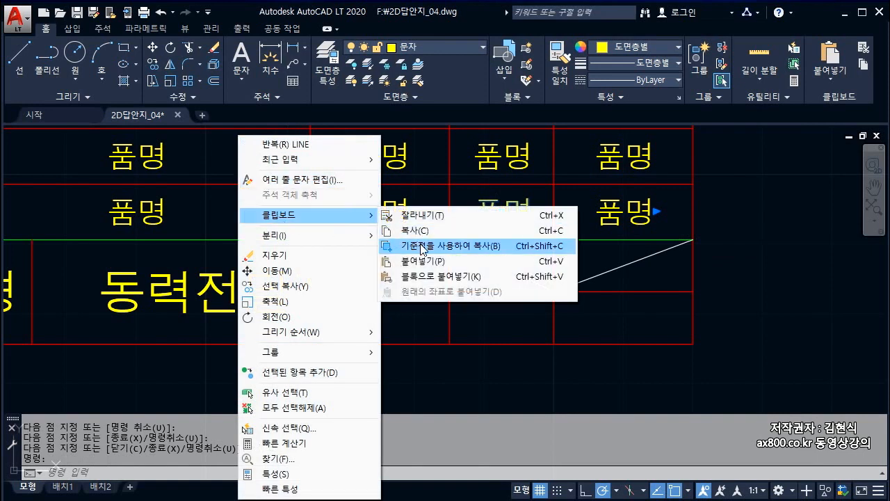
{"action": "left_click", "coordinate": [452, 246]}
{"action": "left_click", "coordinate": [501, 211]}
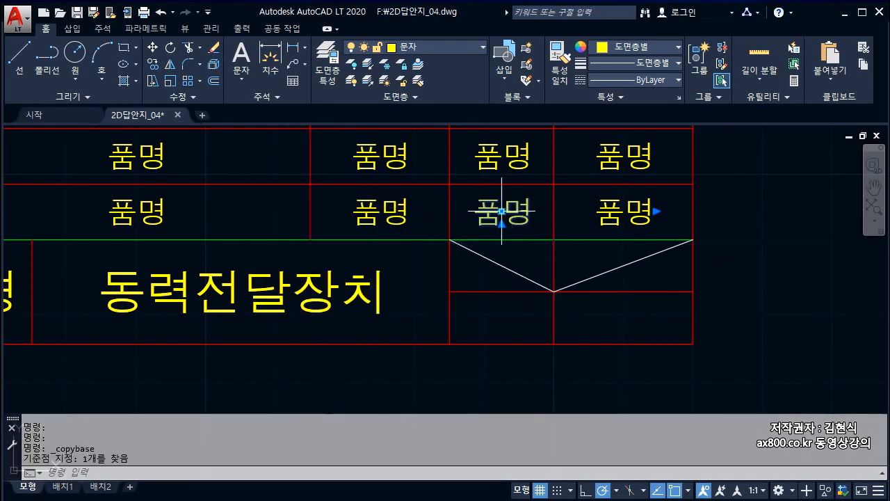
{"action": "key", "text": "Escape"}
Paste the 품명 text at the diagonal midpoints of the bottom block's two upper small cells.
{"action": "key", "text": "ctrl+v"}
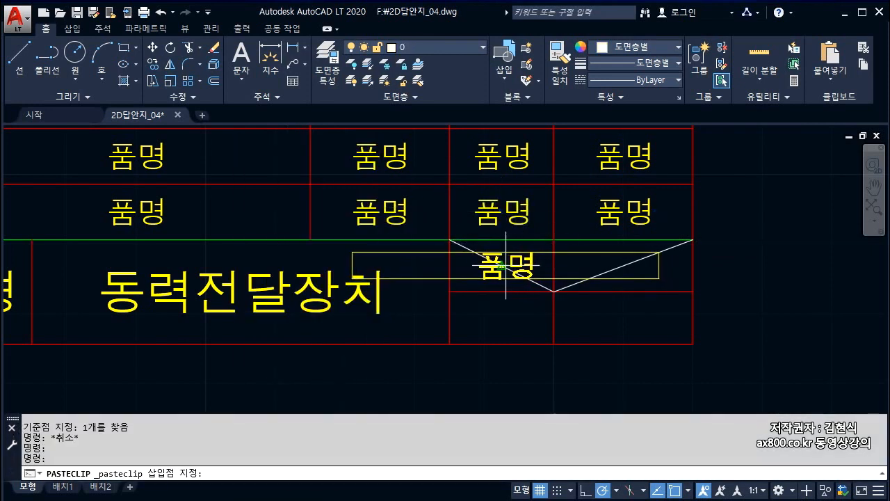
{"action": "left_click", "coordinate": [501, 265]}
{"action": "key", "text": "ctrl+v"}
{"action": "left_click", "coordinate": [624, 265]}
{"action": "key", "text": "Escape"}
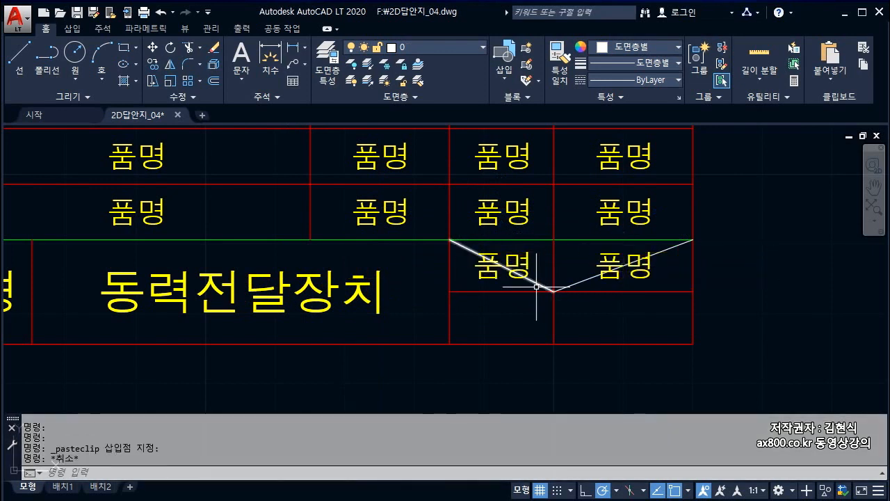
Delete the two diagonal guide lines from the upper small cells of the bottom block.
{"action": "left_click", "coordinate": [536, 284]}
{"action": "left_click", "coordinate": [578, 284]}
{"action": "key", "text": "Delete"}
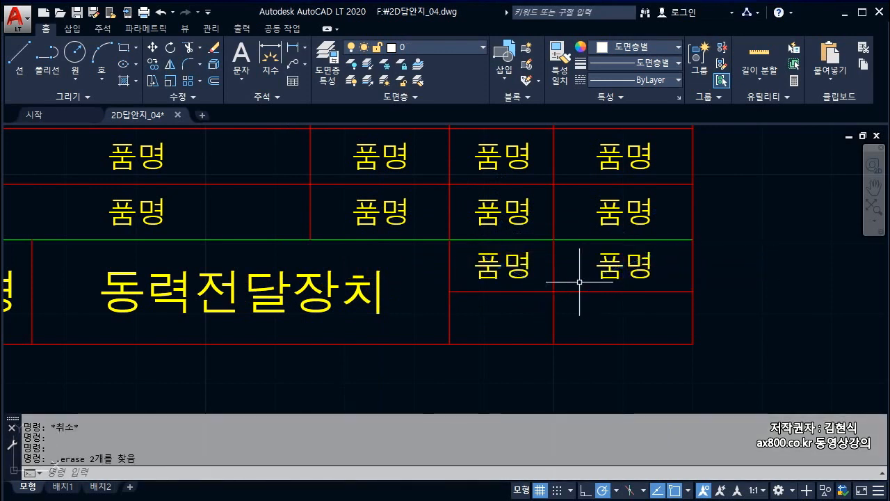
{"action": "key", "text": "Escape"}
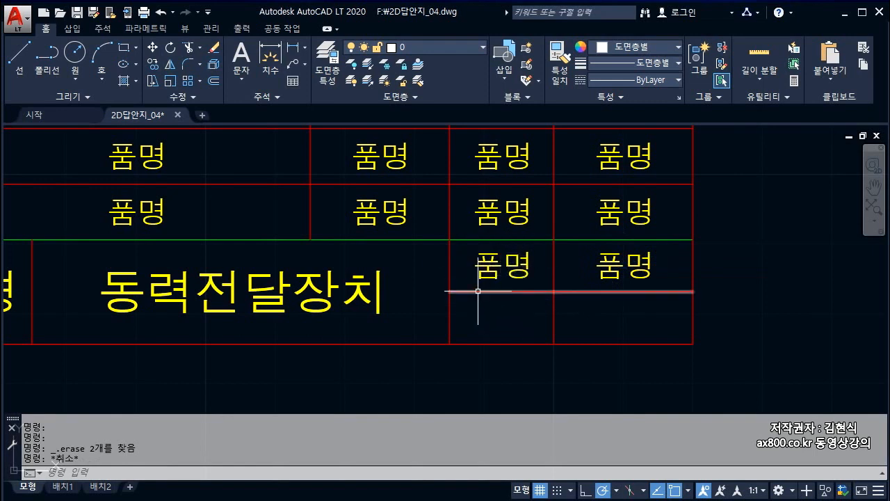
{"action": "key", "text": "Escape"}
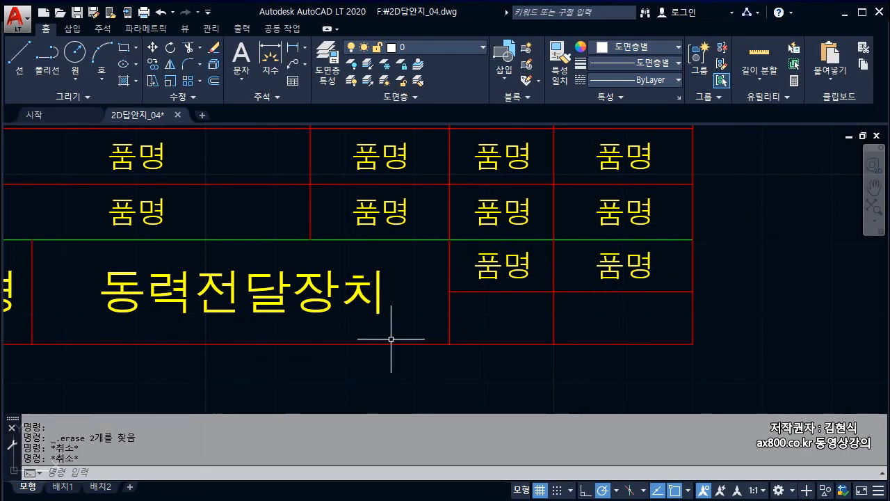
{"action": "key", "text": "Escape"}
{"action": "key", "text": "Escape"}
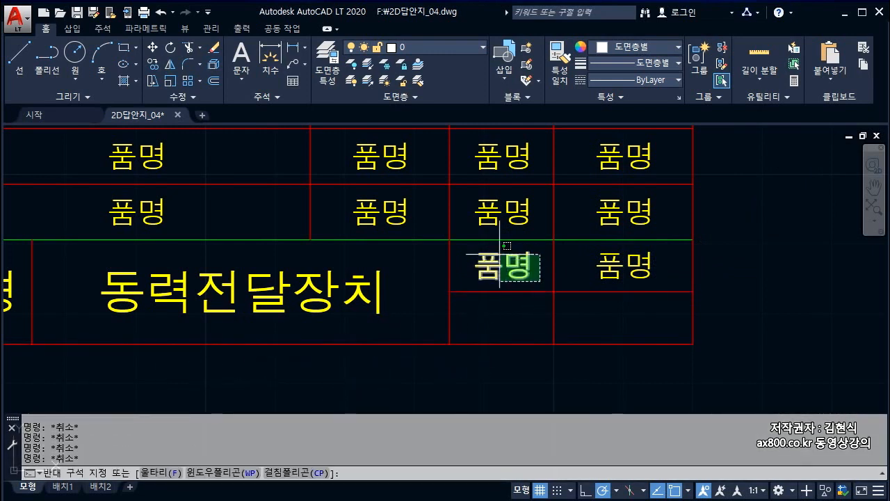
Copy the two 품명 texts in the bottom block's upper small cells into the two cells below, using the cell's upper-left corner as base point.
{"action": "left_click", "coordinate": [520, 266]}
{"action": "left_click", "coordinate": [629, 275]}
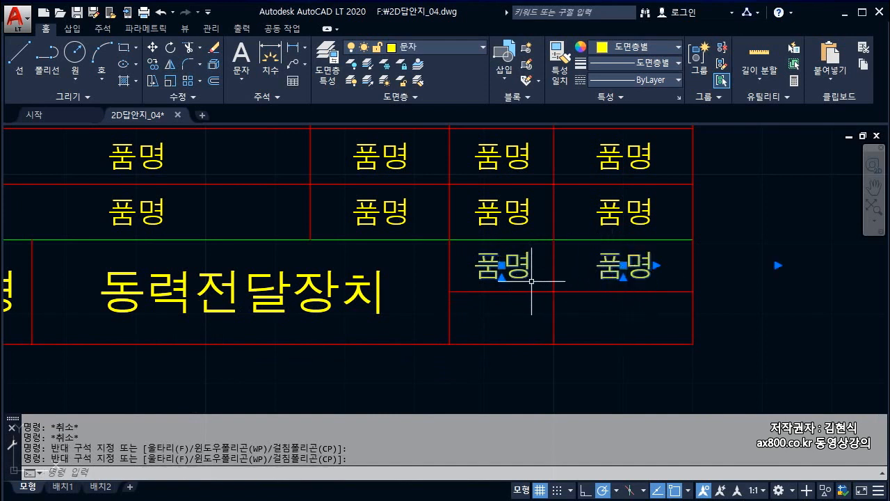
{"action": "key", "text": "ctrl+shift+c"}
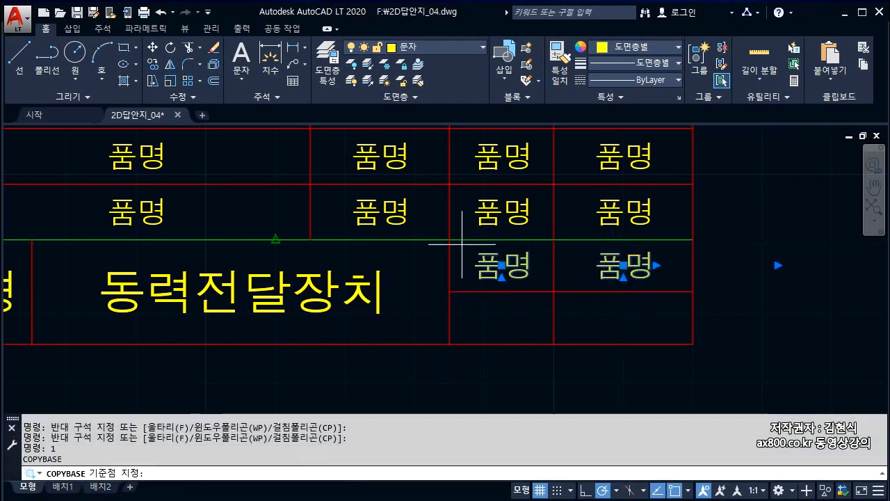
{"action": "left_click", "coordinate": [459, 240]}
{"action": "key", "text": "Escape"}
{"action": "key", "text": "ctrl+v"}
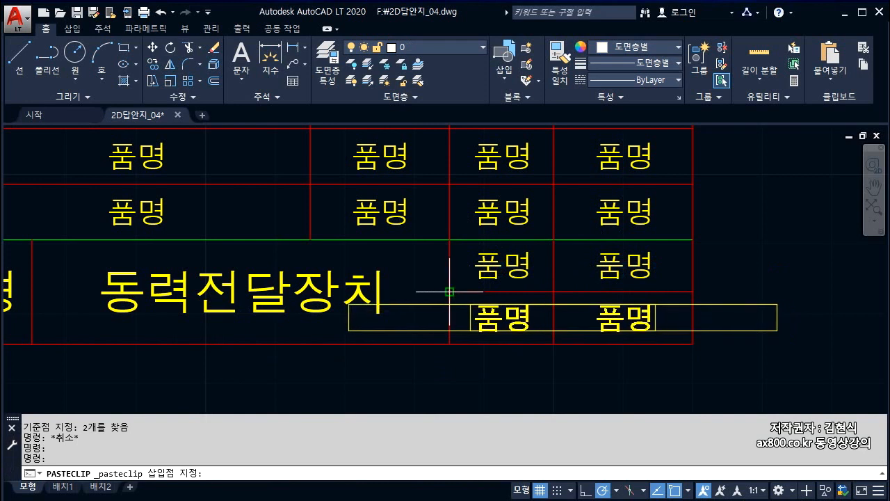
{"action": "key", "text": "Escape"}
Delete the stray 품명 text lying outside the table.
{"action": "scroll", "coordinate": [522, 298], "scroll_direction": "down", "scroll_amount": 5}
{"action": "key", "text": "Escape"}
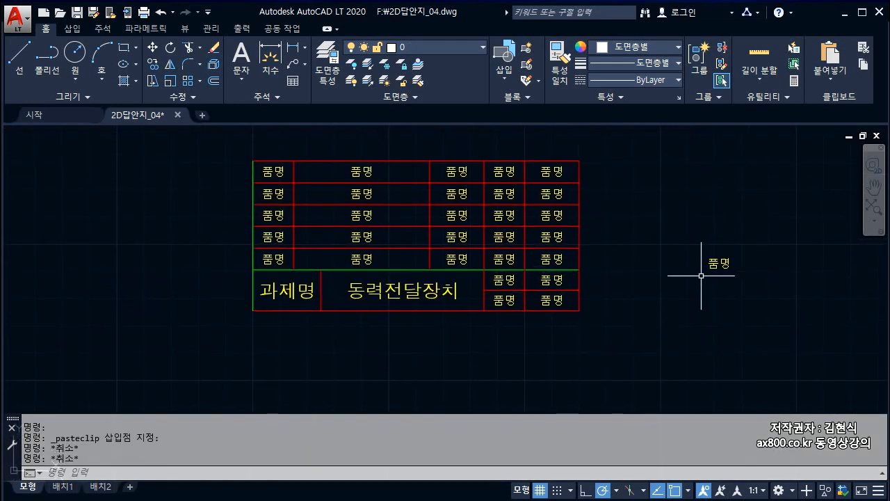
{"action": "left_click", "coordinate": [755, 299]}
{"action": "left_click", "coordinate": [696, 237]}
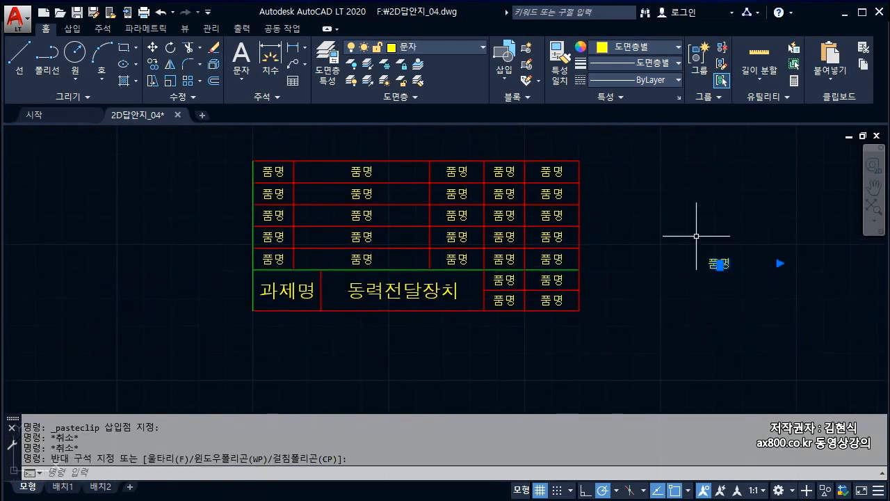
{"action": "key", "text": "Delete"}
{"action": "key", "text": "Escape"}
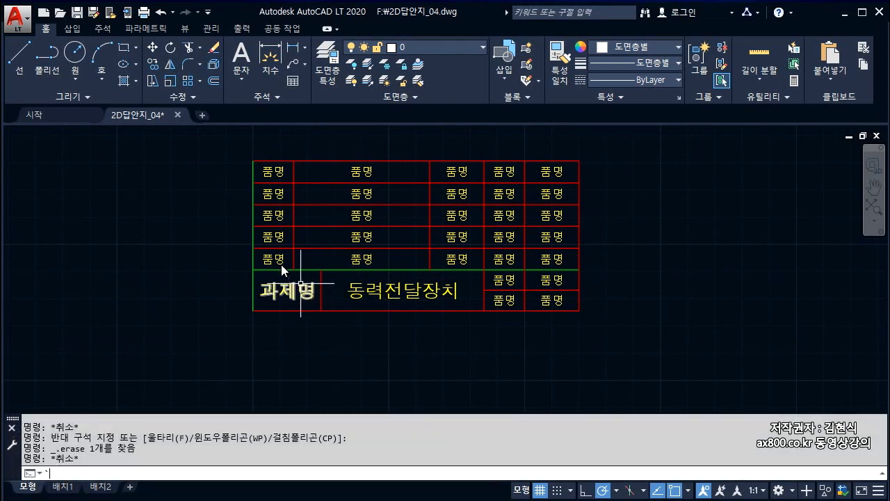
In the parts list's header row, change the first cell's text to 품번 and the third cell's text to 재질.
{"action": "double_click", "coordinate": [277, 260]}
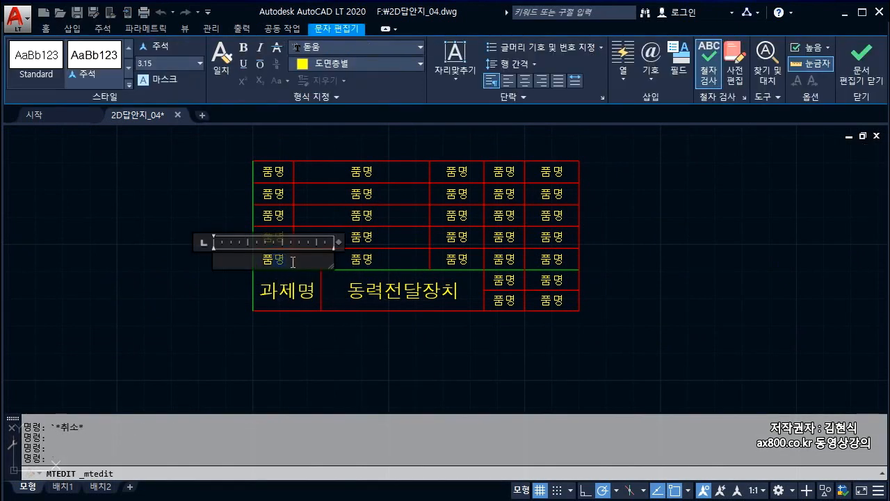
{"action": "left_click", "coordinate": [357, 263]}
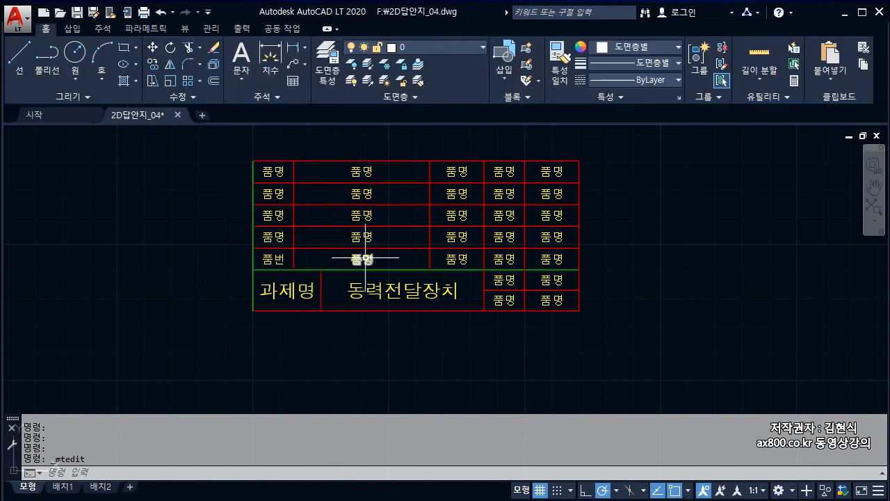
{"action": "double_click", "coordinate": [451, 258]}
{"action": "type", "text": "재"}
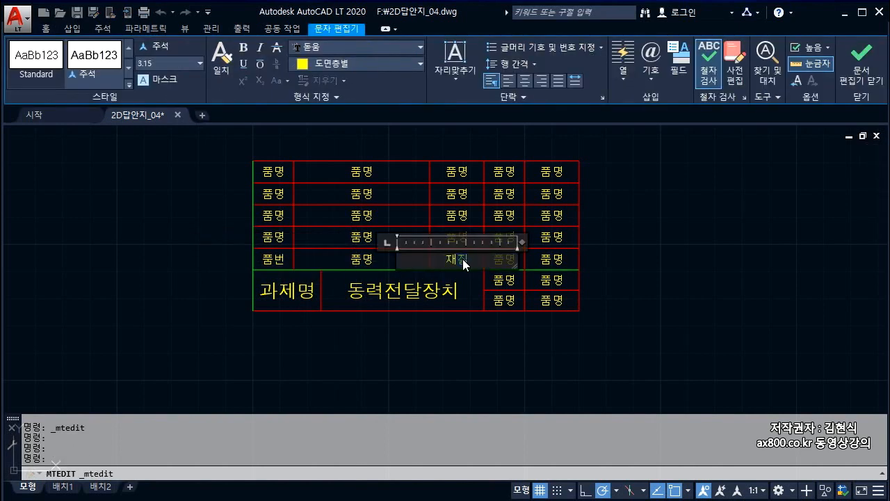
{"action": "type", "text": "질"}
{"action": "left_click", "coordinate": [493, 328]}
Change the last two header cells of the parts list to 수량 and 비고.
{"action": "double_click", "coordinate": [504, 259]}
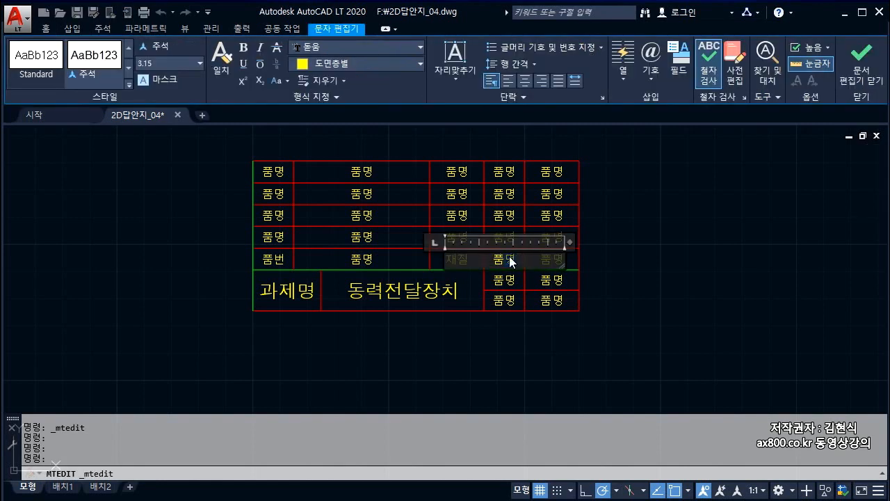
{"action": "type", "text": "수량"}
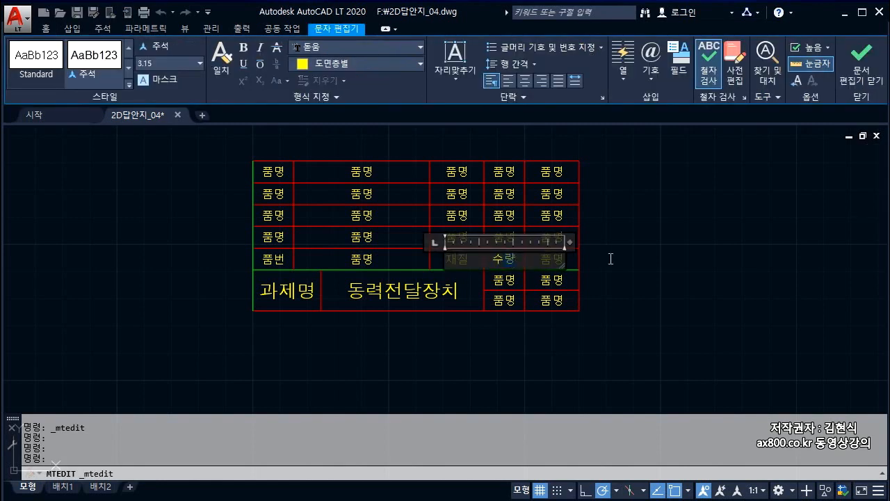
{"action": "left_click", "coordinate": [611, 259]}
{"action": "double_click", "coordinate": [557, 259]}
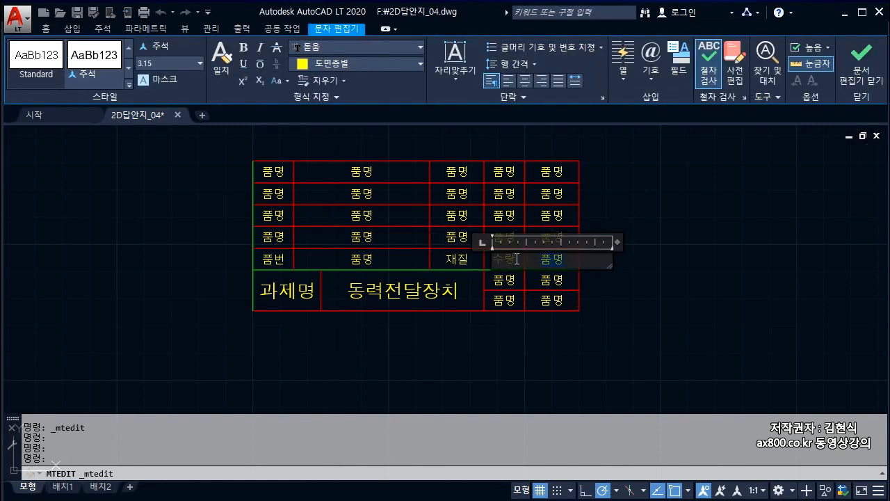
{"action": "left_click", "coordinate": [572, 294]}
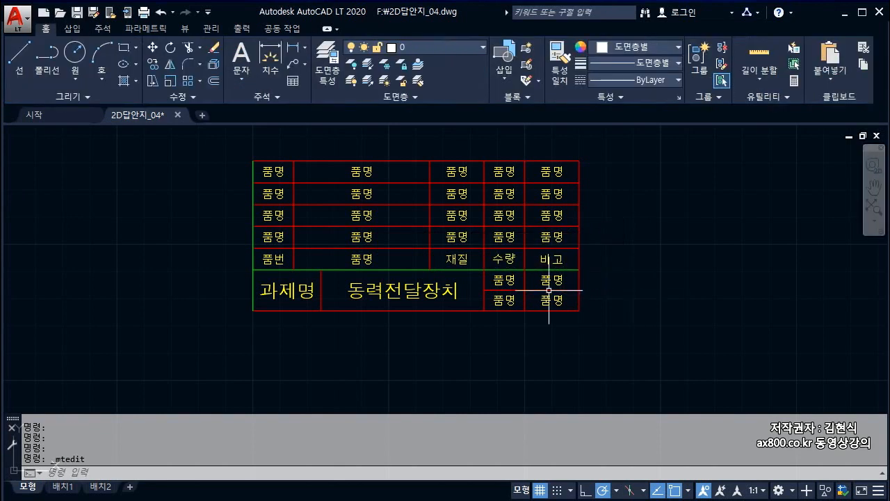
Change the texts in the bottom block's two upper small cells to 투상법 and 3각법.
{"action": "left_click", "coordinate": [506, 269]}
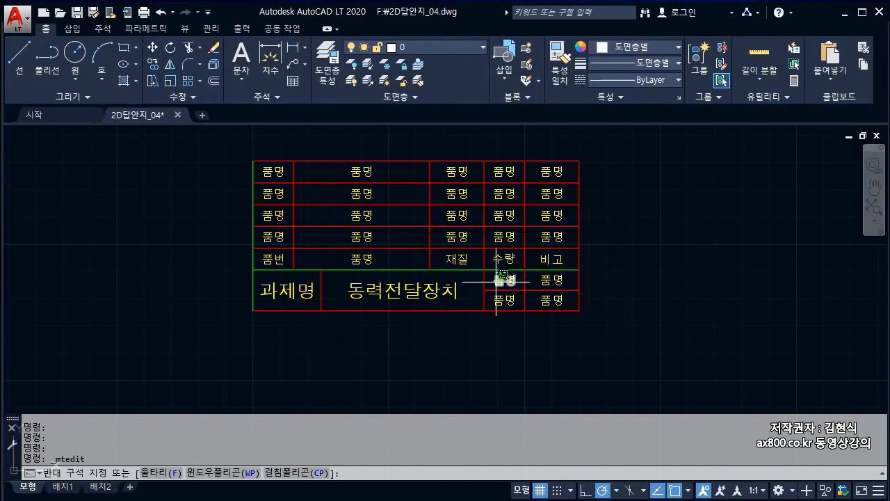
{"action": "left_click", "coordinate": [495, 282]}
{"action": "type", "text": "투사"}
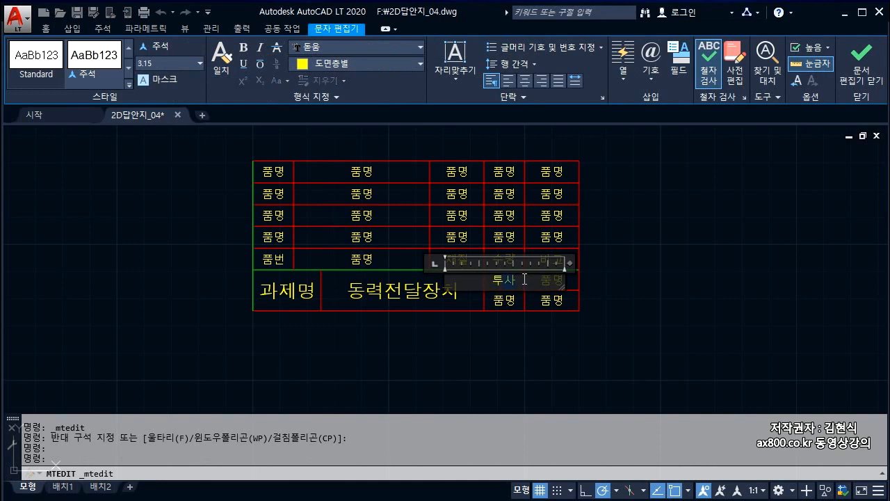
{"action": "key", "text": "Tab"}
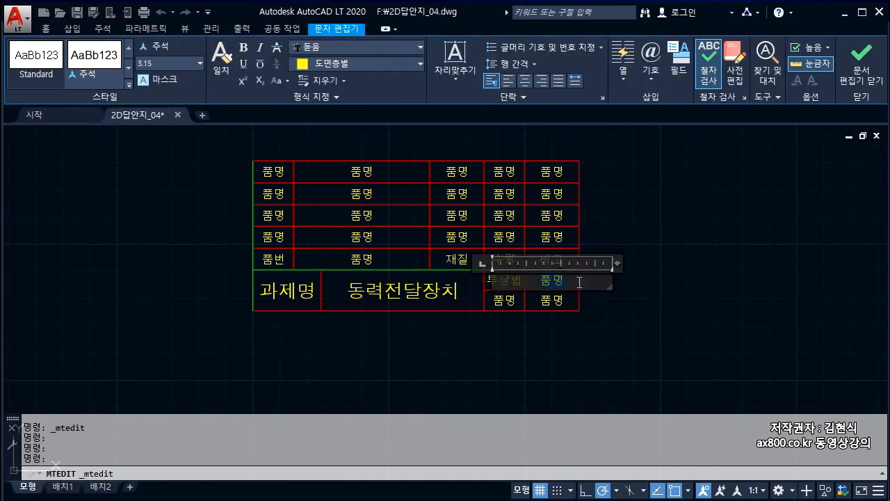
{"action": "type", "text": "3각버"}
{"action": "left_click", "coordinate": [508, 300]}
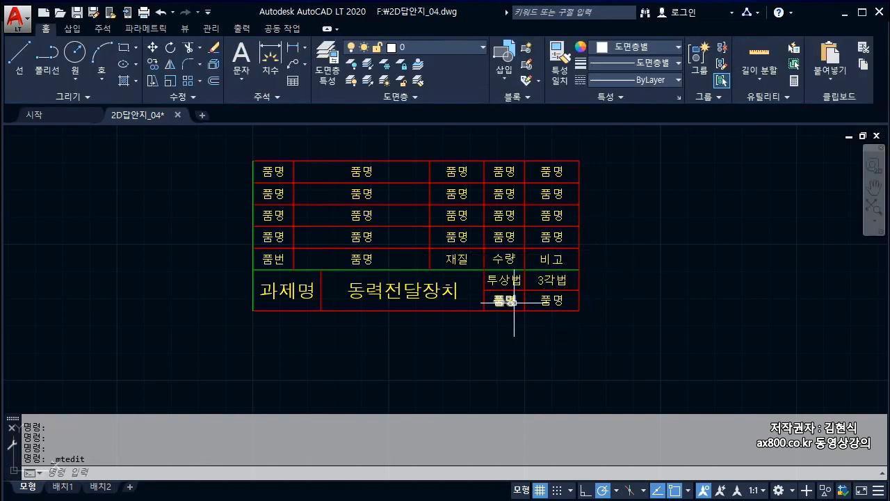
Change the texts in the bottom block's two lower small cells to 척도 and 1:1.
{"action": "double_click", "coordinate": [515, 301]}
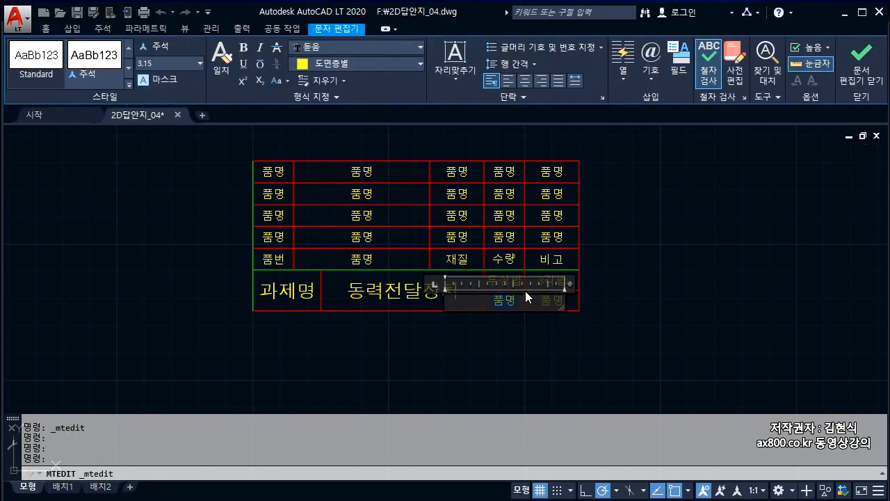
{"action": "type", "text": "척도"}
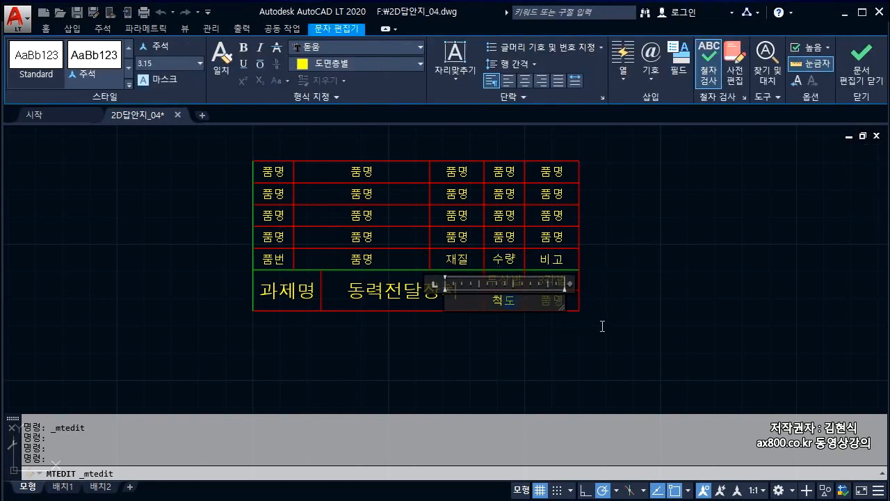
{"action": "left_click", "coordinate": [602, 326]}
{"action": "type", "text": "1:1"}
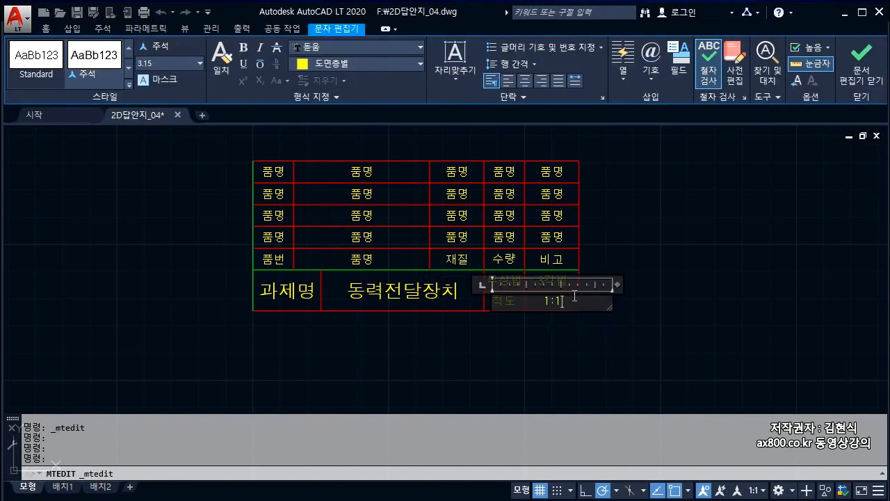
{"action": "left_click", "coordinate": [565, 330]}
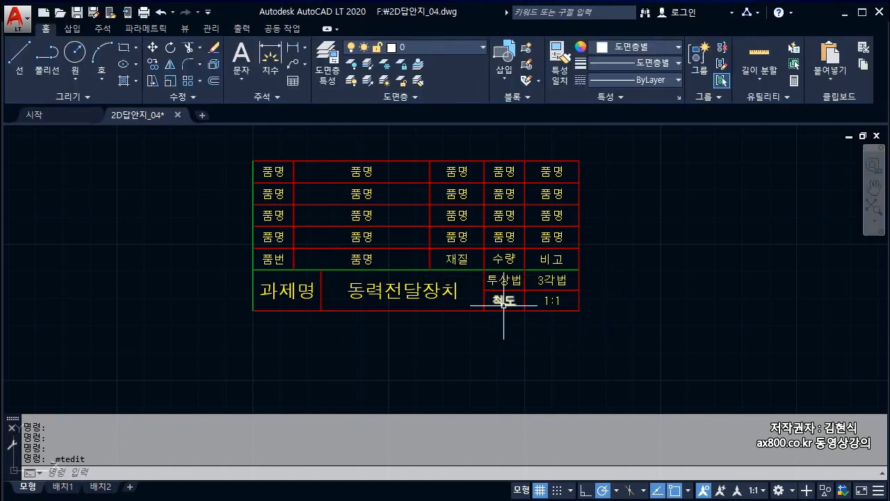
Number the first two rows above the header in the 품번 column as 1 and 2.
{"action": "double_click", "coordinate": [266, 240]}
{"action": "type", "text": "1"}
{"action": "left_click", "coordinate": [191, 252]}
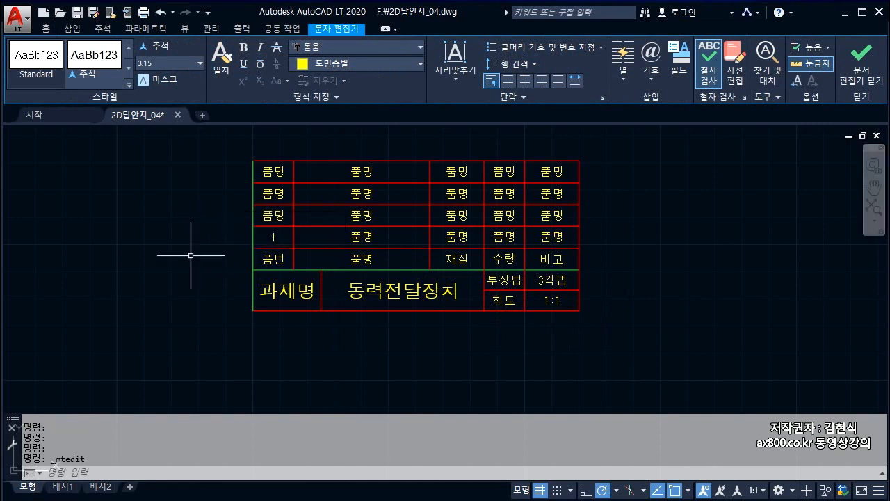
{"action": "double_click", "coordinate": [276, 215]}
{"action": "left_click_drag", "start_coordinate": [262, 215], "coordinate": [298, 220]}
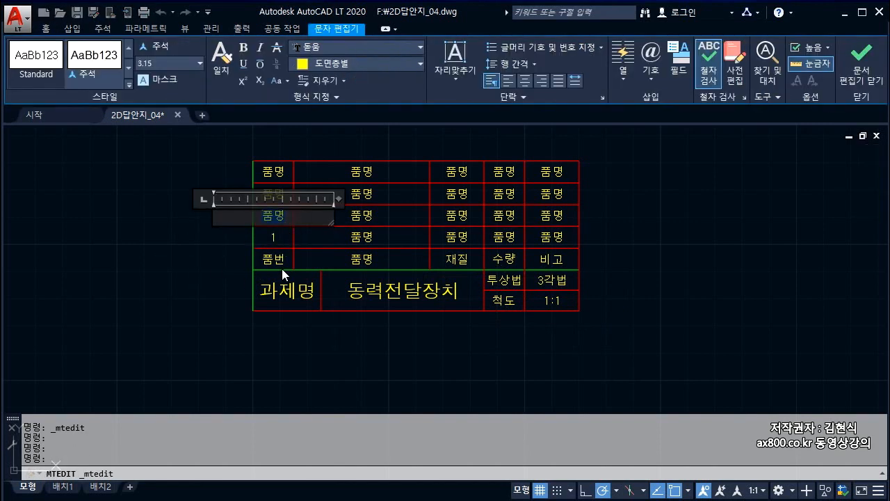
{"action": "type", "text": "2"}
{"action": "left_click", "coordinate": [237, 246]}
Number the two uppermost rows of the 품번 column as 5 and 7, going upward.
{"action": "left_click", "coordinate": [267, 192]}
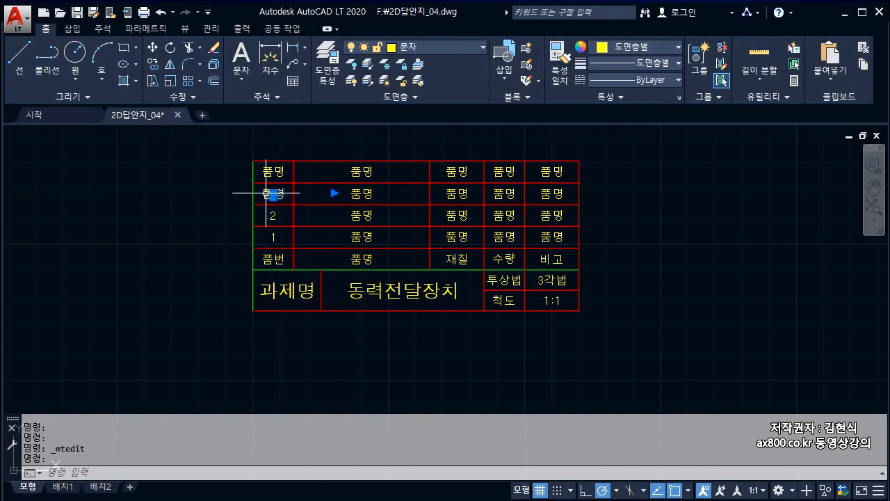
{"action": "double_click", "coordinate": [267, 193]}
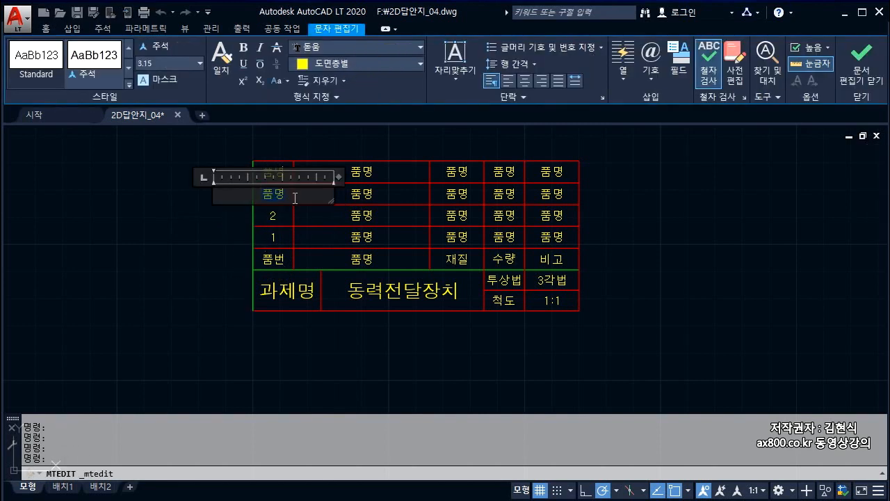
{"action": "type", "text": "5"}
{"action": "left_click", "coordinate": [199, 243]}
{"action": "left_click", "coordinate": [279, 173]}
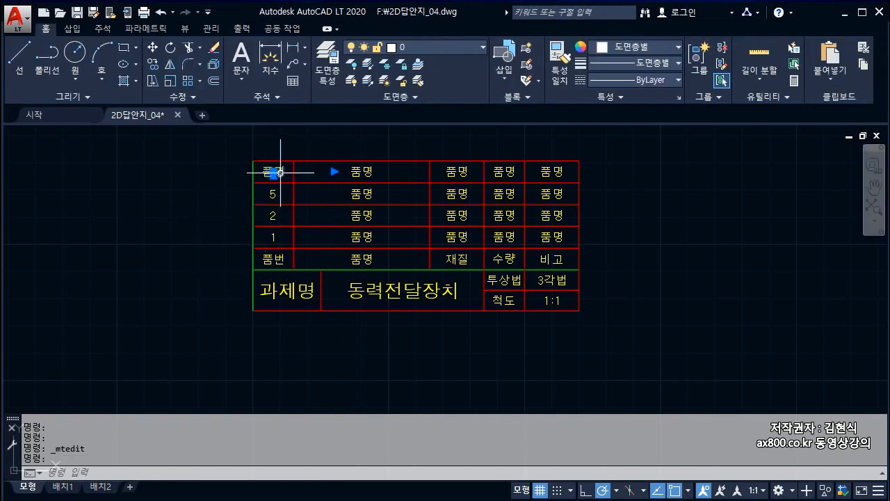
{"action": "double_click", "coordinate": [282, 172]}
{"action": "type", "text": "7"}
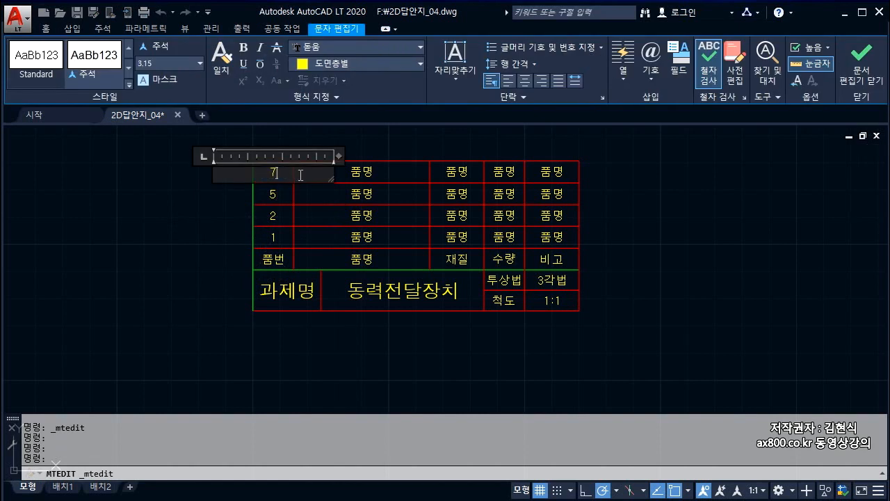
{"action": "left_click", "coordinate": [128, 215]}
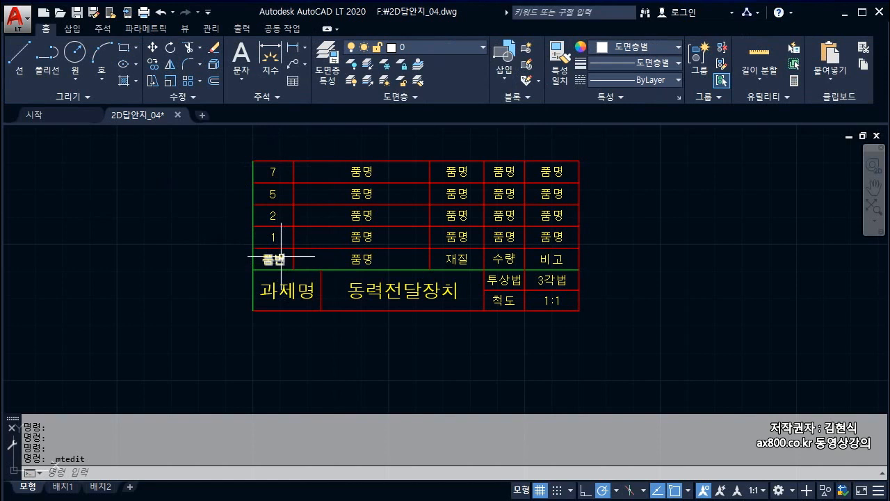
Change the 품명 column text for part number 1 to 본체.
{"action": "mouse_move", "coordinate": [281, 256]}
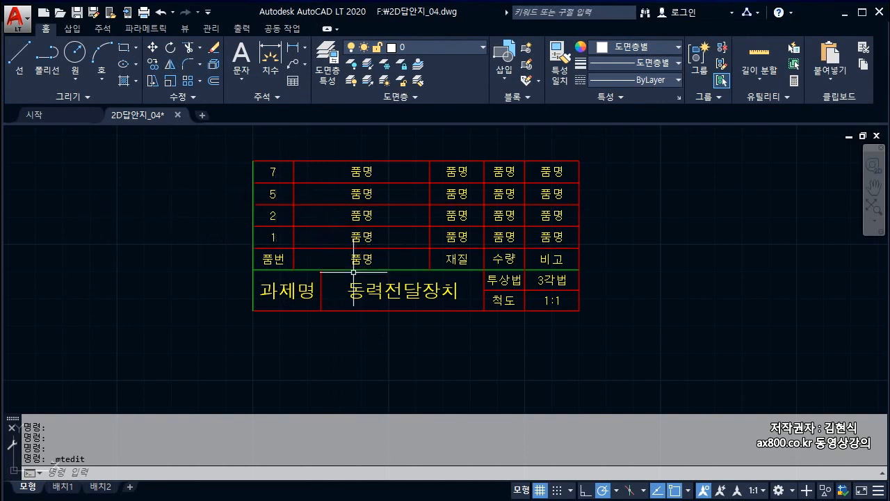
{"action": "double_click", "coordinate": [361, 238]}
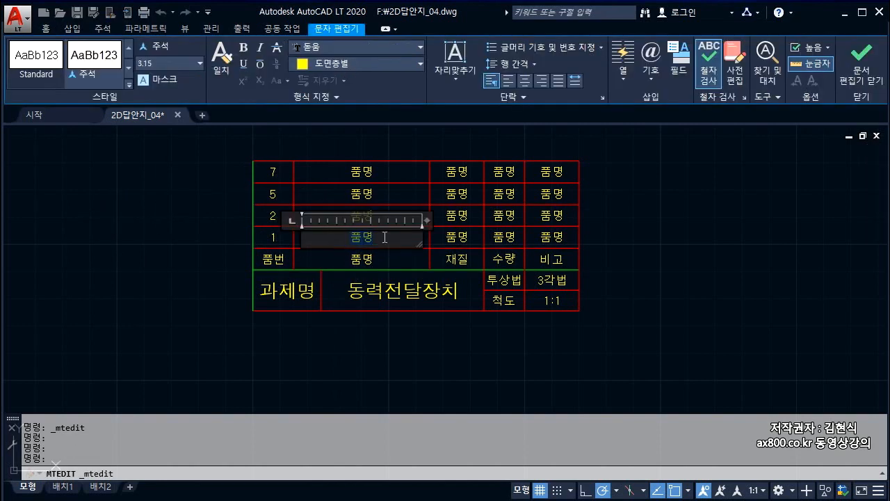
{"action": "type", "text": "본체"}
{"action": "left_click", "coordinate": [394, 136]}
Change the 품명 column text for part number 2 to v벨트풀리.
{"action": "double_click", "coordinate": [378, 219]}
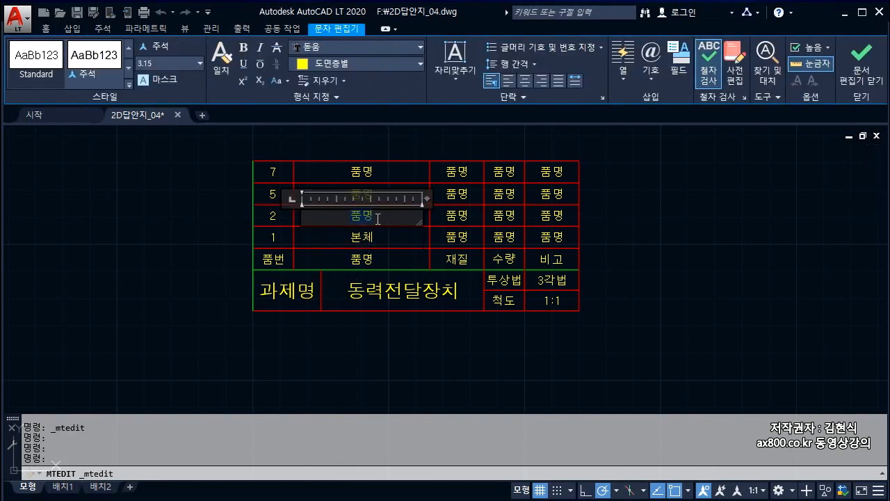
{"action": "type", "text": "b"}
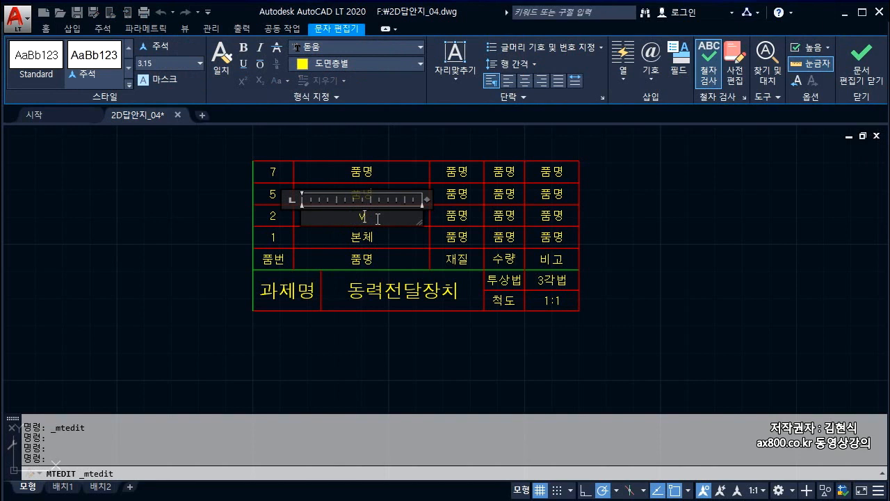
{"action": "type", "text": "벨트풀리"}
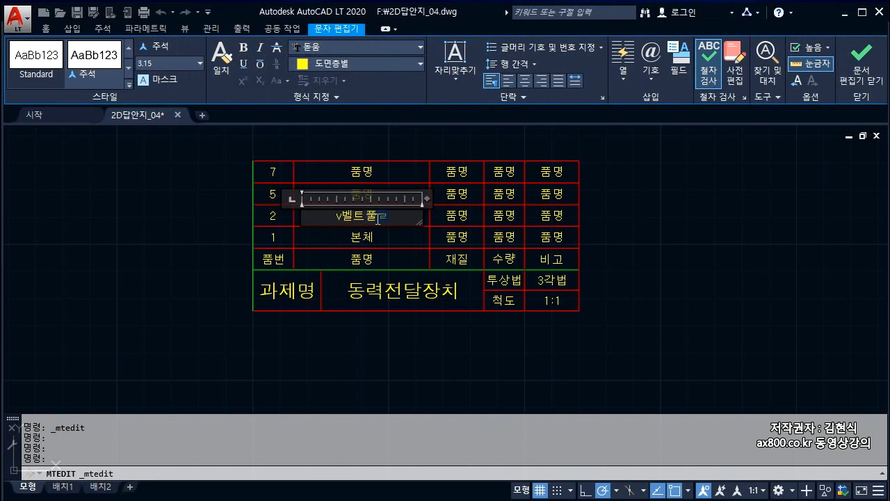
{"action": "left_click", "coordinate": [377, 344]}
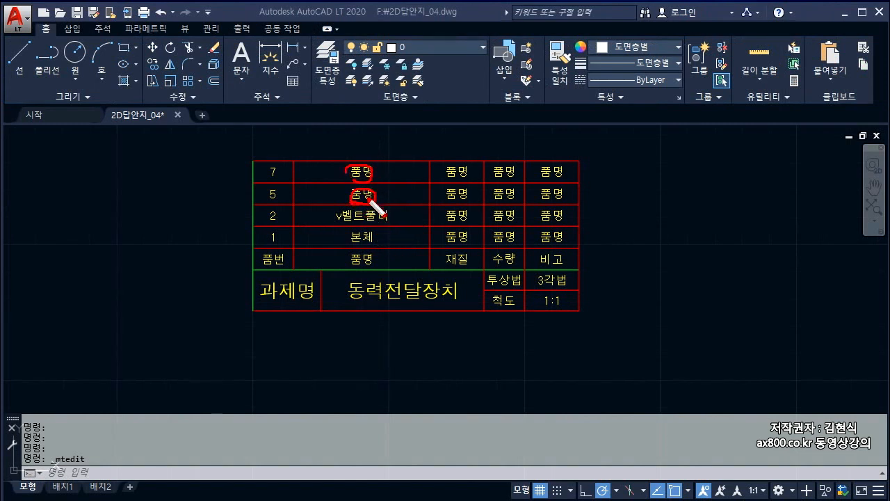
{"action": "left_click_drag", "start_coordinate": [346, 243], "coordinate": [381, 245]}
{"action": "left_click_drag", "start_coordinate": [337, 222], "coordinate": [394, 220]}
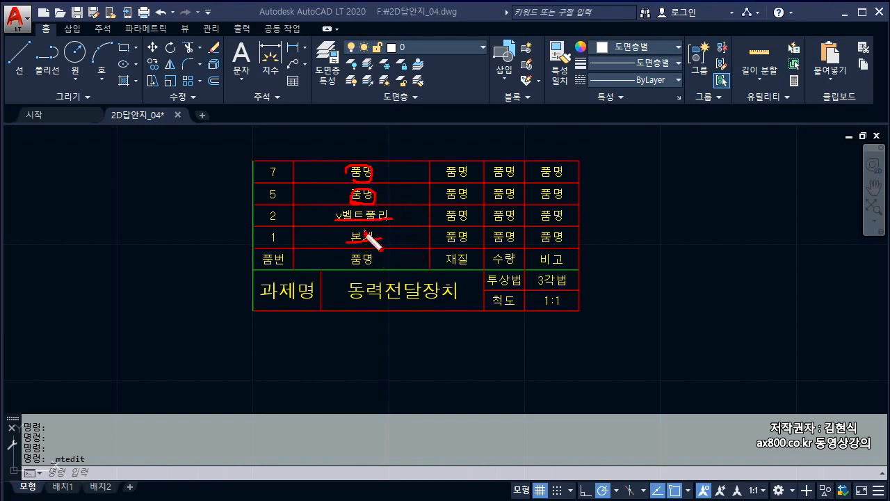
{"action": "key", "text": "Escape"}
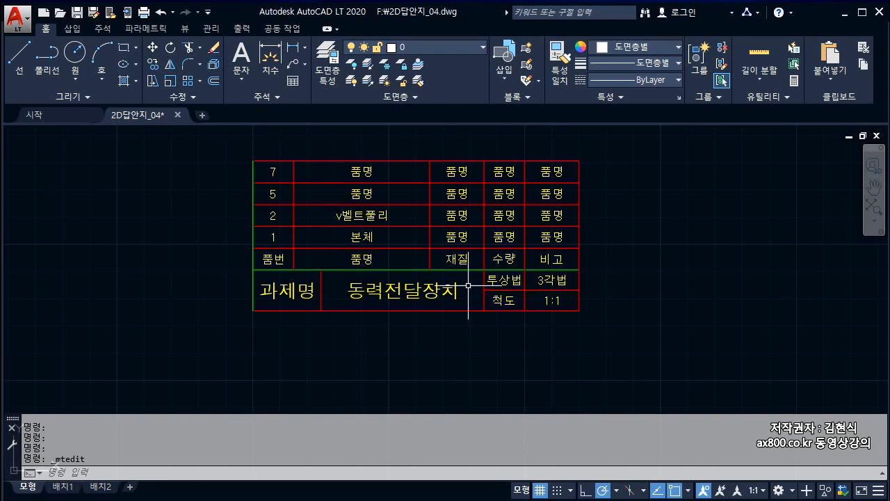
Change the 재질 column text for part number 1 to GC250.
{"action": "left_click", "coordinate": [464, 239]}
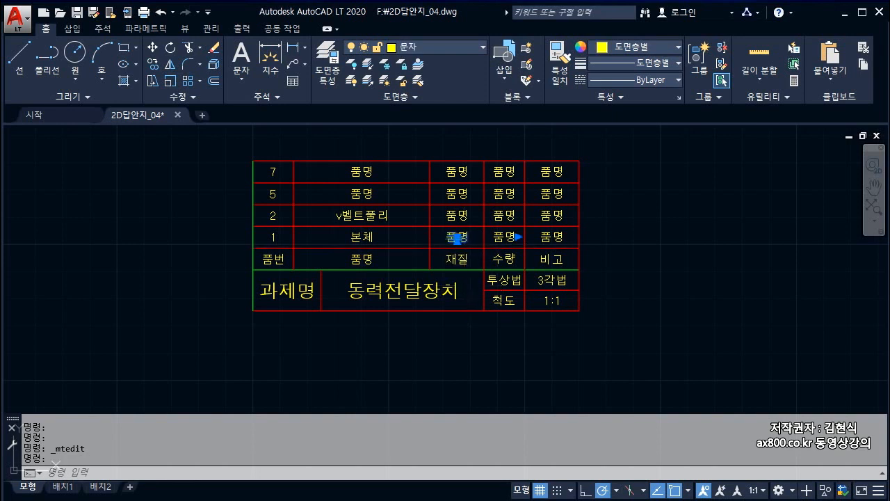
{"action": "double_click", "coordinate": [457, 239]}
{"action": "left_click_drag", "start_coordinate": [446, 241], "coordinate": [481, 244]}
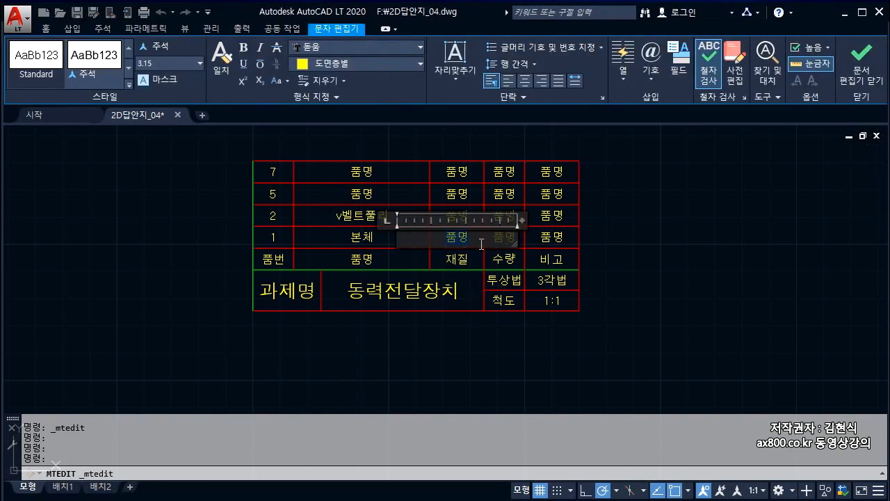
{"action": "key", "text": "Delete"}
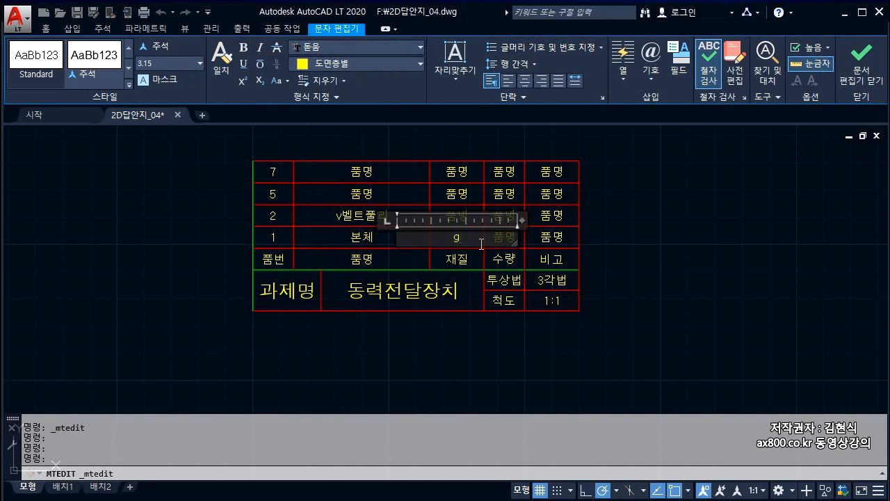
{"action": "type", "text": "GC250"}
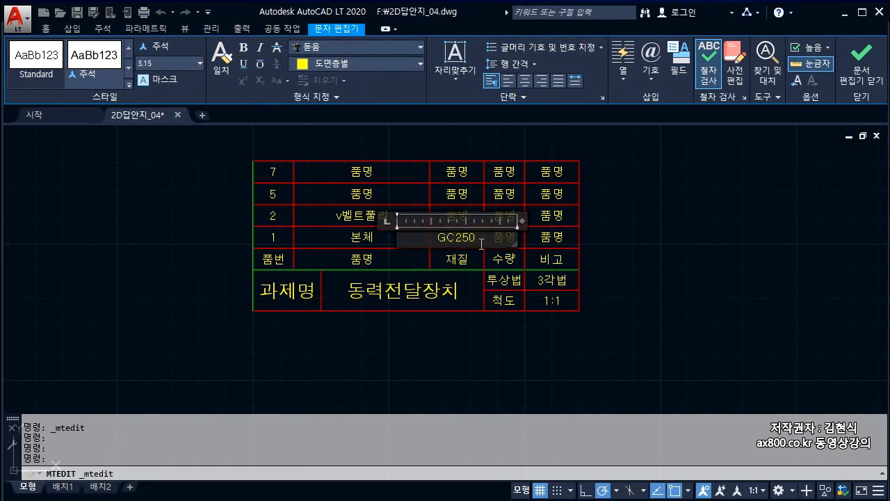
{"action": "left_click", "coordinate": [471, 351]}
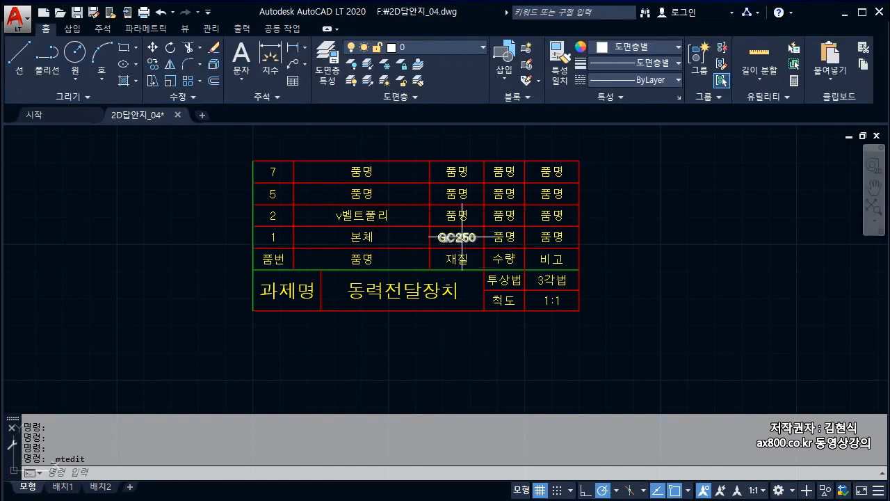
{"action": "key", "text": "Escape"}
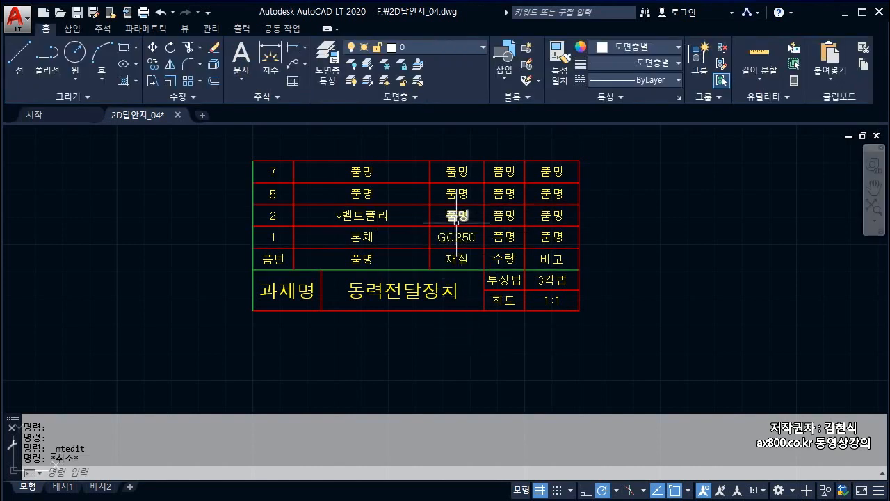
{"action": "key", "text": "ctrl+2"}
{"action": "mouse_move", "coordinate": [441, 223]}
{"action": "left_mouse_down"}
{"action": "mouse_move", "coordinate": [470, 210]}
{"action": "mouse_move", "coordinate": [436, 197]}
{"action": "mouse_move", "coordinate": [434, 184]}
{"action": "left_mouse_up"}
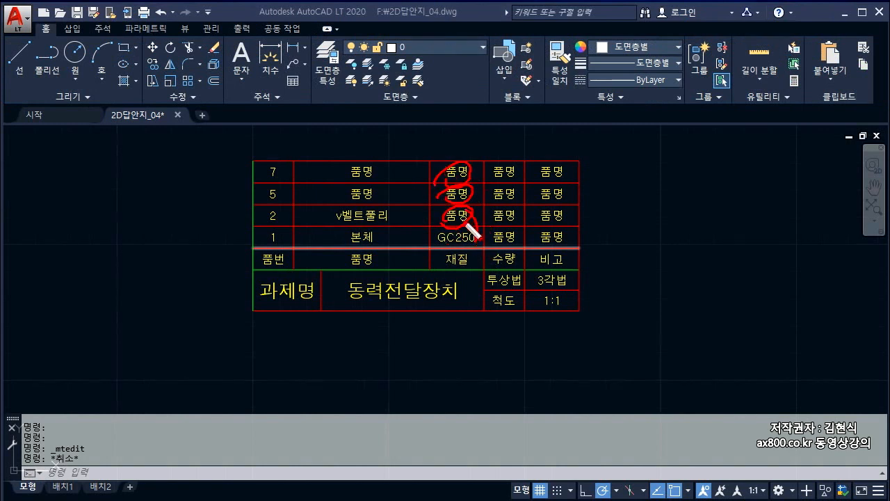
{"action": "key", "text": "Escape"}
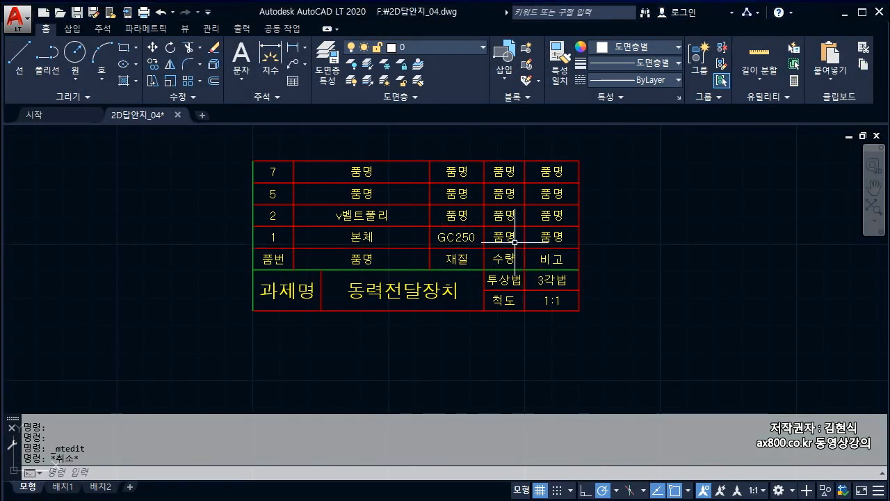
Set the 수량 column texts for part numbers 1 and 2 to 1.
{"action": "left_click", "coordinate": [512, 238]}
{"action": "double_click", "coordinate": [512, 238]}
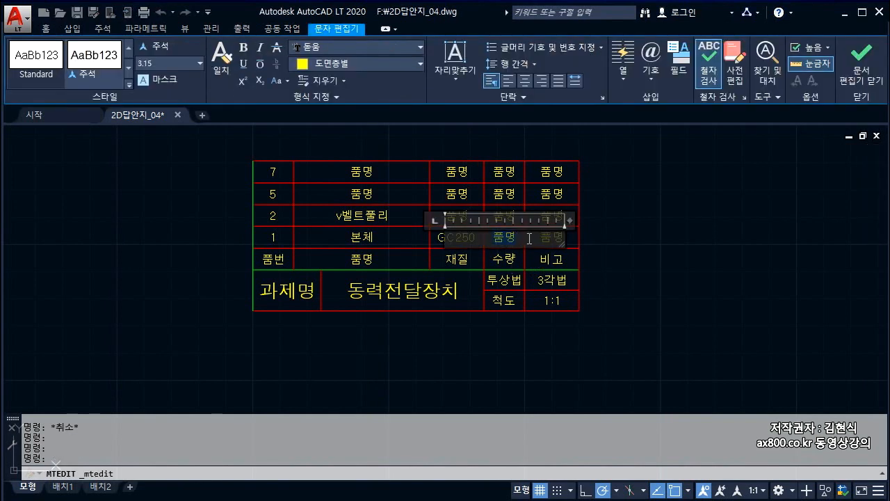
{"action": "type", "text": "1"}
{"action": "left_click", "coordinate": [506, 300]}
{"action": "double_click", "coordinate": [504, 214]}
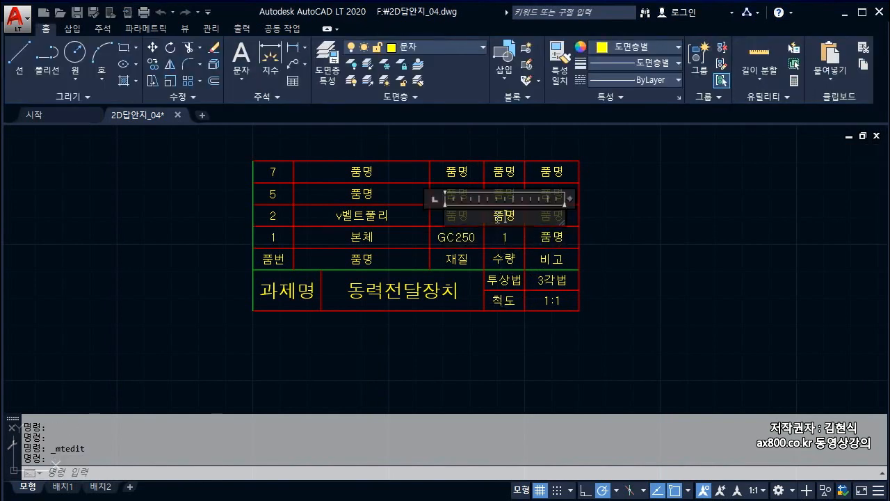
{"action": "type", "text": "1"}
{"action": "left_click", "coordinate": [513, 323]}
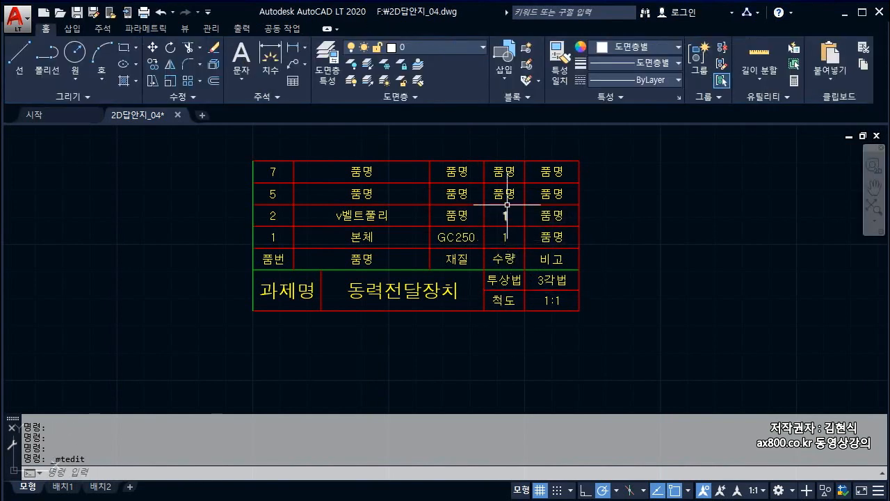
Set the 수량 column texts for part numbers 5 and 7 to 1.
{"action": "double_click", "coordinate": [507, 194]}
{"action": "type", "text": "1"}
{"action": "left_click", "coordinate": [508, 376]}
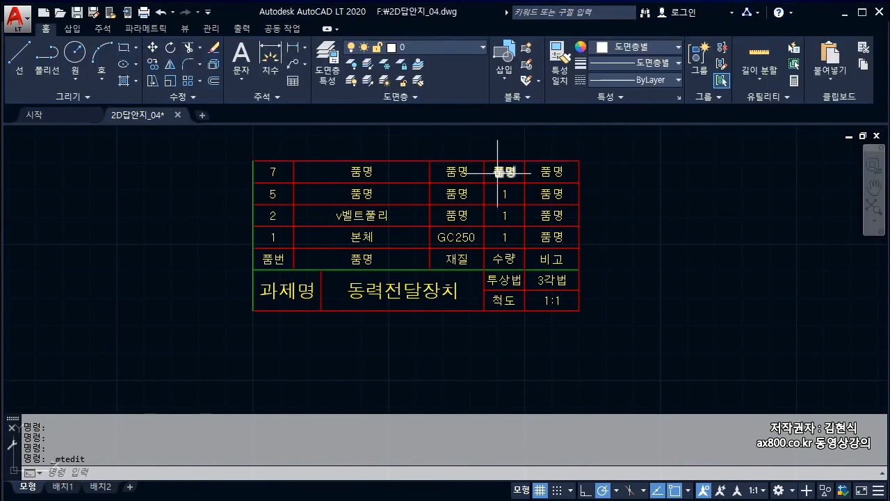
{"action": "double_click", "coordinate": [508, 172]}
{"action": "type", "text": "1"}
{"action": "left_click", "coordinate": [489, 364]}
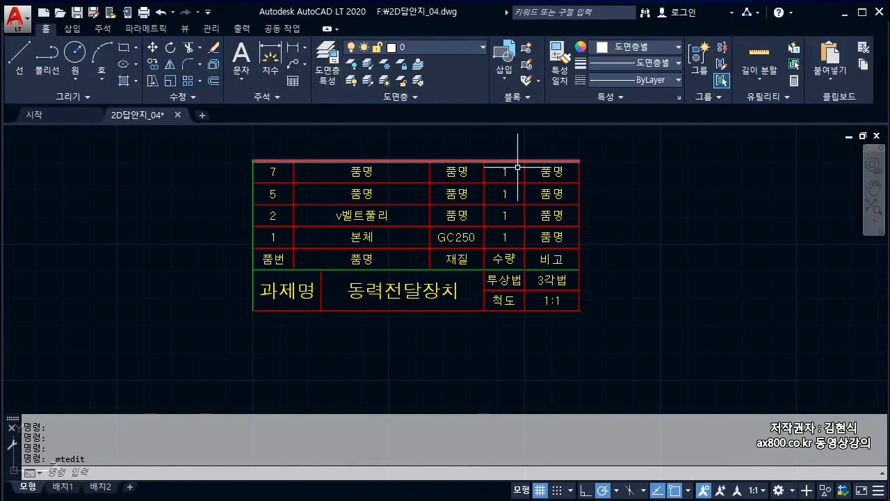
{"action": "key", "text": "Escape"}
Erase the four placeholder texts above the header in the 비고 column.
{"action": "left_click", "coordinate": [550, 238]}
{"action": "left_click", "coordinate": [550, 215]}
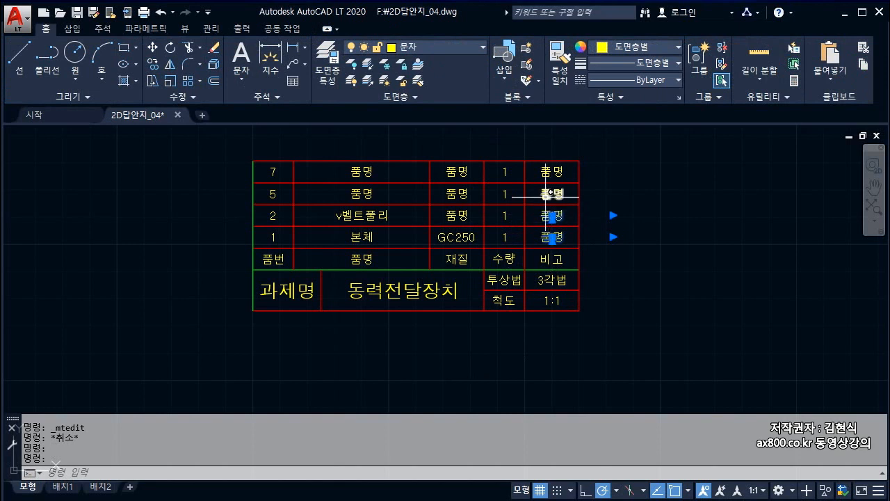
{"action": "left_click", "coordinate": [550, 193]}
{"action": "left_click", "coordinate": [549, 172]}
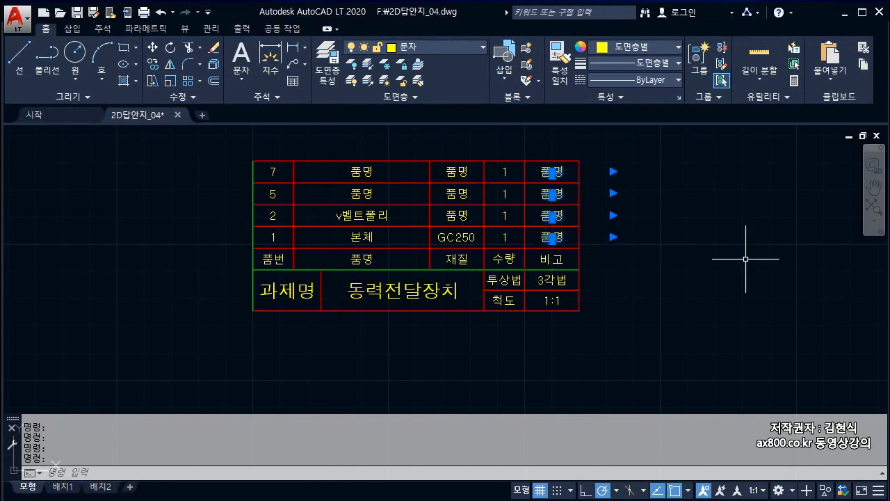
{"action": "key", "text": "Delete"}
{"action": "key", "text": "Escape"}
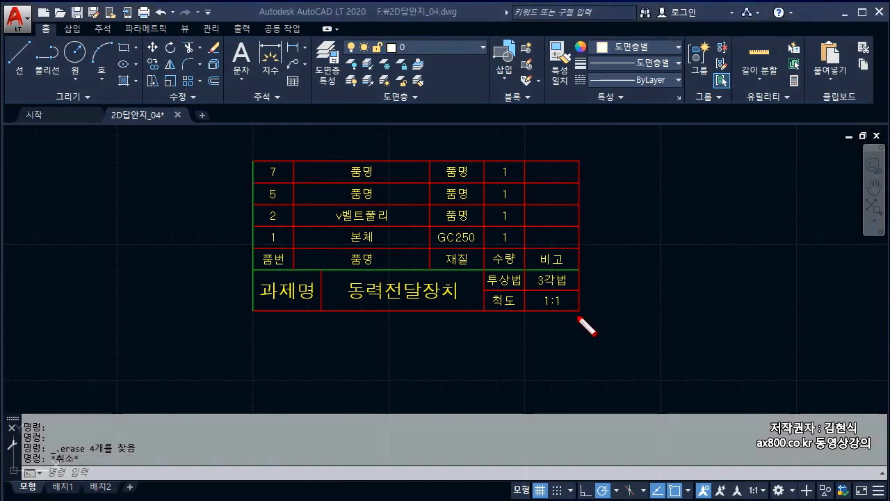
{"action": "left_click_drag", "start_coordinate": [545, 234], "coordinate": [543, 238]}
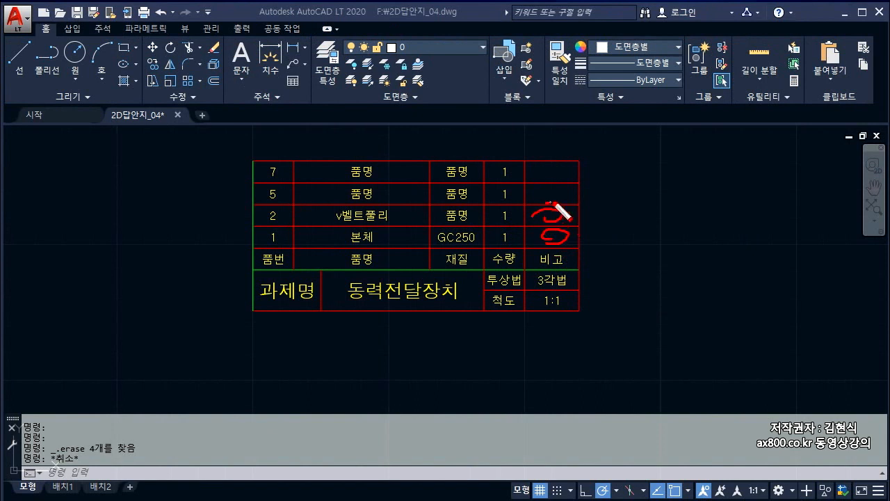
{"action": "left_click_drag", "start_coordinate": [554, 202], "coordinate": [536, 192]}
{"action": "key", "text": "Escape"}
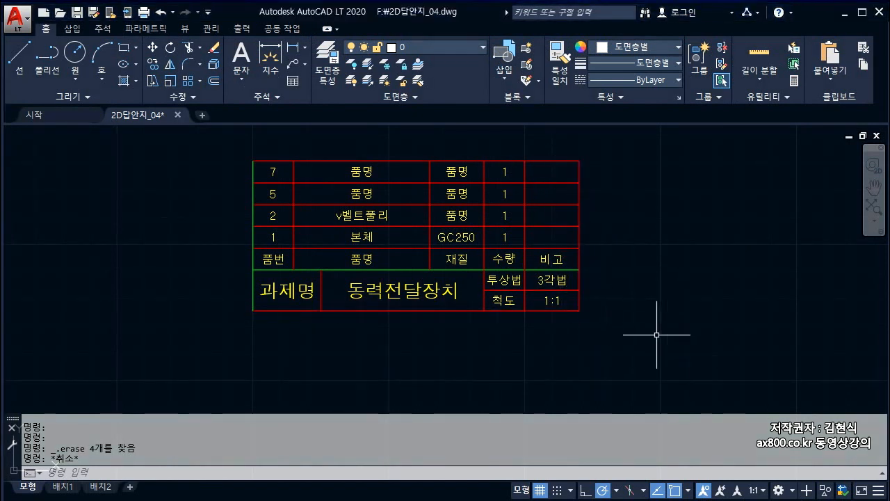
Copy the whole parts list table to the clipboard with its lower-right corner as base point.
{"action": "scroll", "coordinate": [660, 336], "scroll_direction": "down", "scroll_amount": 2}
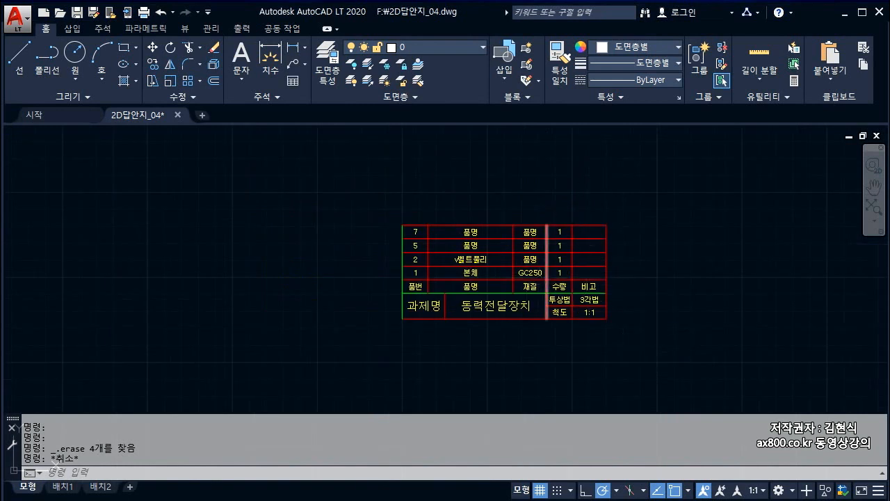
{"action": "key", "text": "Escape"}
{"action": "left_click", "coordinate": [376, 208]}
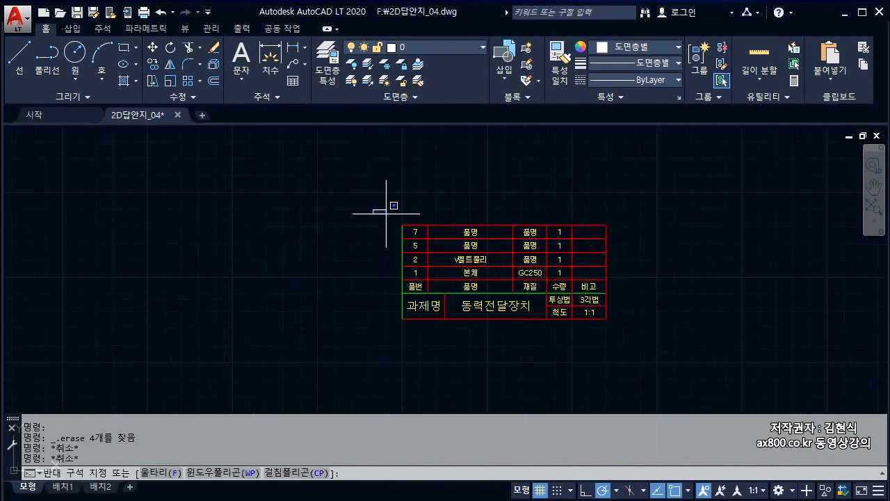
{"action": "left_click", "coordinate": [658, 340]}
{"action": "right_click", "coordinate": [242, 147]}
{"action": "mouse_move", "coordinate": [278, 184]}
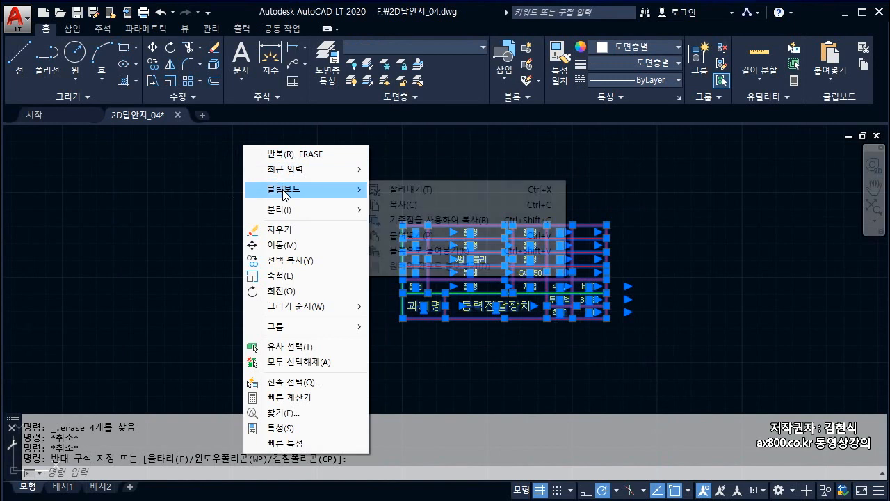
{"action": "left_click", "coordinate": [417, 218]}
{"action": "left_click", "coordinate": [632, 330]}
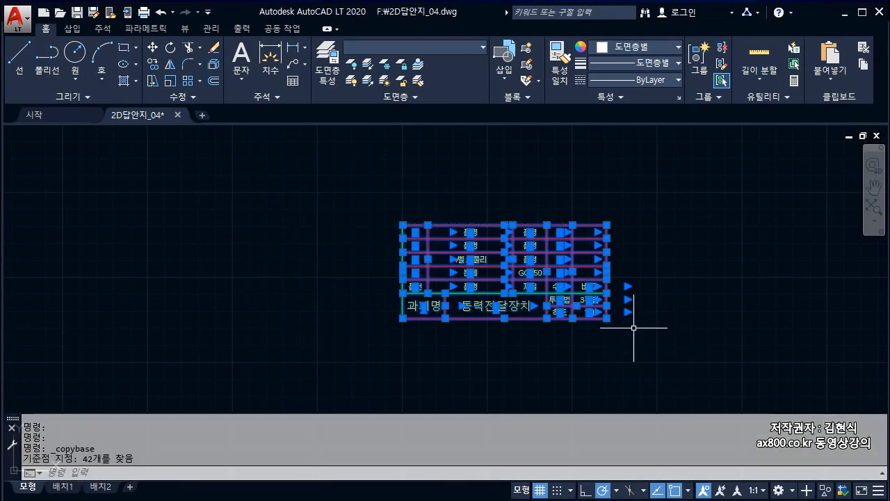
{"action": "scroll", "coordinate": [704, 328], "scroll_direction": "down", "scroll_amount": 5}
{"action": "key", "text": "Escape"}
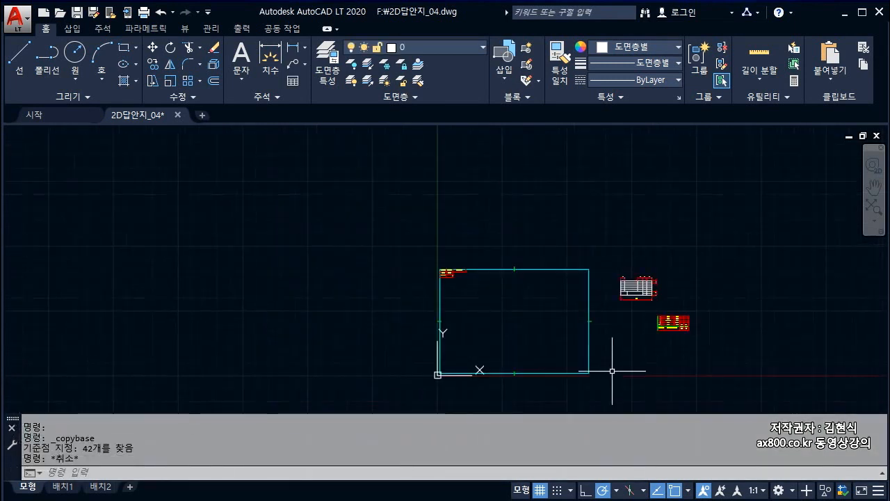
Paste the copied table with its base point on the drawing frame's lower-right inner corner.
{"action": "key", "text": "ctrl+v"}
{"action": "scroll", "coordinate": [605, 367], "scroll_direction": "up", "scroll_amount": 5}
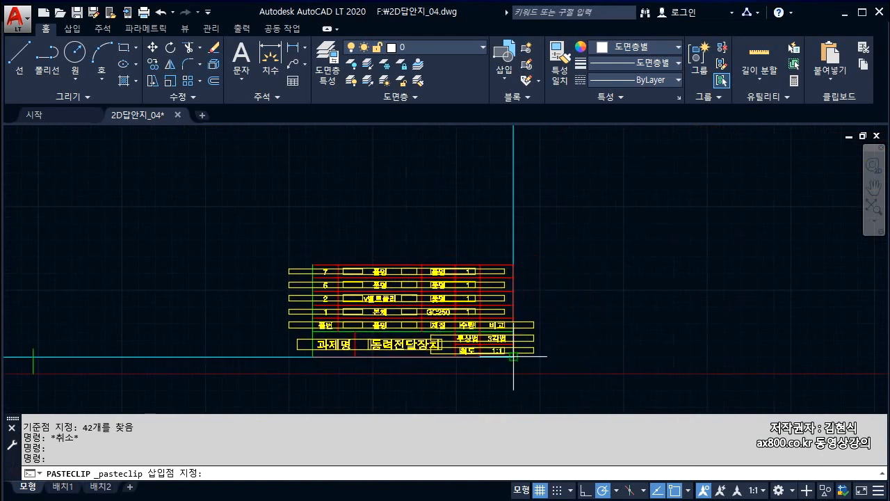
{"action": "key", "text": "Escape"}
Erase the pasted table's right and bottom border lines that overlap the drawing frame.
{"action": "scroll", "coordinate": [497, 308], "scroll_direction": "down", "scroll_amount": 2}
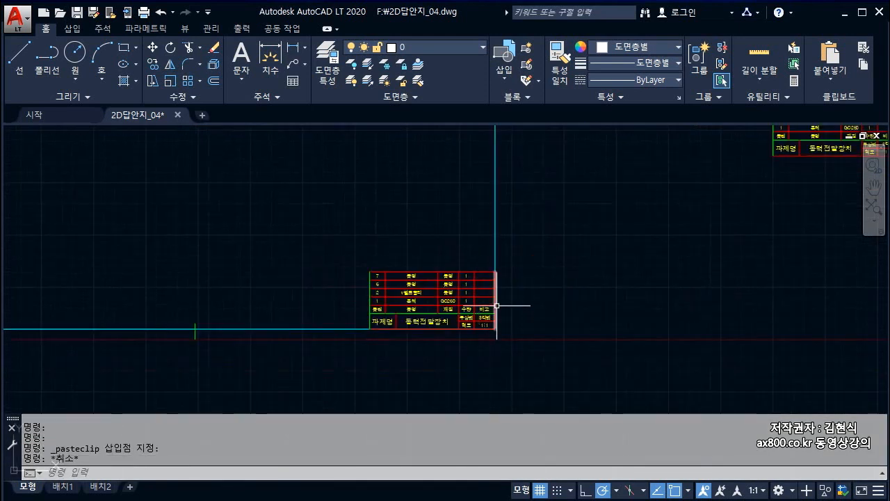
{"action": "left_click", "coordinate": [495, 305]}
{"action": "left_click", "coordinate": [424, 329]}
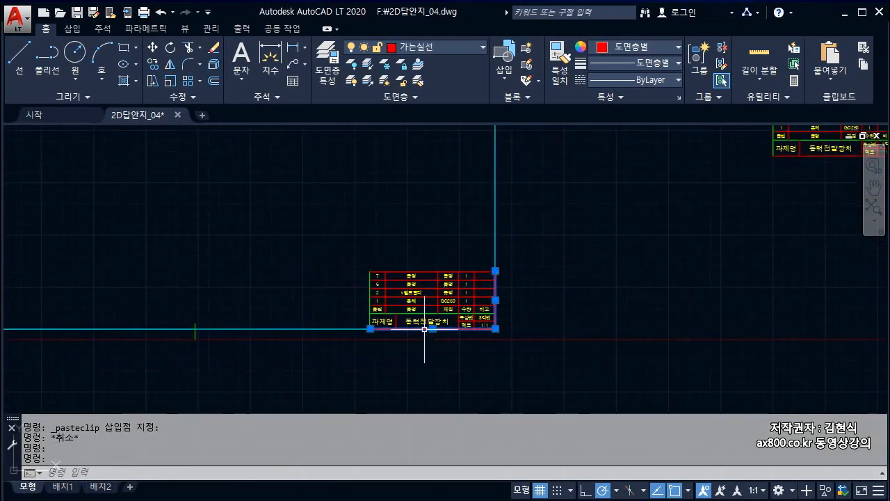
{"action": "key", "text": "Delete"}
{"action": "left_click", "coordinate": [558, 306]}
{"action": "scroll", "coordinate": [558, 306], "scroll_direction": "down", "scroll_amount": 2}
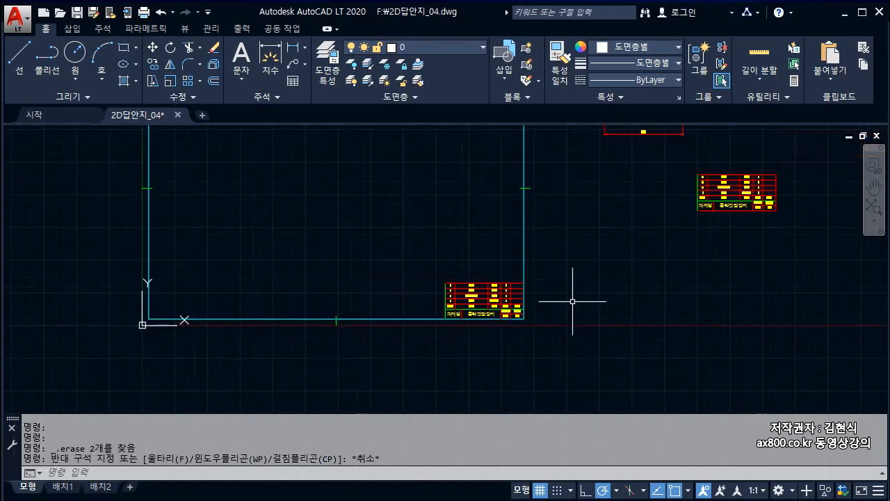